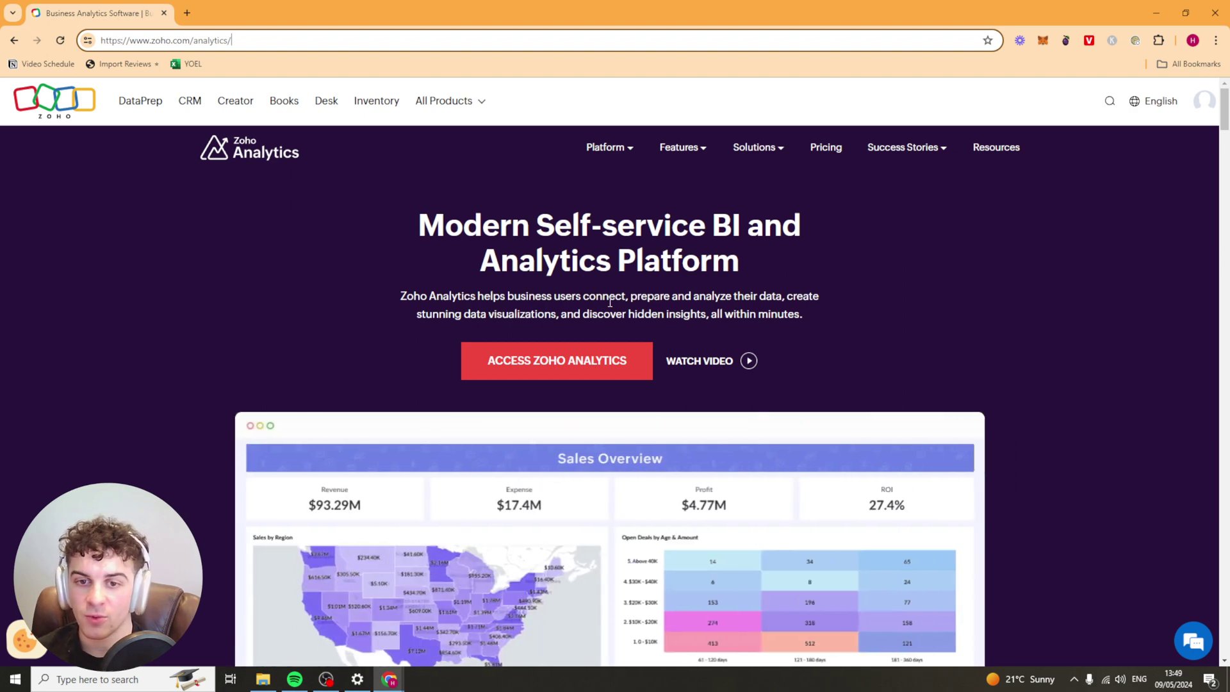
- Launch Zoho Analytics, submit the welcome organisation details, and get started to reach Import Your Data
scroll(589, 393, down, 2)
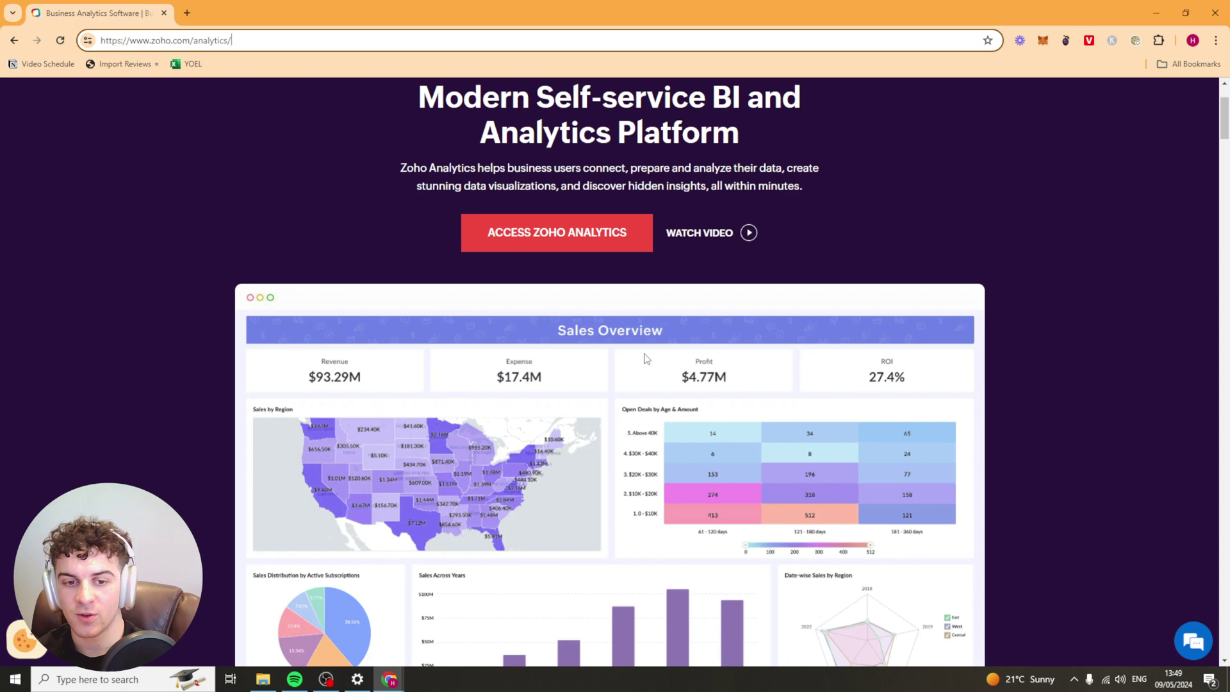
scroll(646, 358, up, 2)
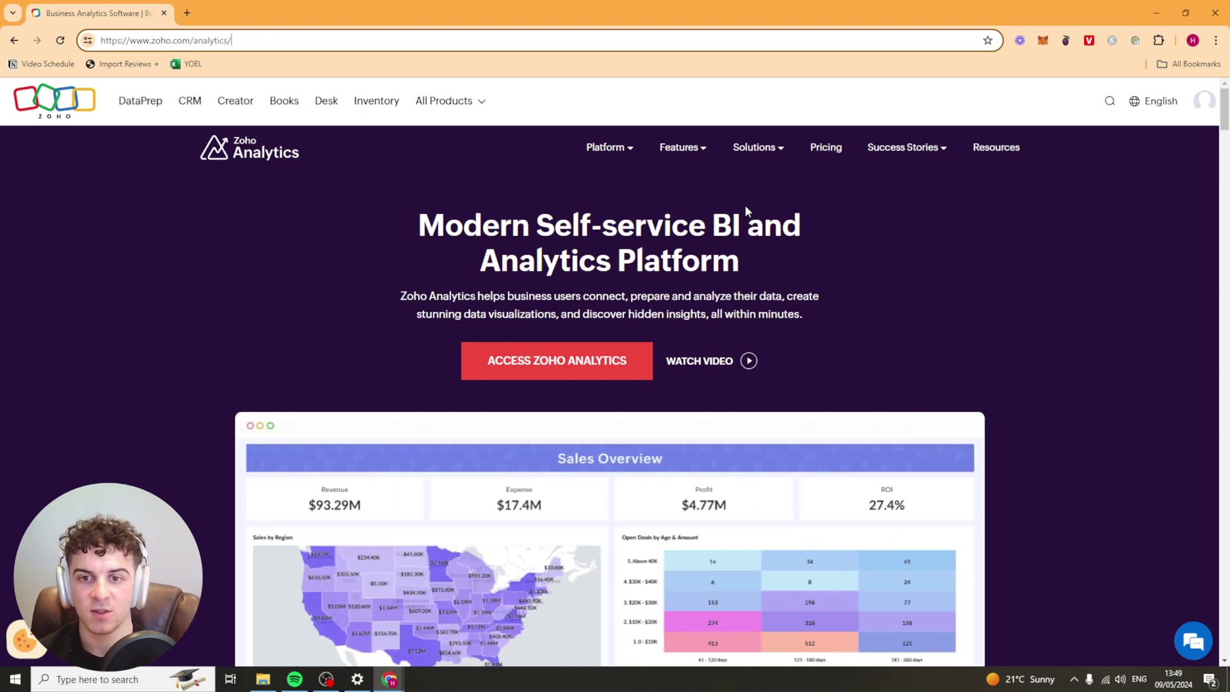
scroll(602, 259, down, 3)
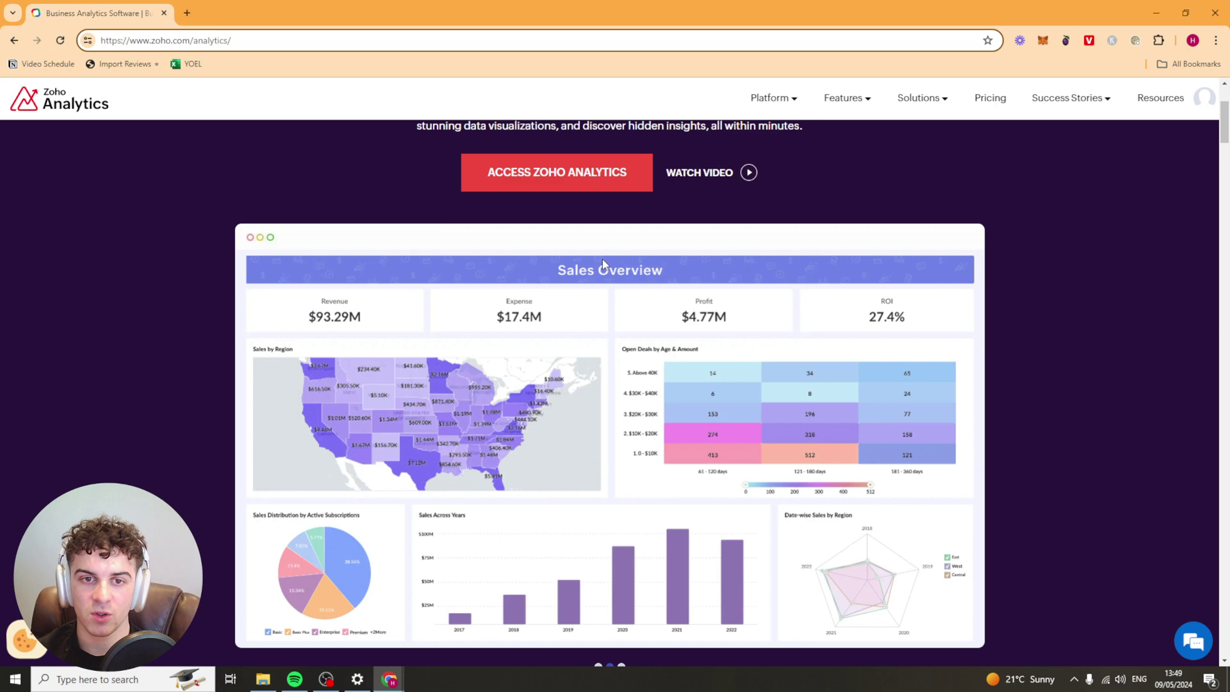
scroll(506, 326, up, 2)
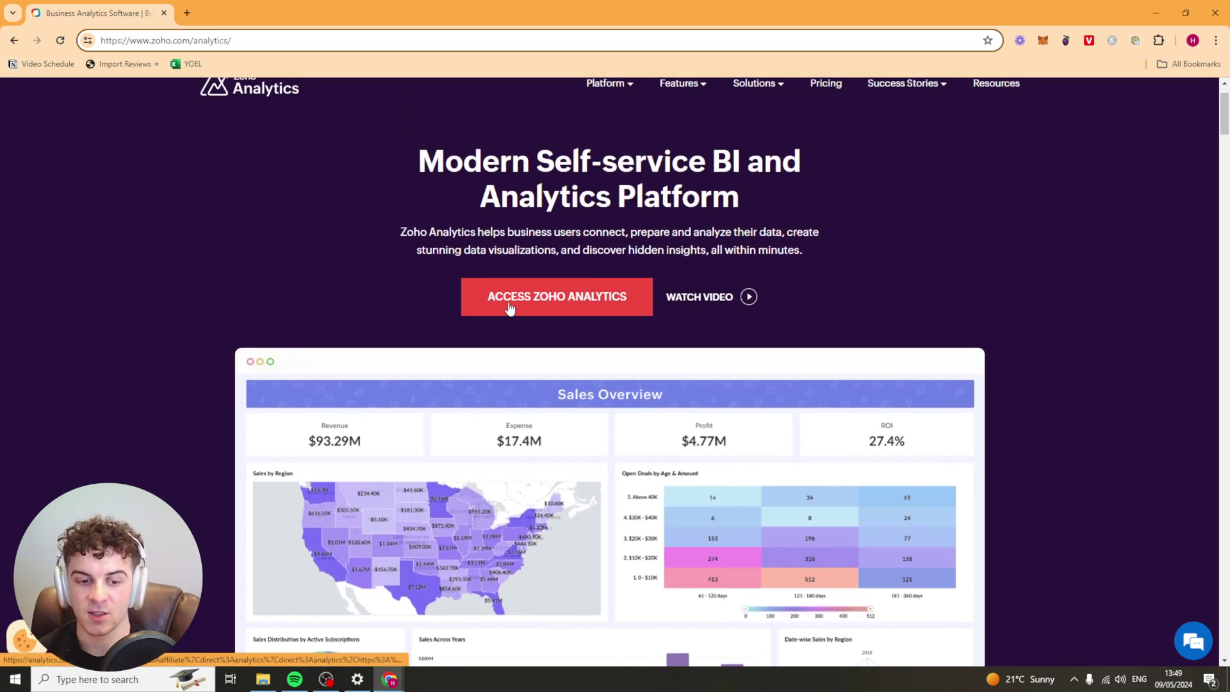
click(510, 307)
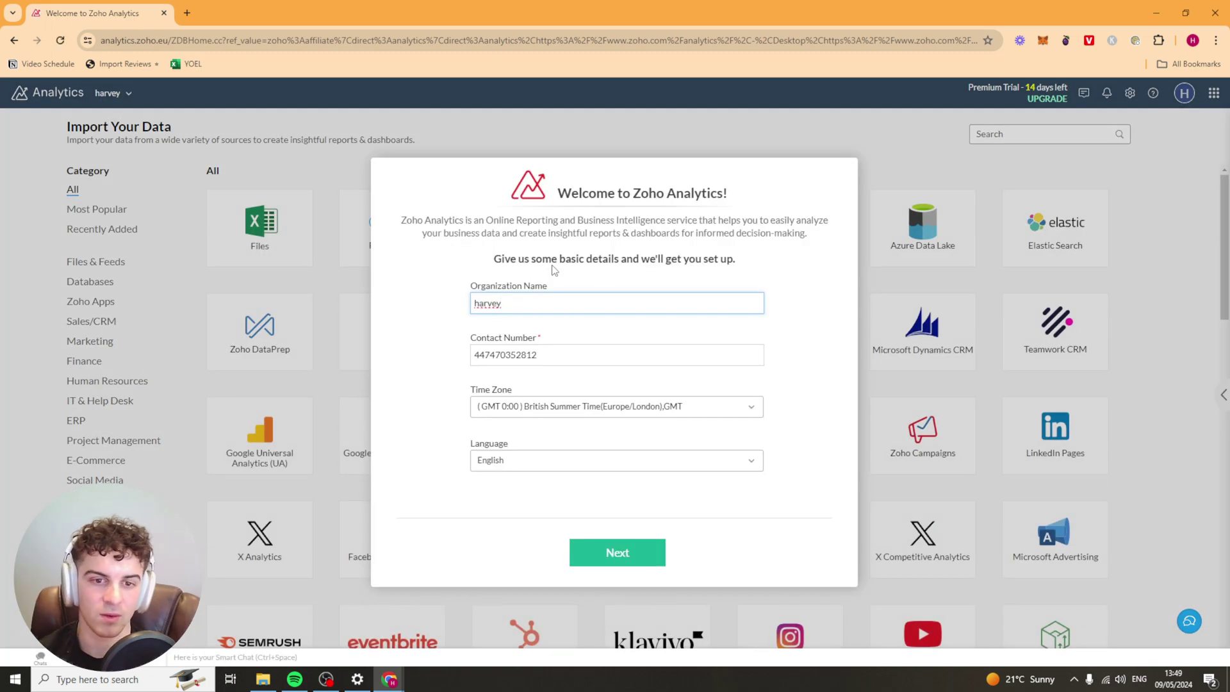
click(611, 553)
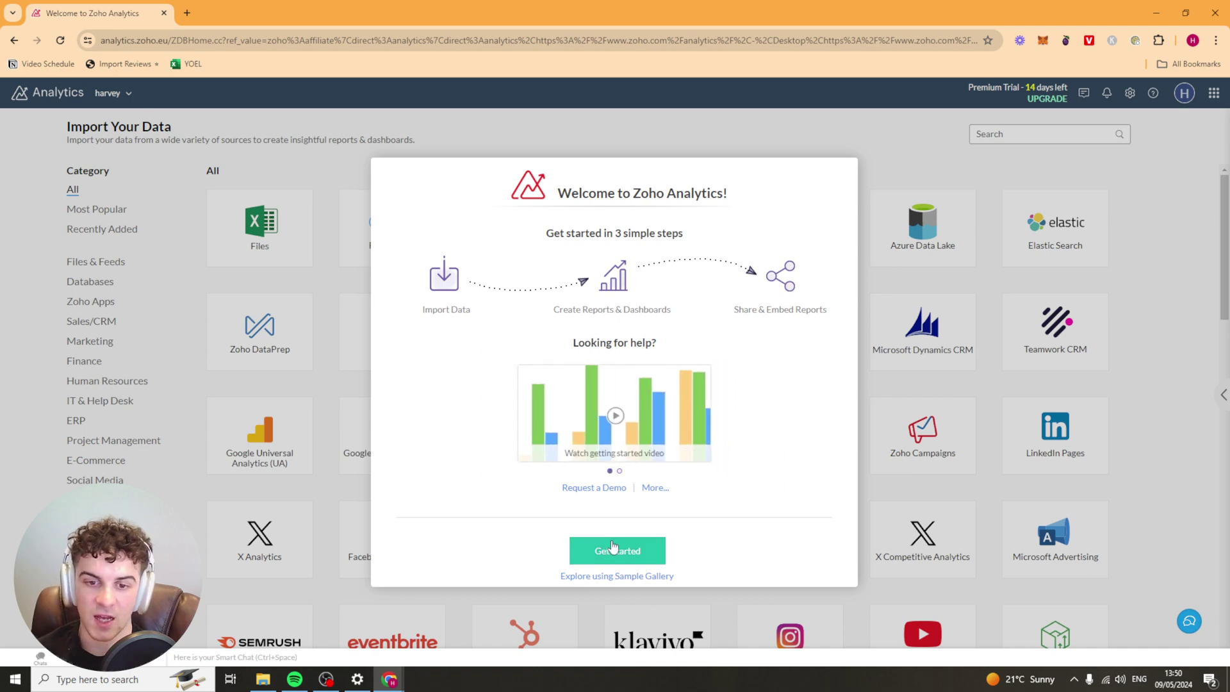
click(622, 559)
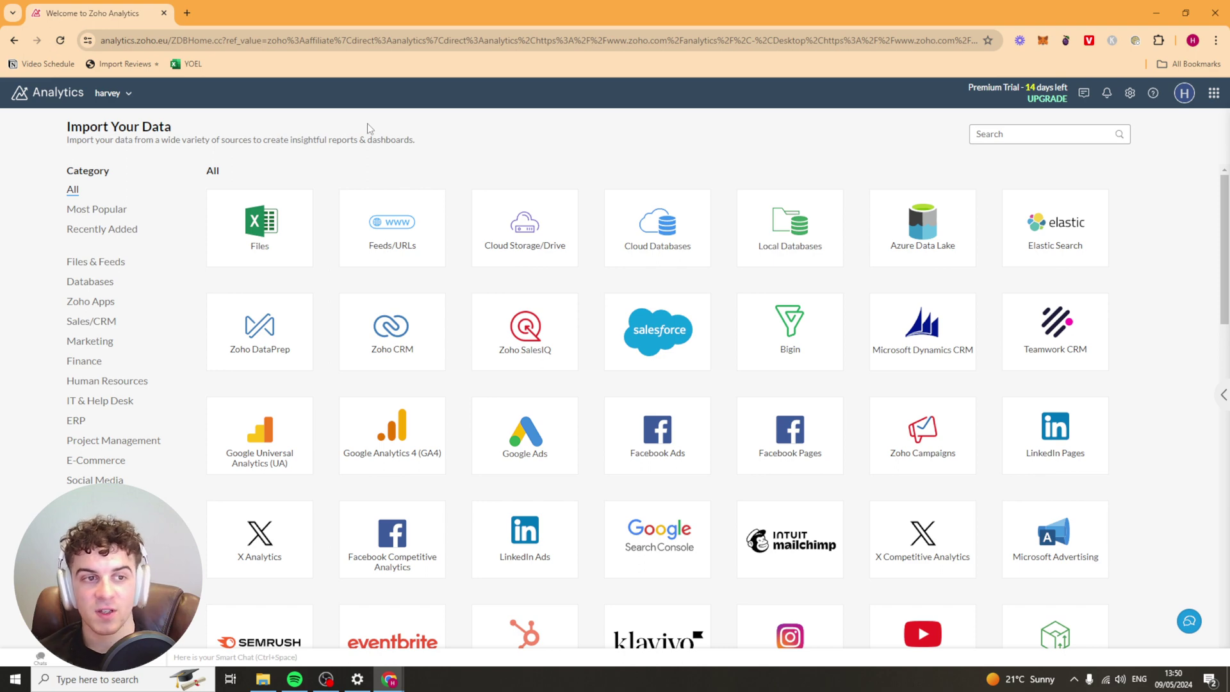
click(1133, 501)
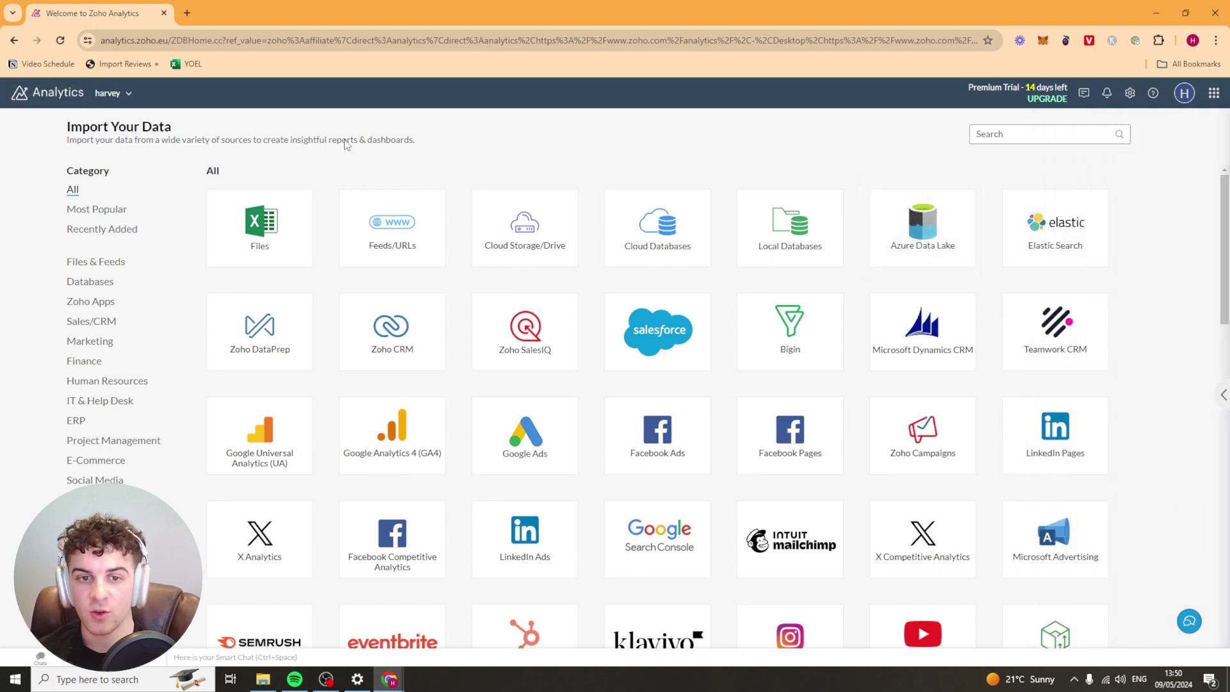
scroll(453, 311, down, 15)
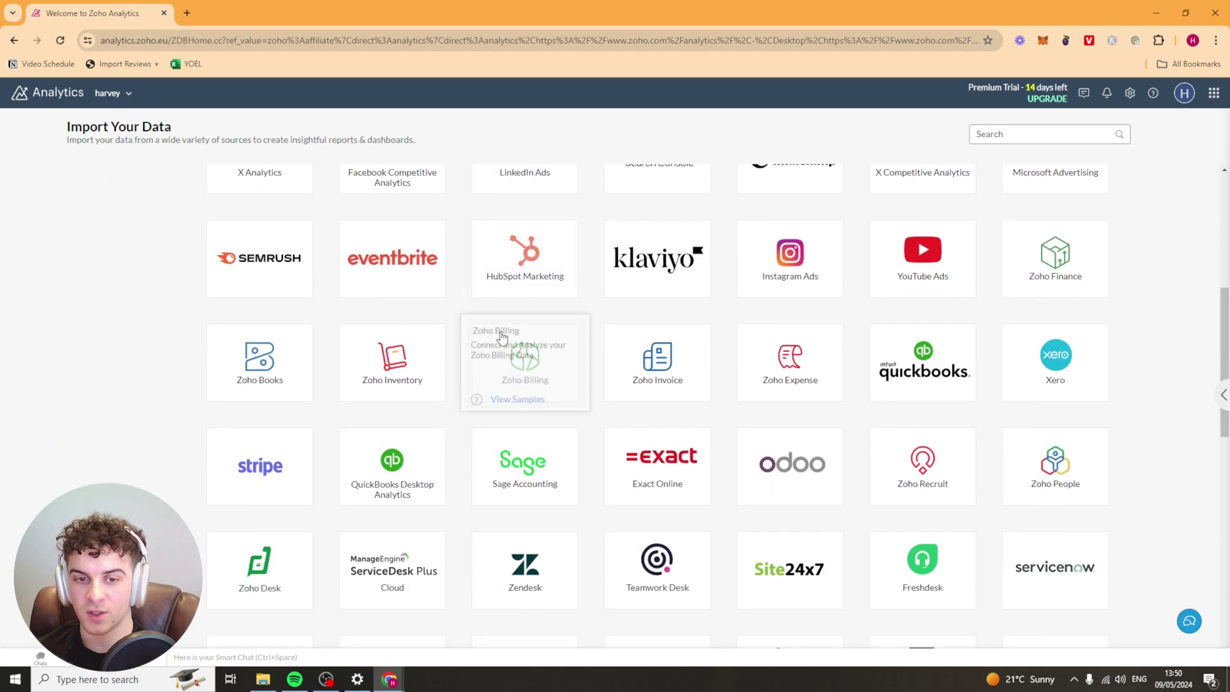
scroll(384, 410, up, 15)
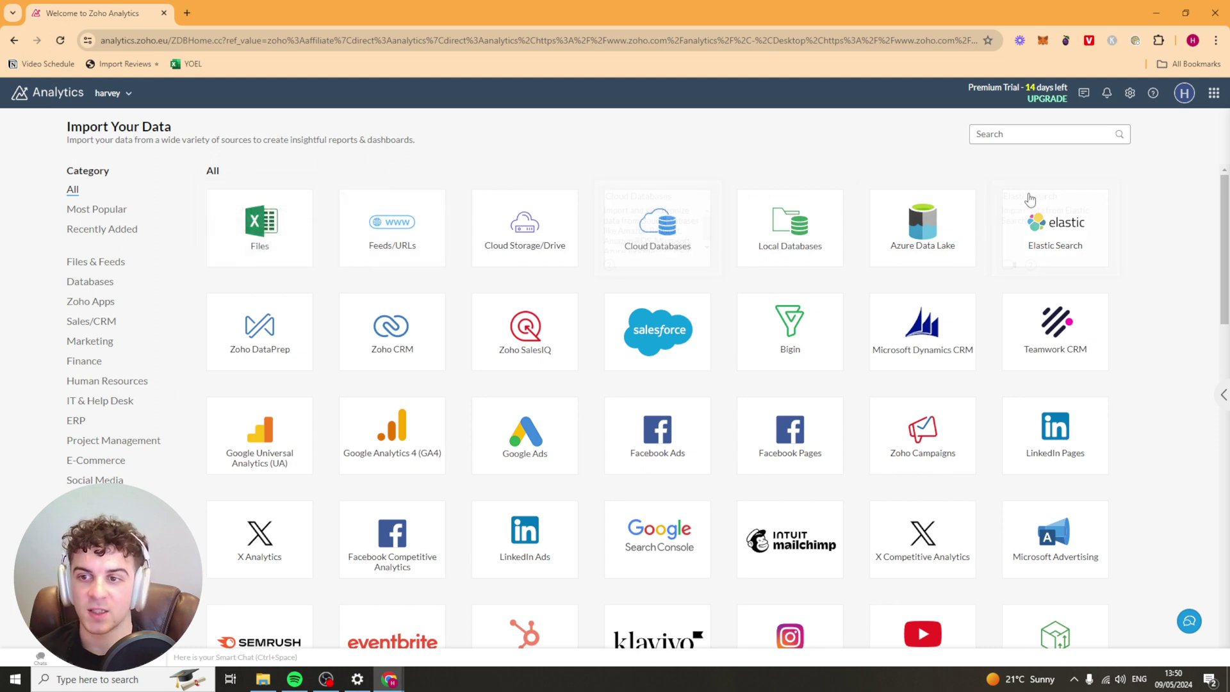
scroll(1167, 347, down, 4)
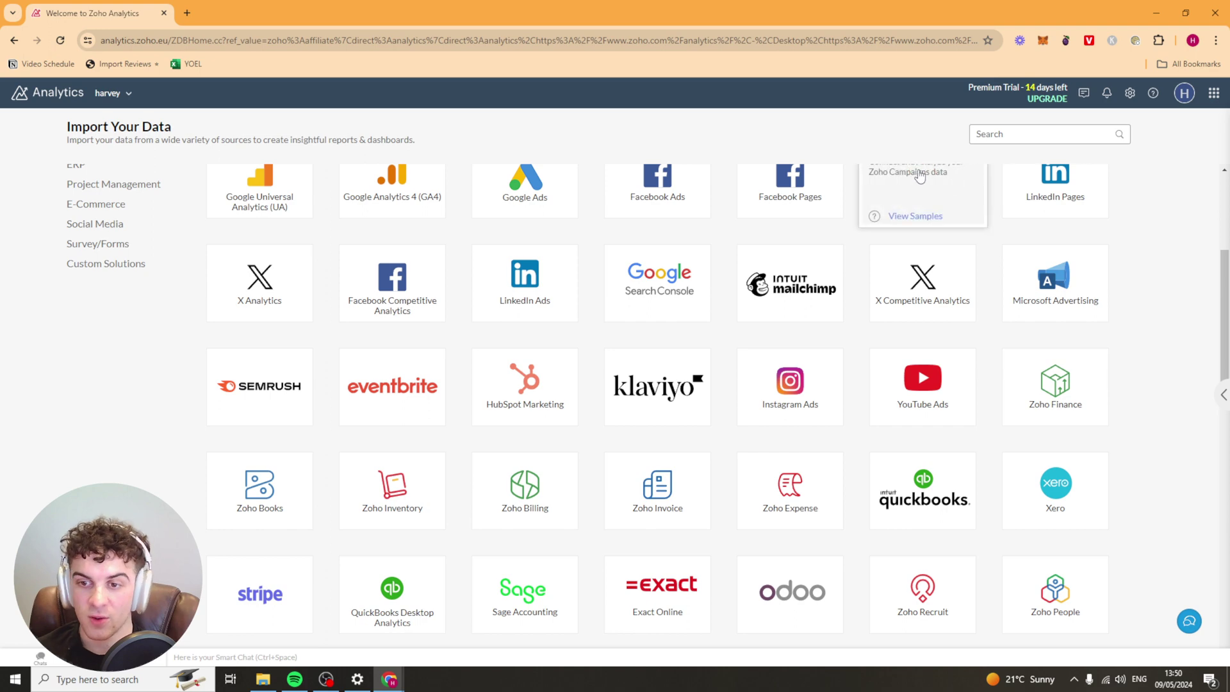
scroll(205, 355, down, 8)
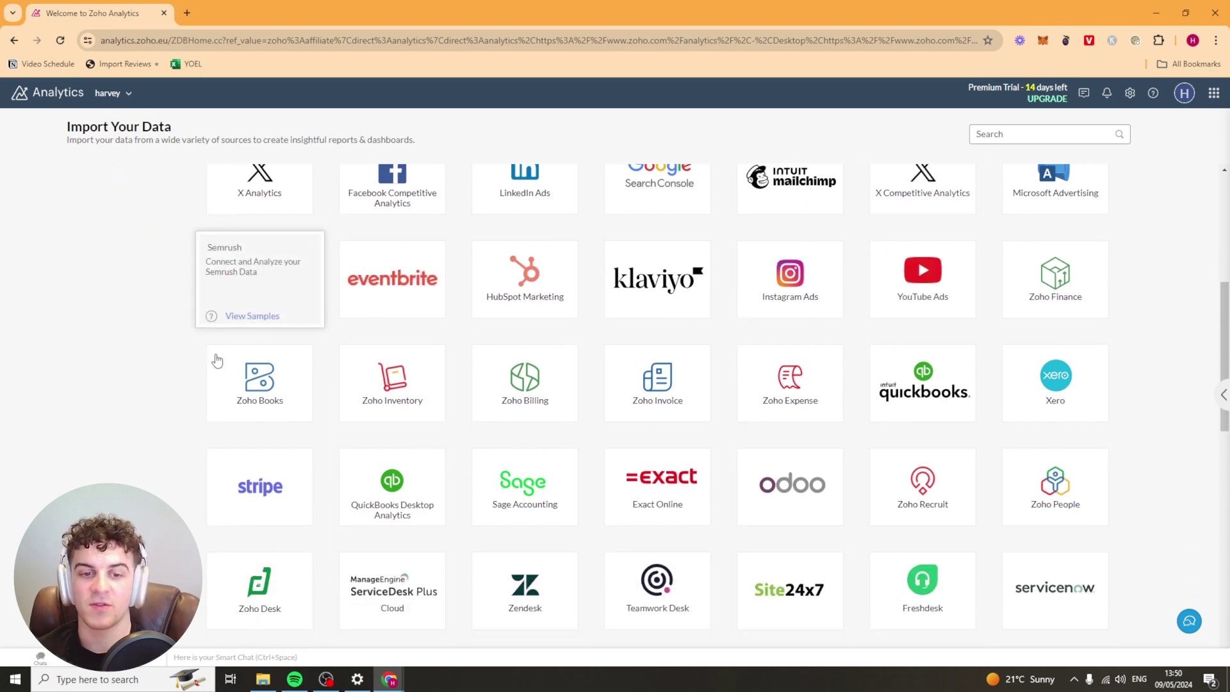
scroll(161, 371, down, 5)
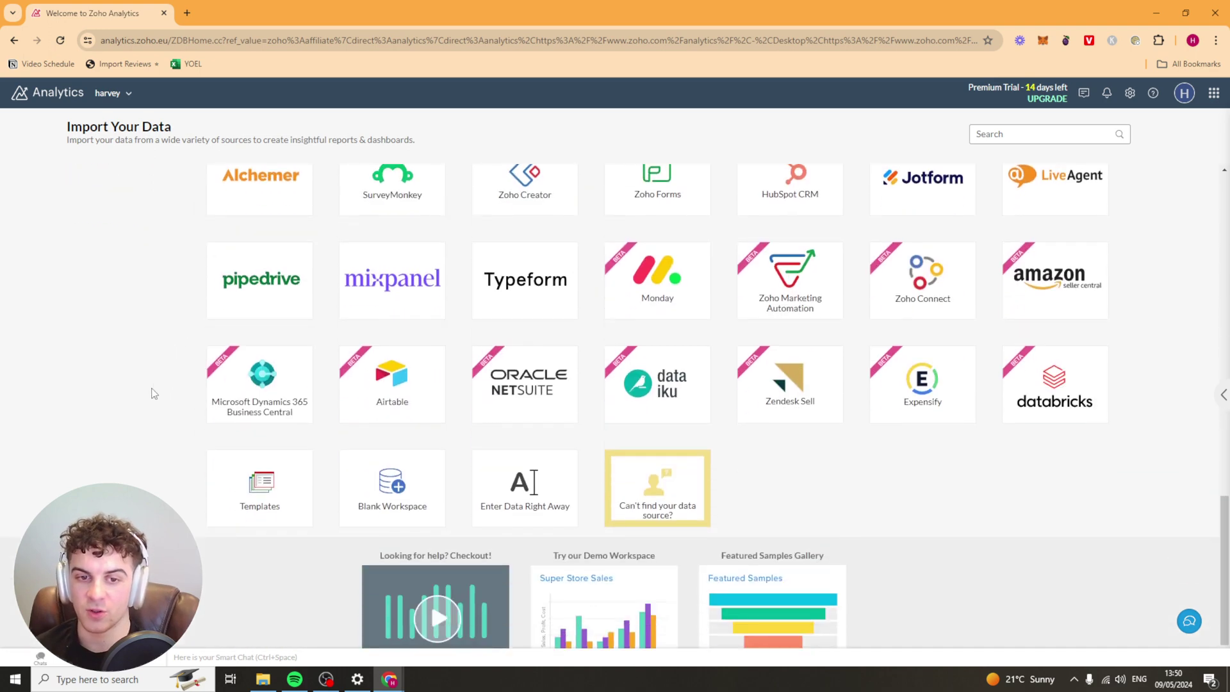
scroll(156, 392, down, 1)
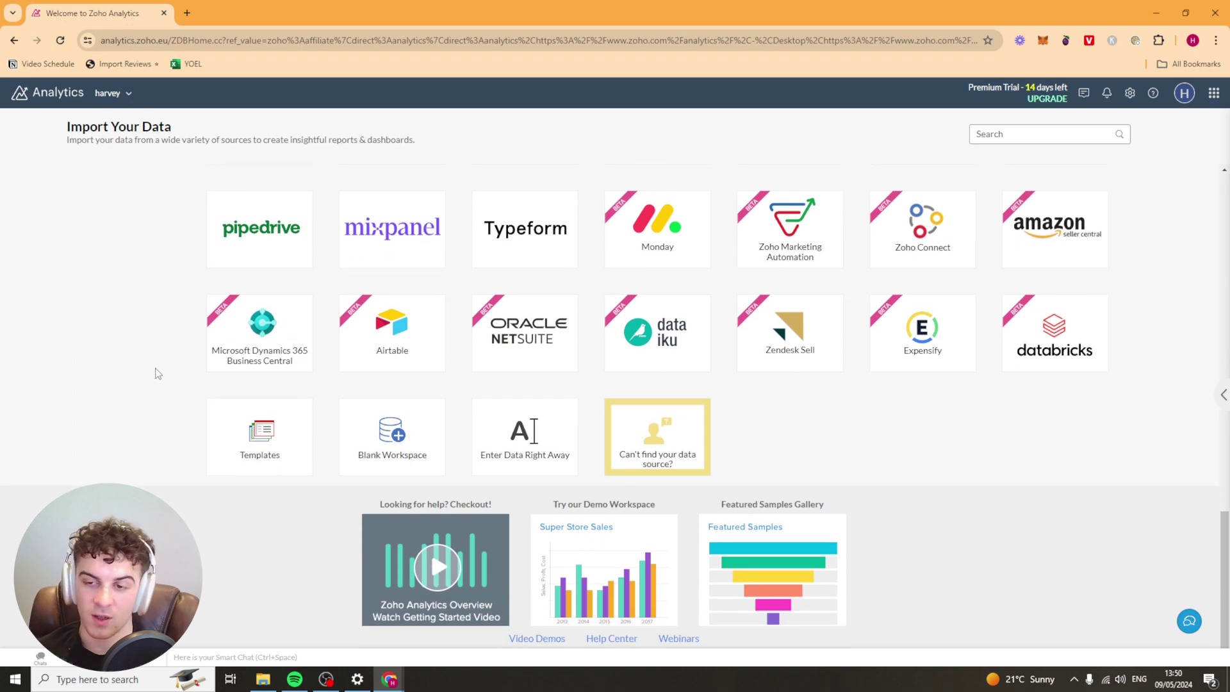
scroll(154, 365, up, 14)
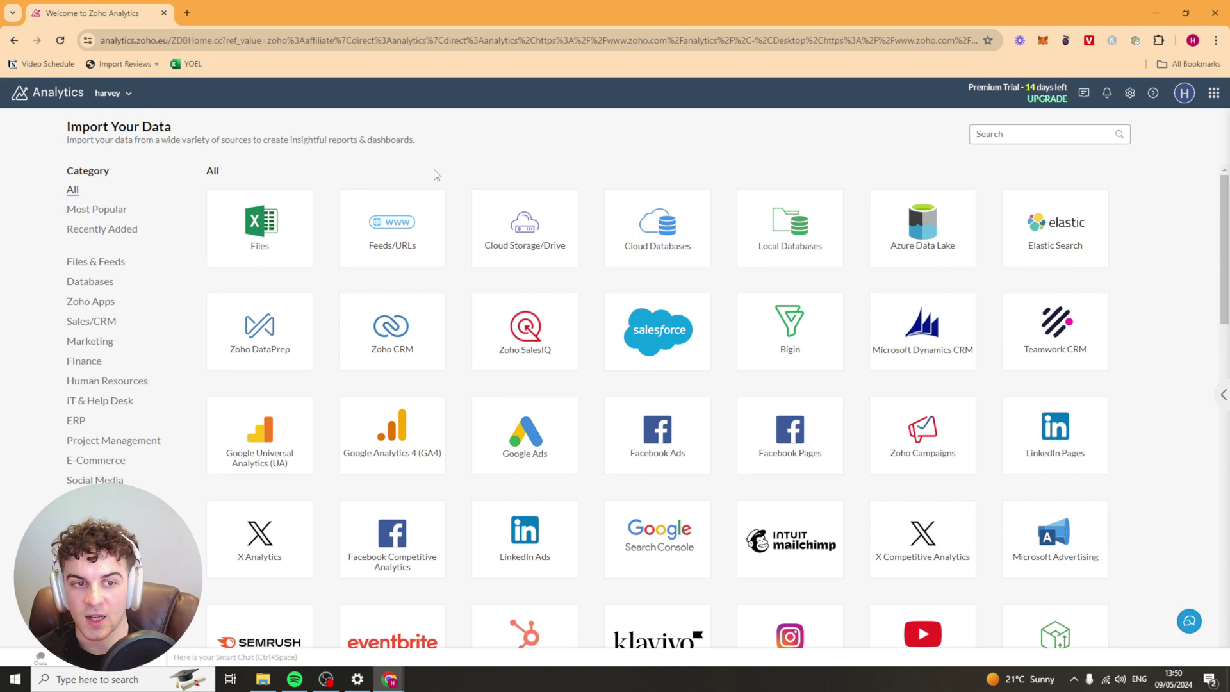
scroll(1084, 425, down, 8)
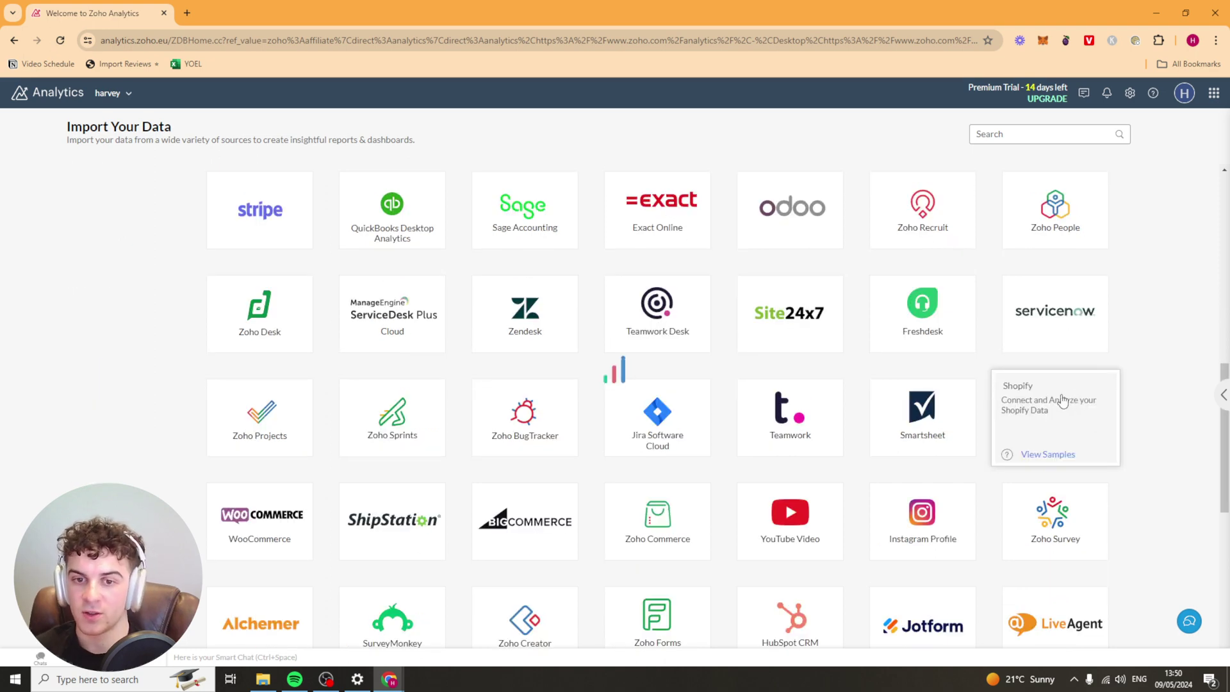
- Choose Shopify as the data source to open its Advanced Analytics Setup wizard
click(1061, 402)
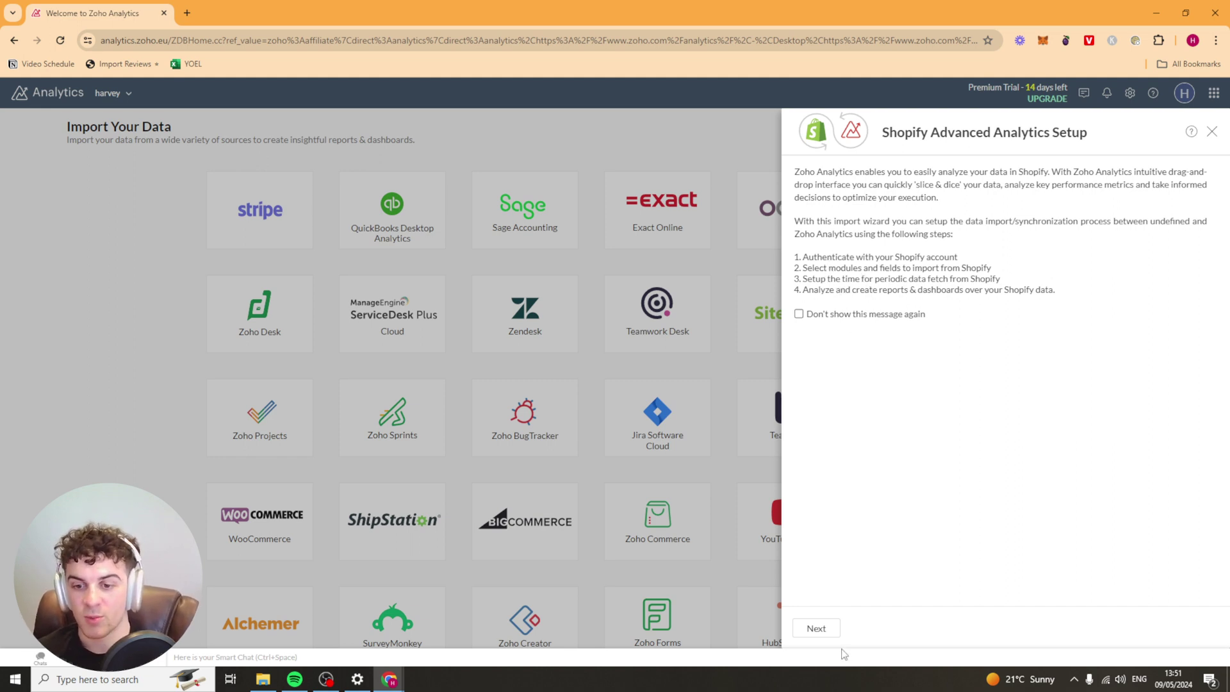
- Enter the store's subdomain, without the .myshopify.com/ suffix, in the Shopify import form's Domain field
click(827, 633)
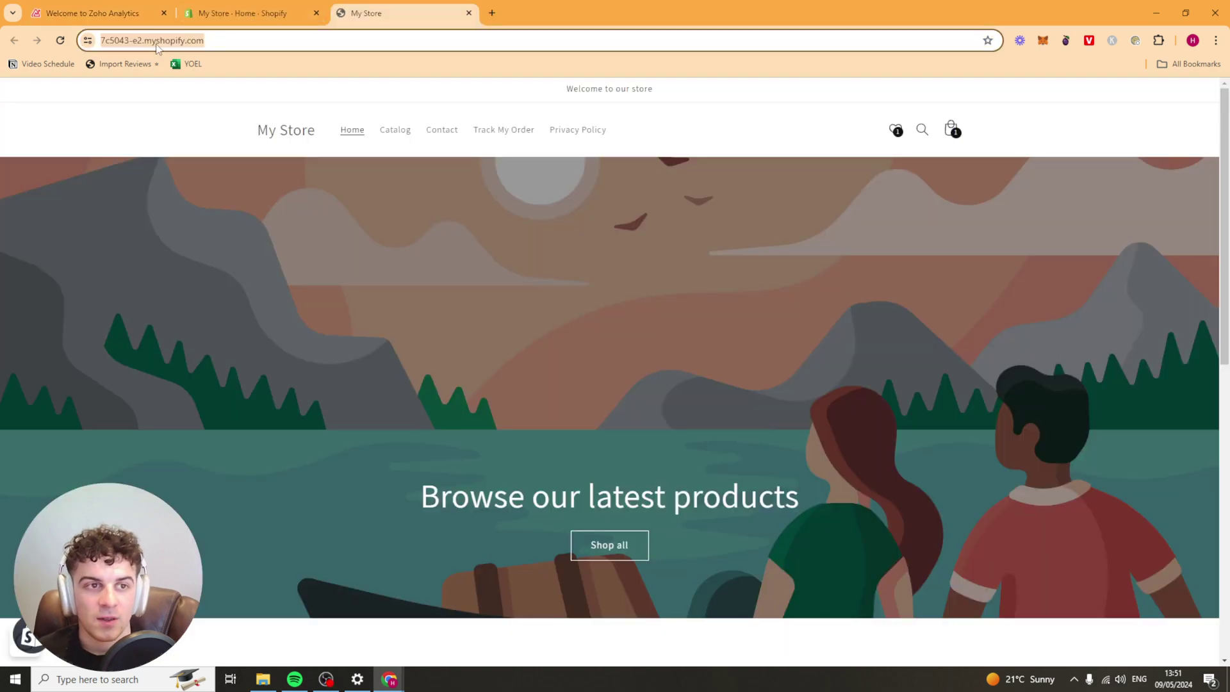
click(178, 42)
key(ctrl+c)
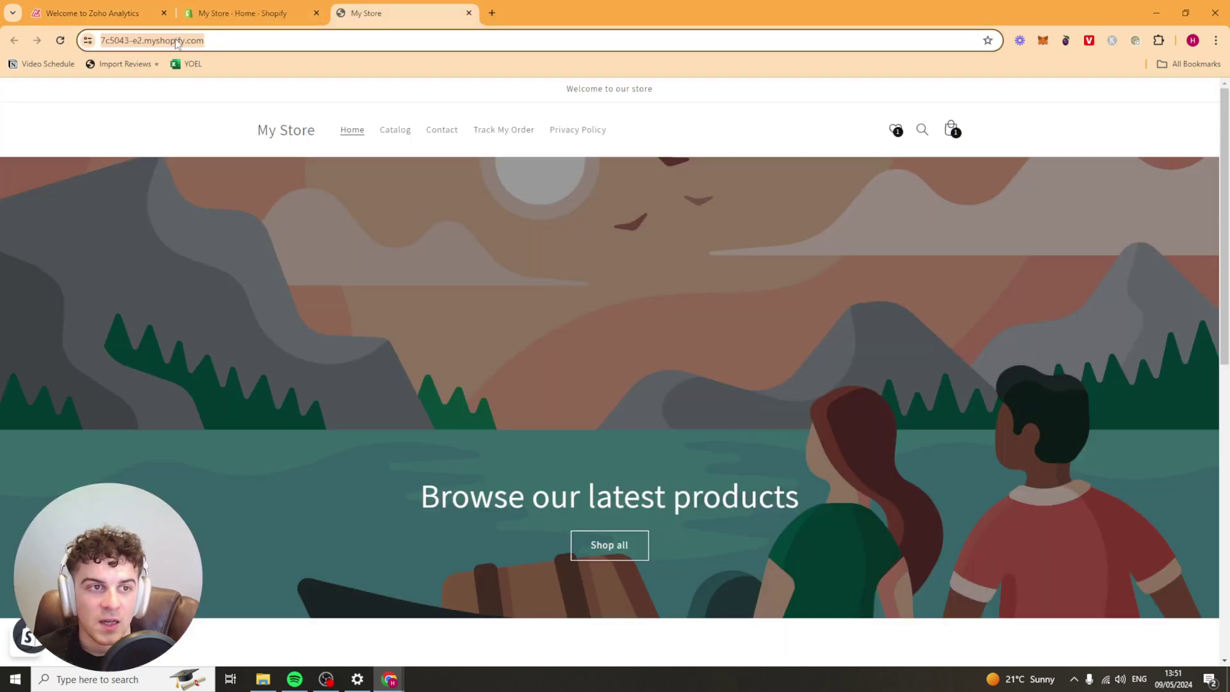
click(97, 13)
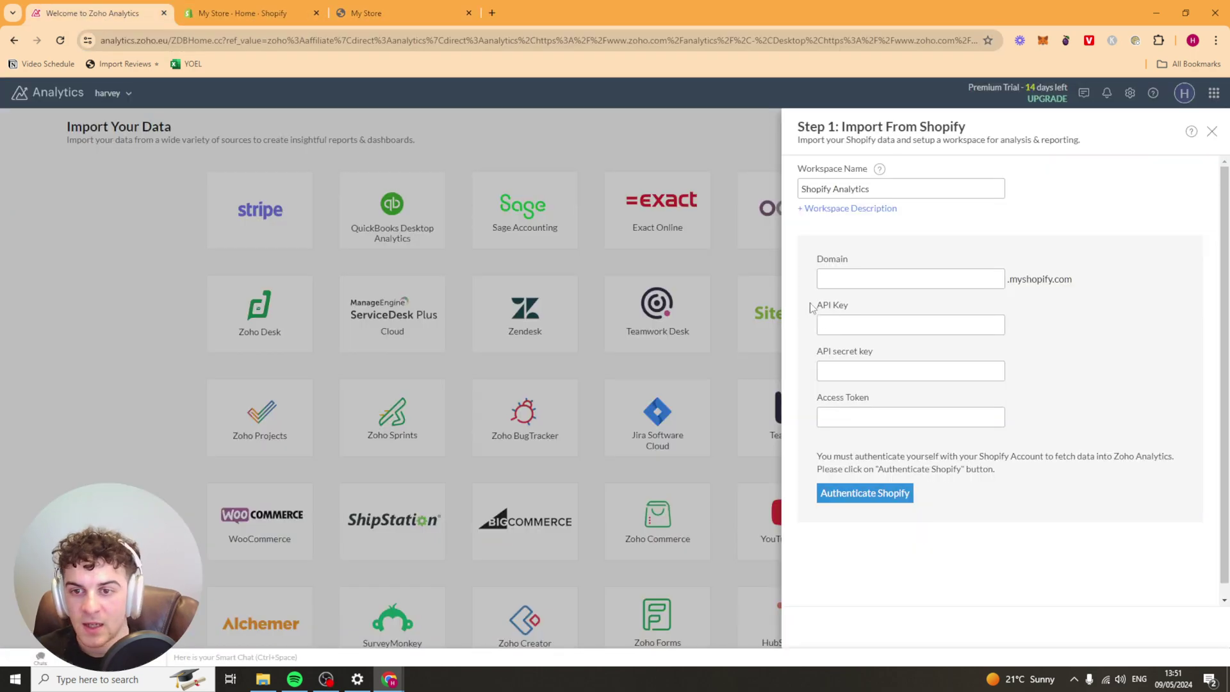
click(863, 280)
key(ctrl+v)
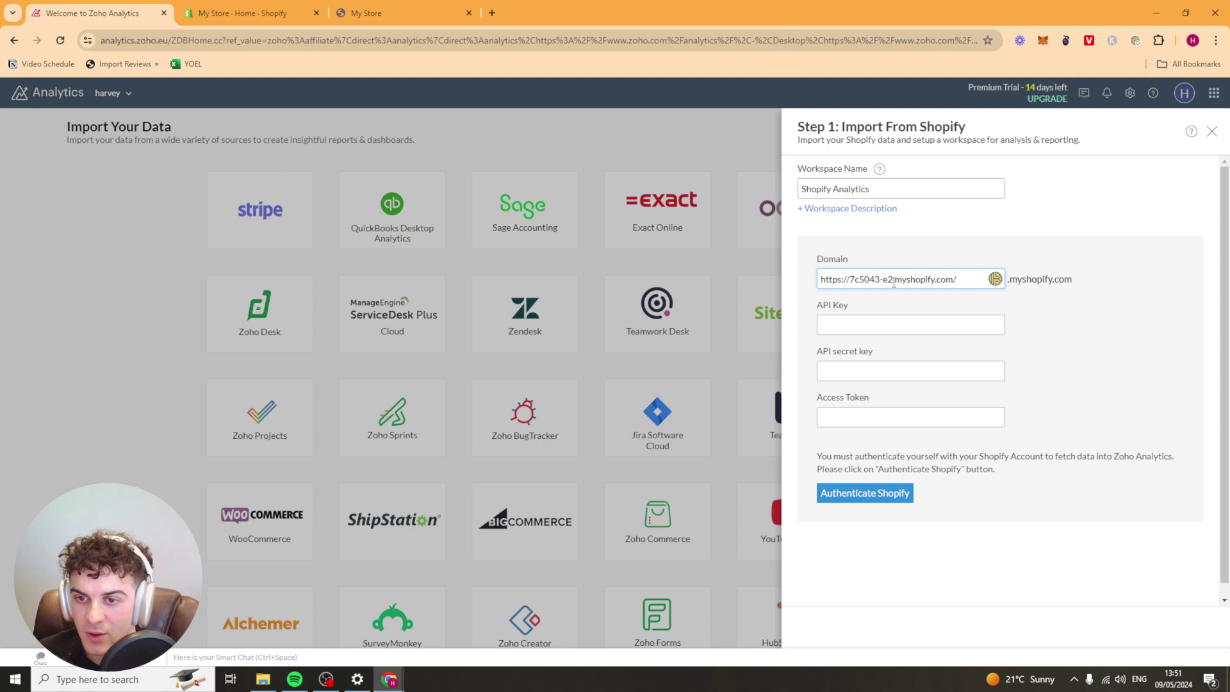
drag(894, 281, 1036, 288)
key(BackSpace)
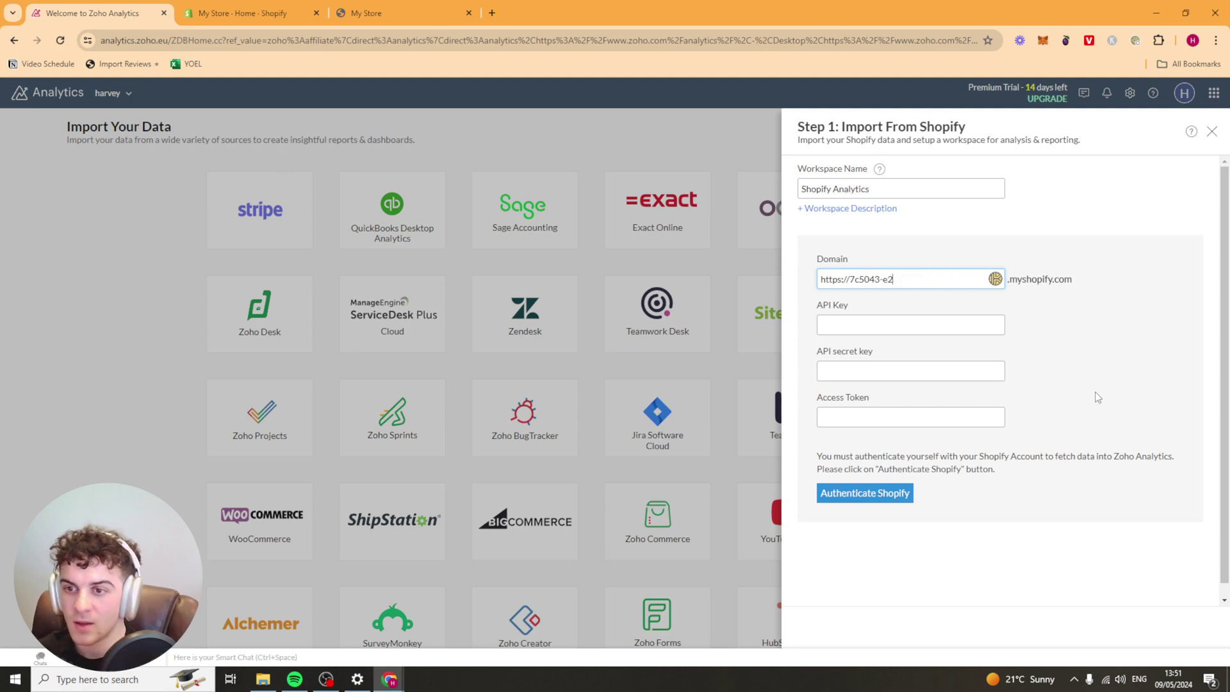
click(859, 318)
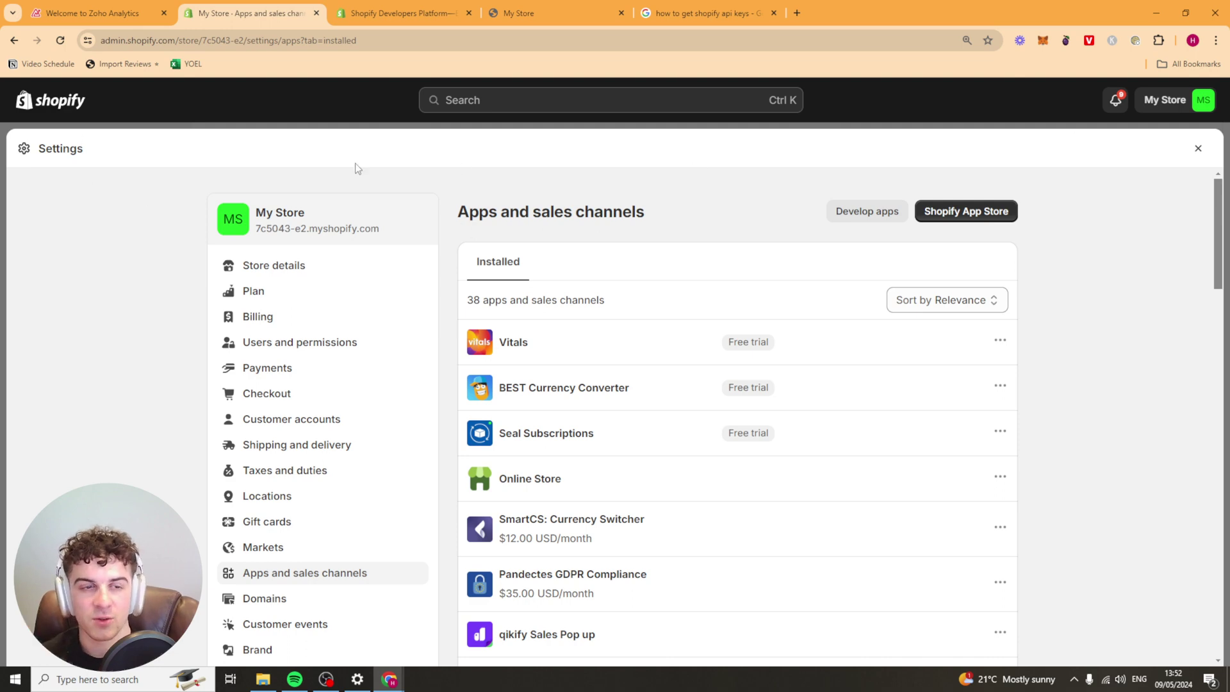
- Under Develop apps, allow custom app development on the Shopify store and confirm with Allow
click(848, 215)
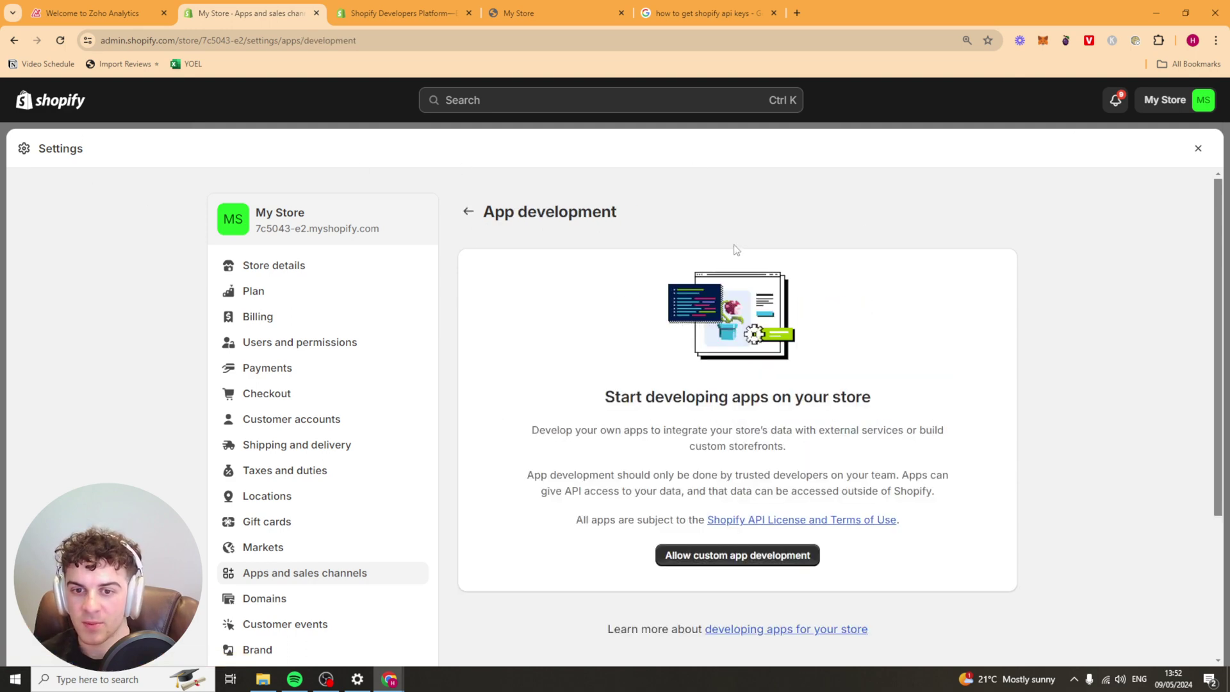
scroll(735, 498, down, 1)
click(735, 491)
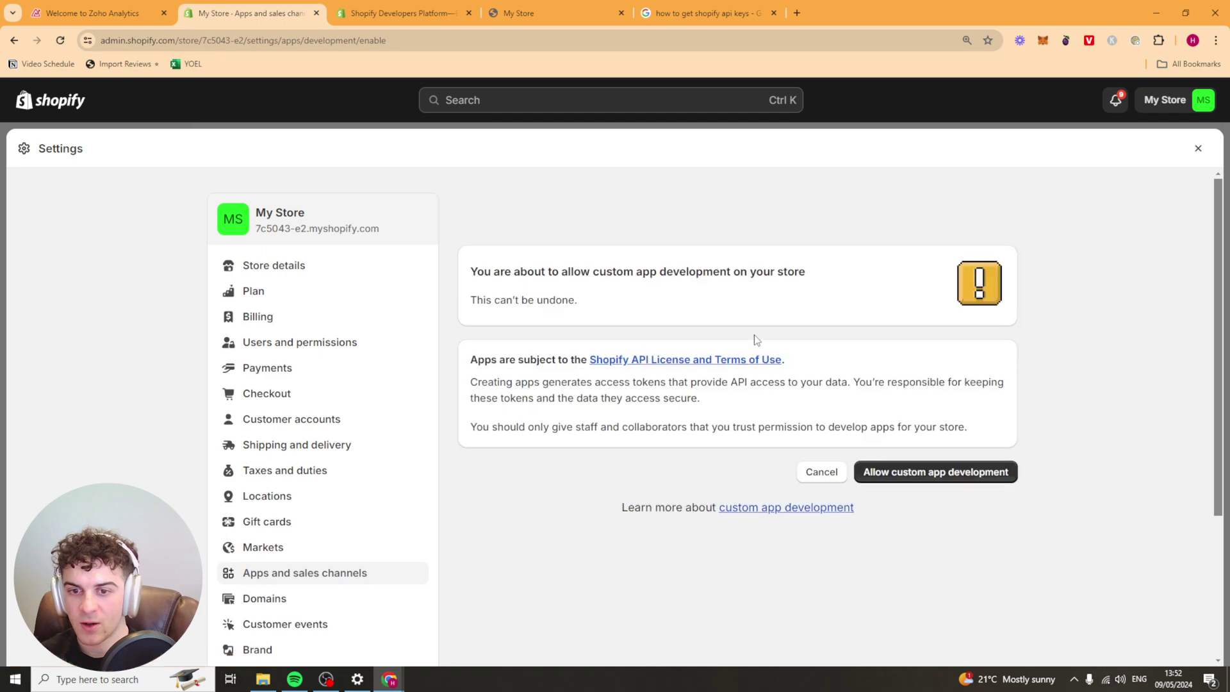
click(948, 477)
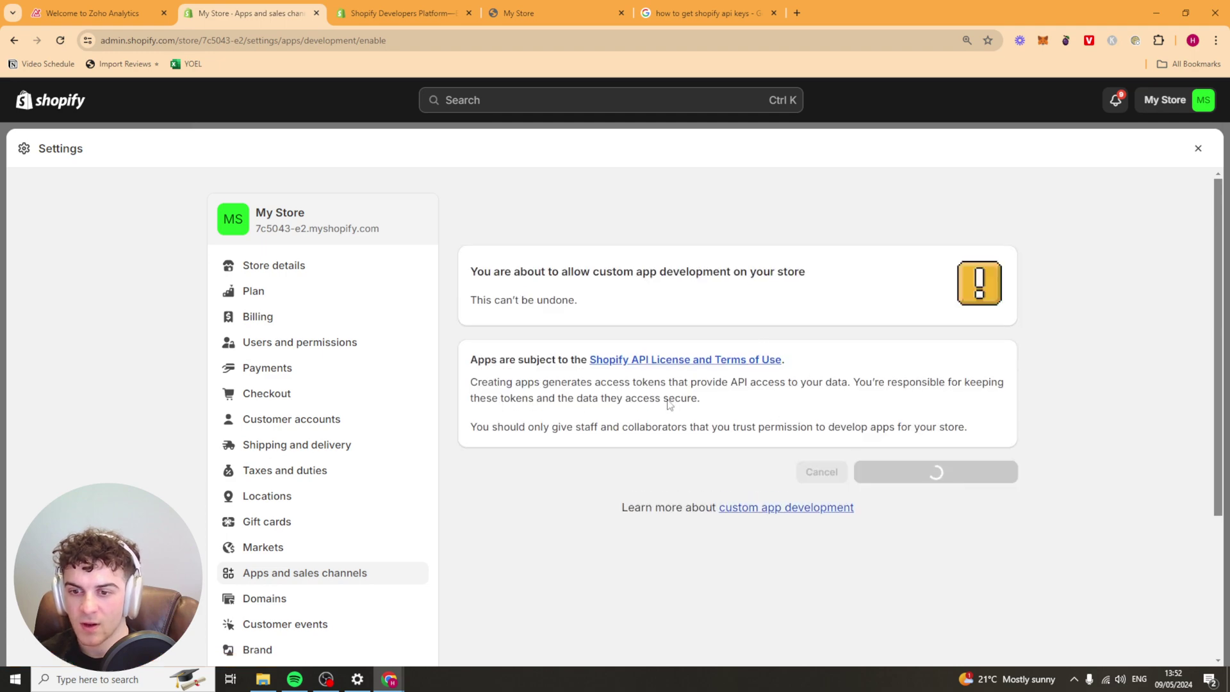
scroll(759, 471, down, 4)
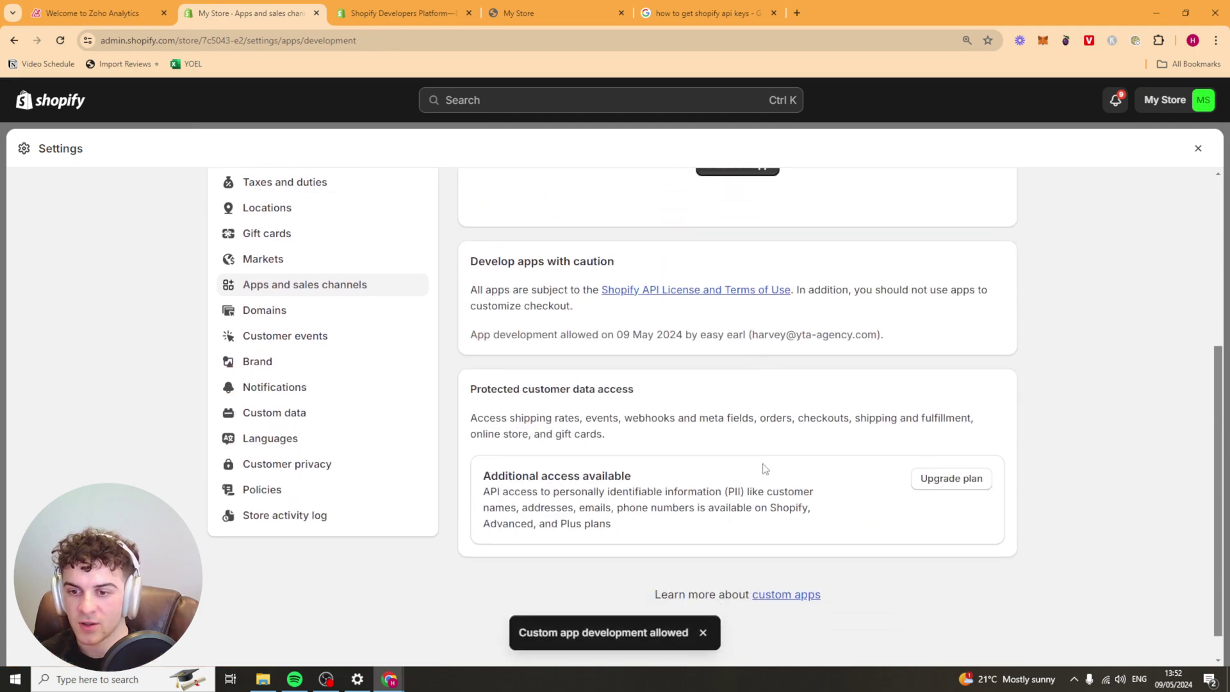
scroll(766, 465, up, 5)
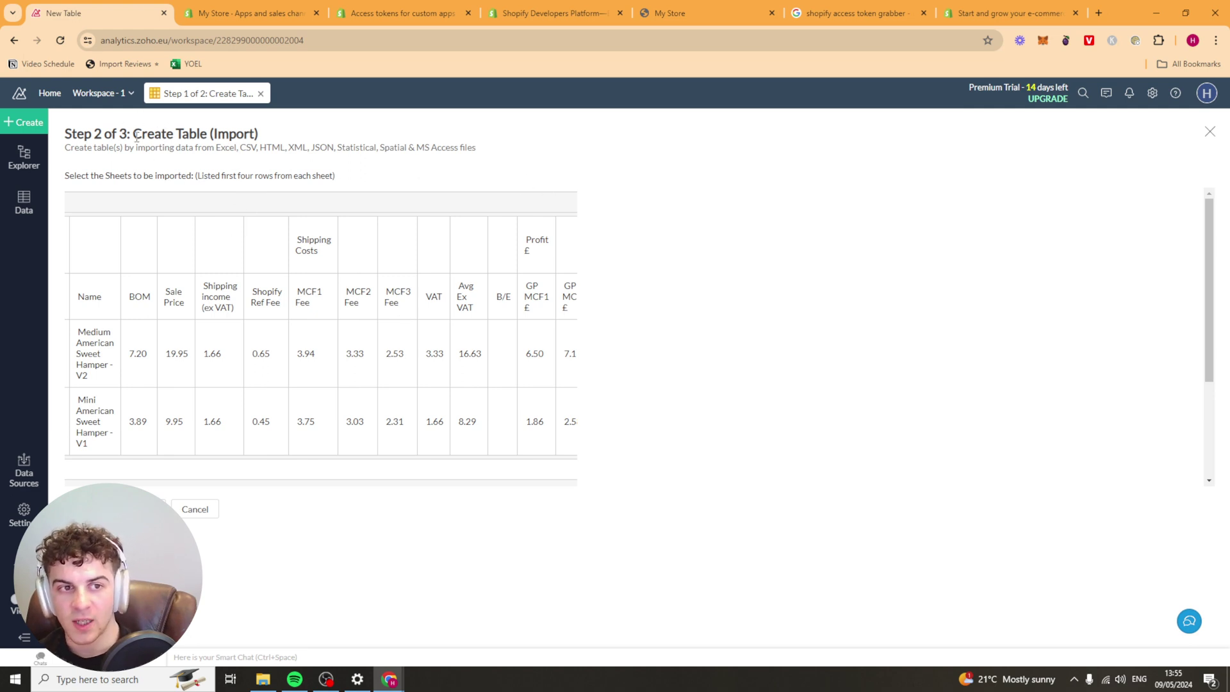
- Pick the product-costs sheet, keep Column4 as plain text, and create the table Untitled-1
scroll(266, 301, down, 3)
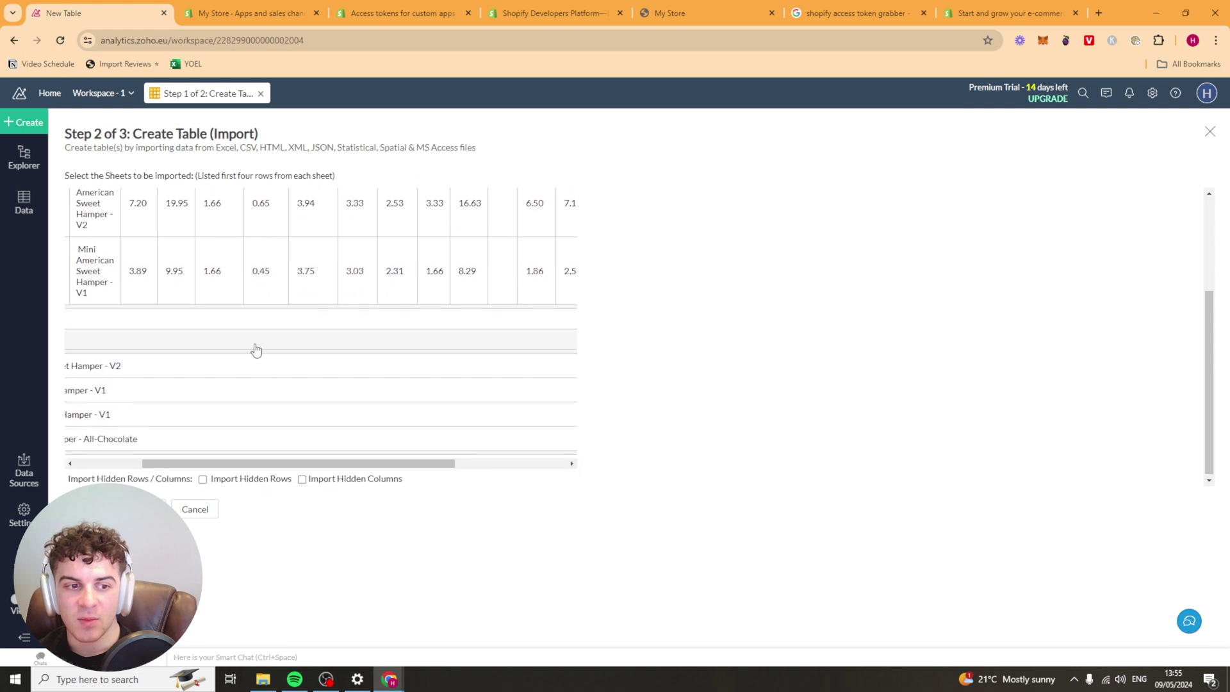
click(258, 366)
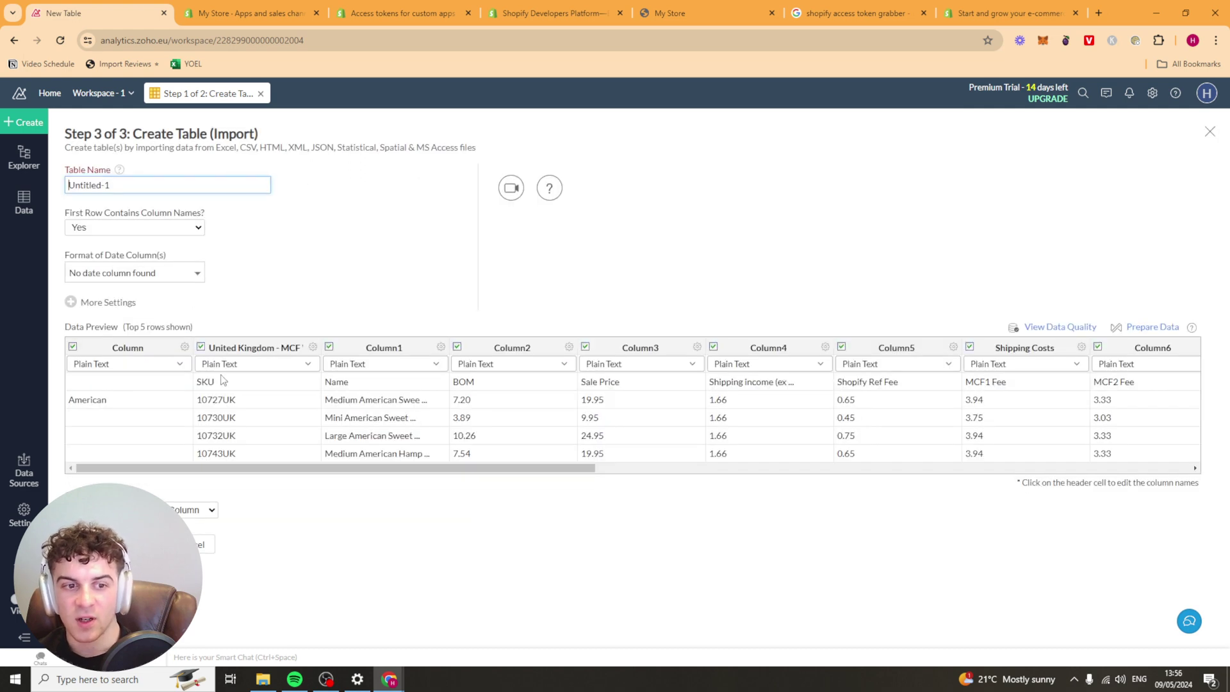
drag(275, 467, 568, 479)
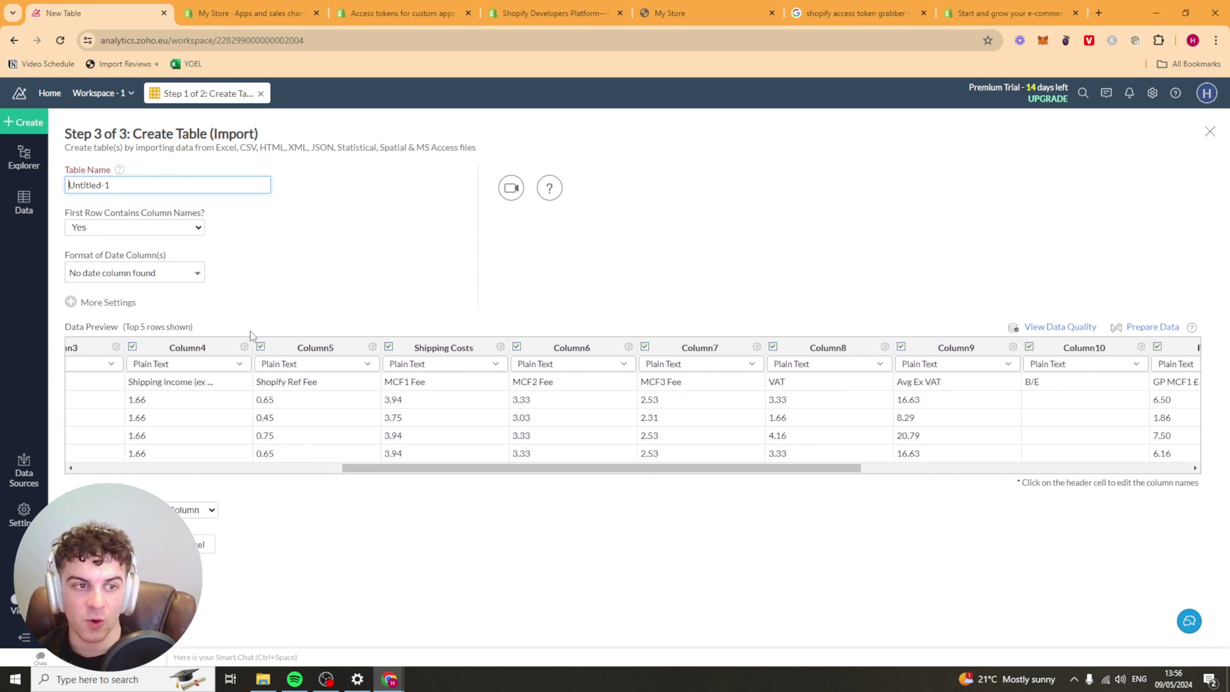
click(209, 363)
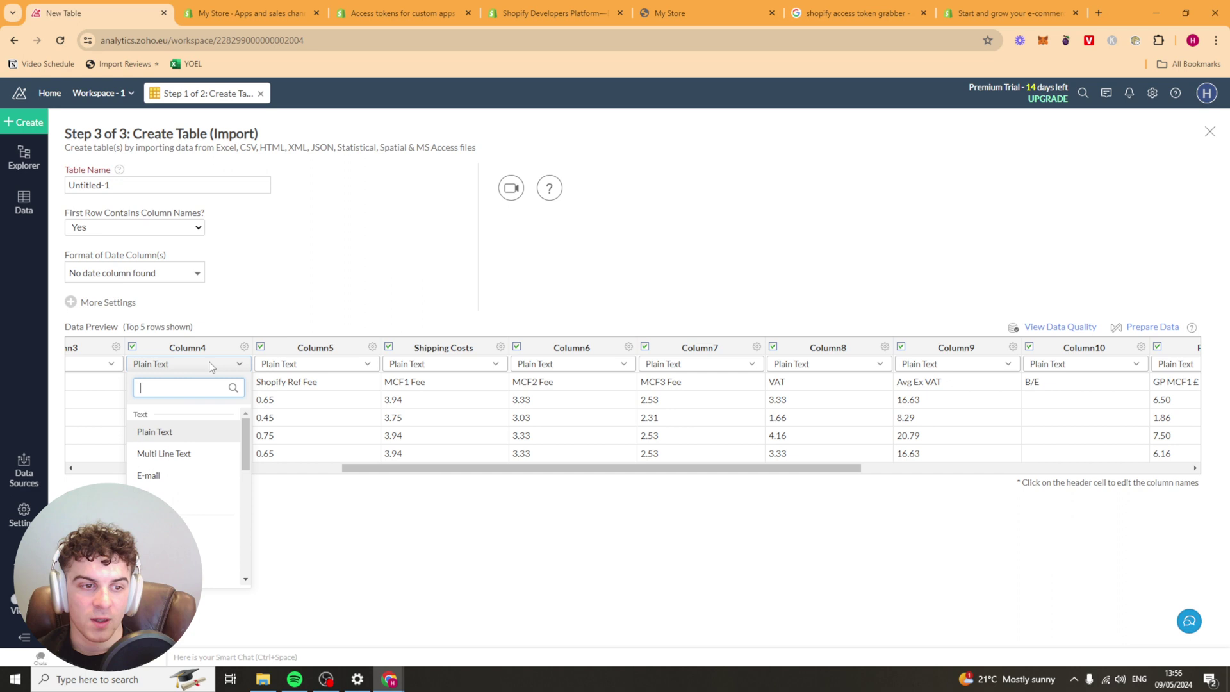
scroll(191, 455, down, 4)
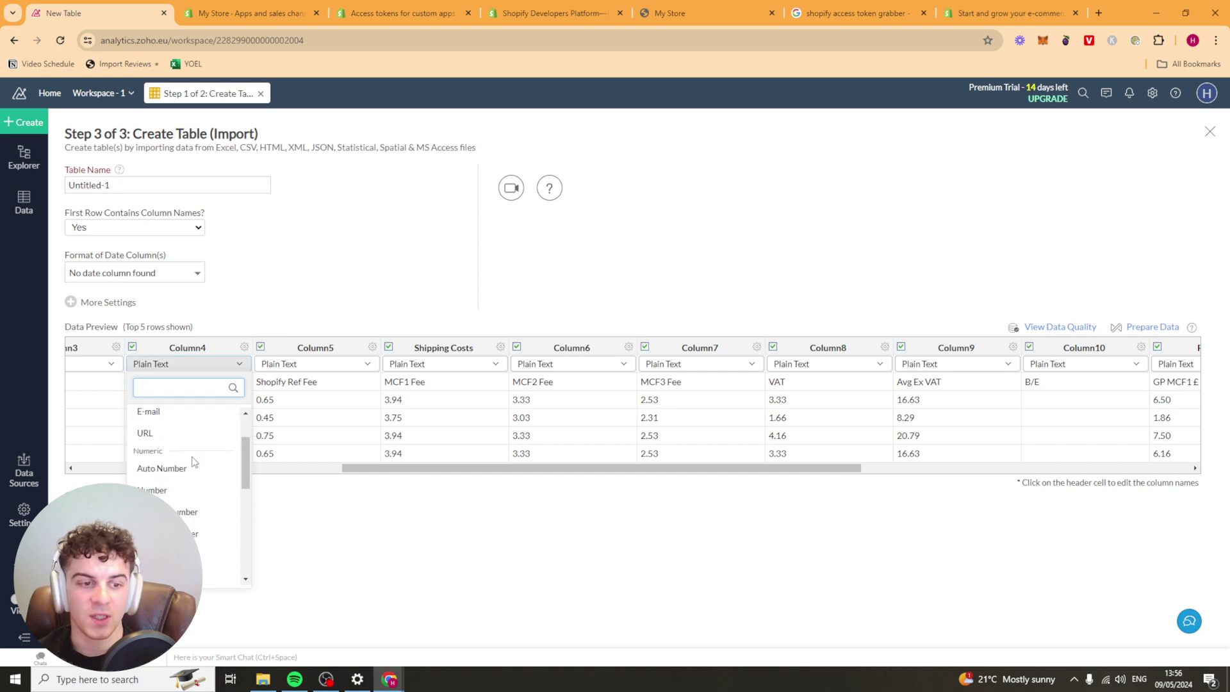
scroll(190, 442, down, 5)
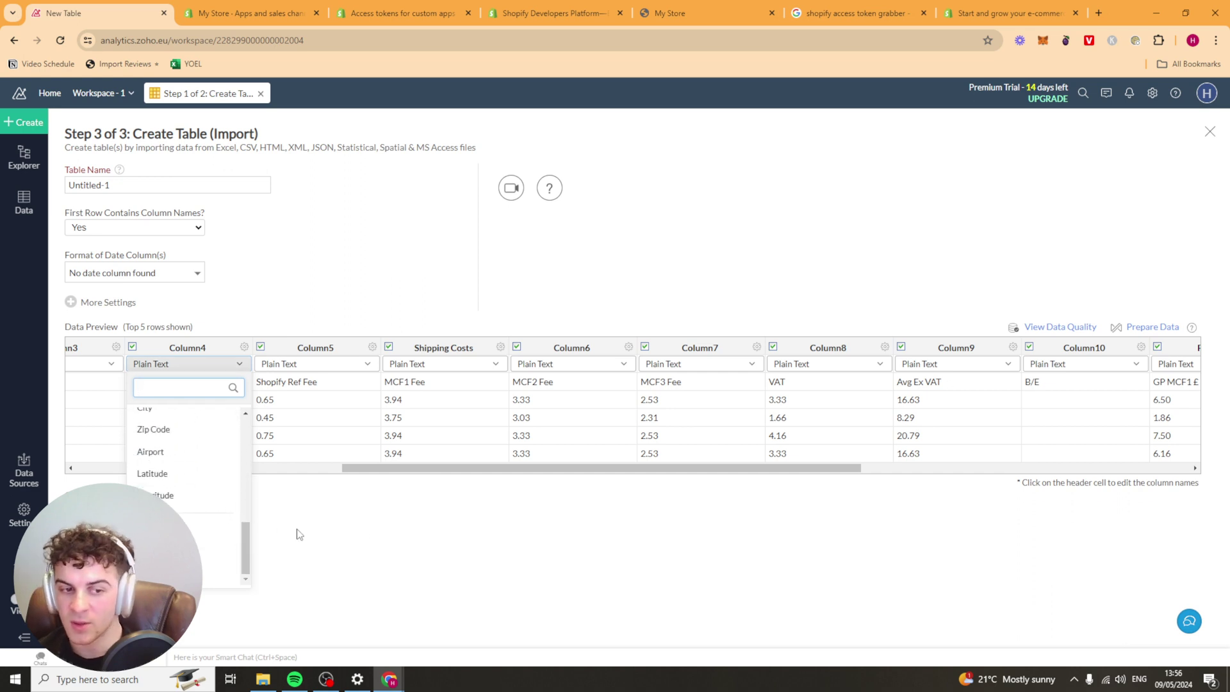
click(202, 551)
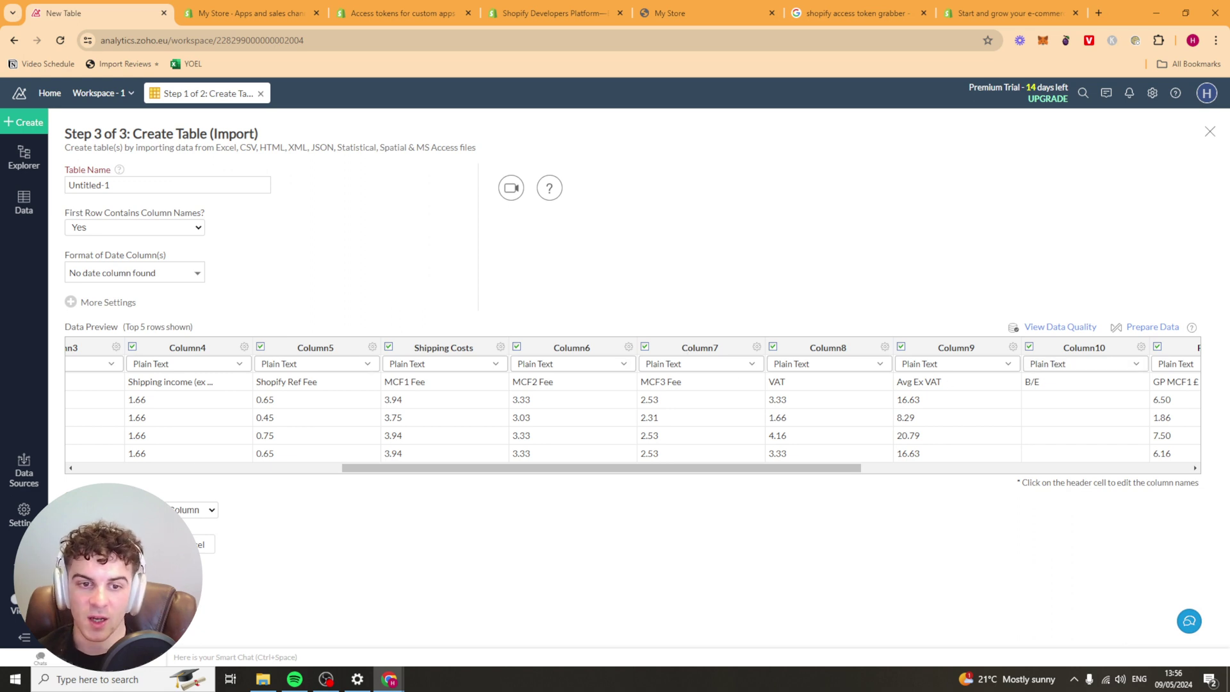
click(134, 543)
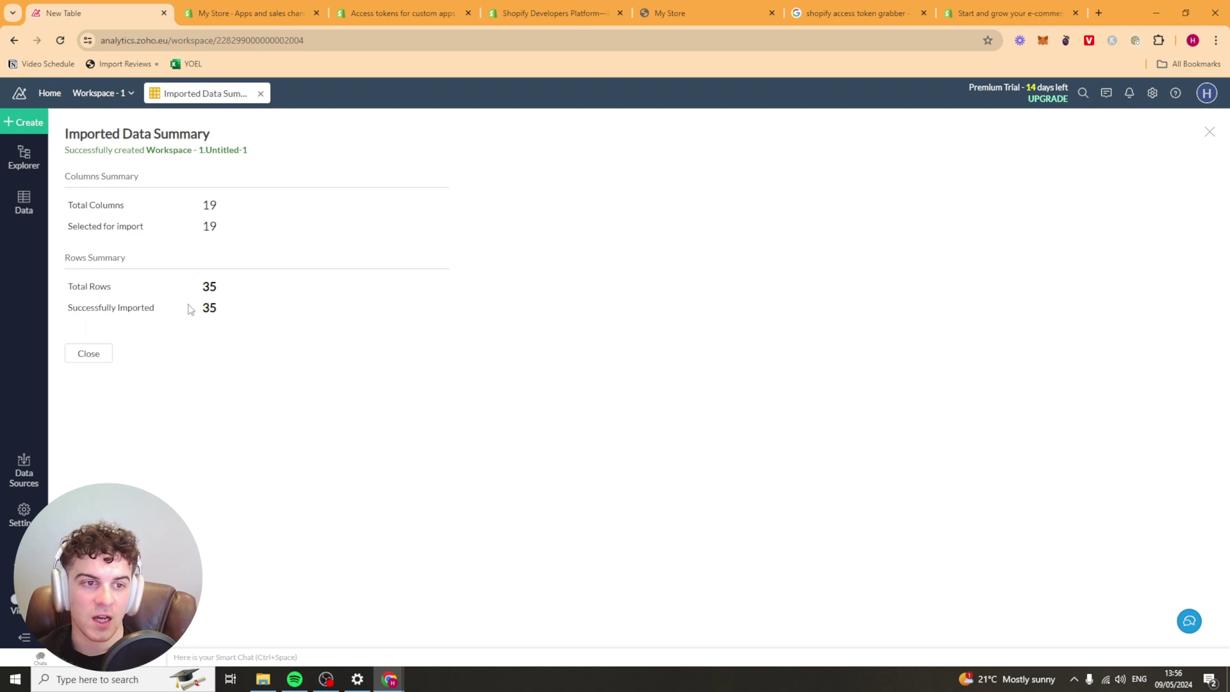
- Close the import summary, decline auto-generated reports, and browse Untitled-1 to the Shipping income column
click(90, 354)
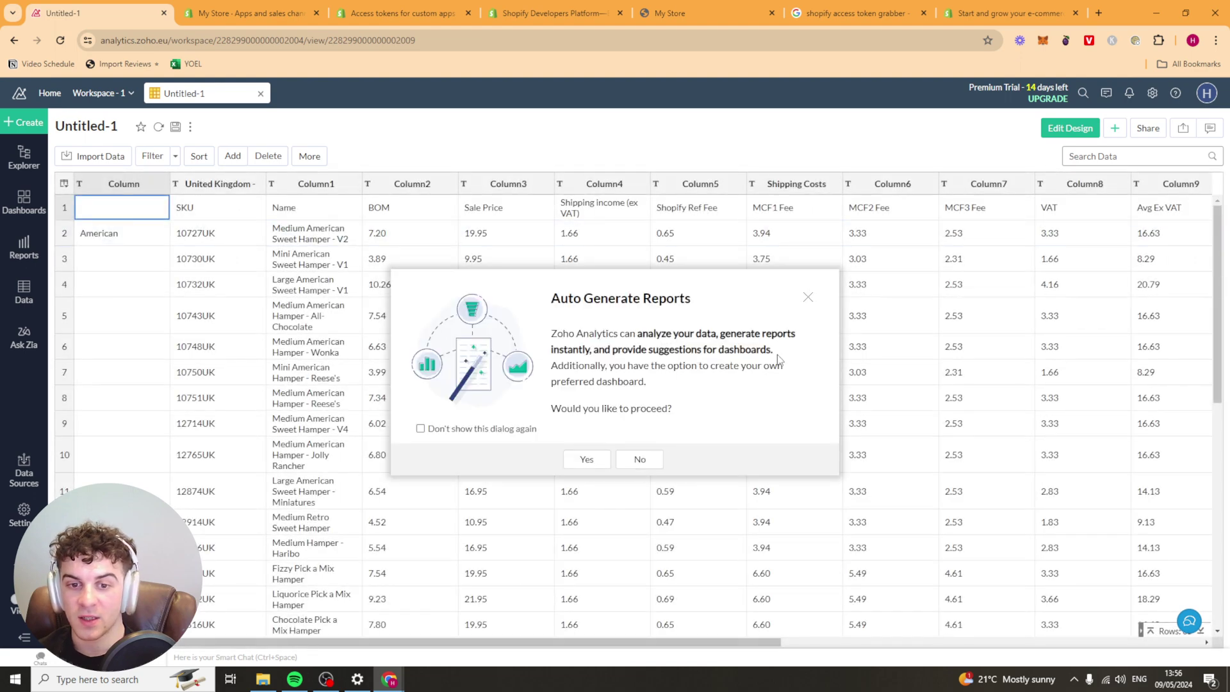
click(711, 500)
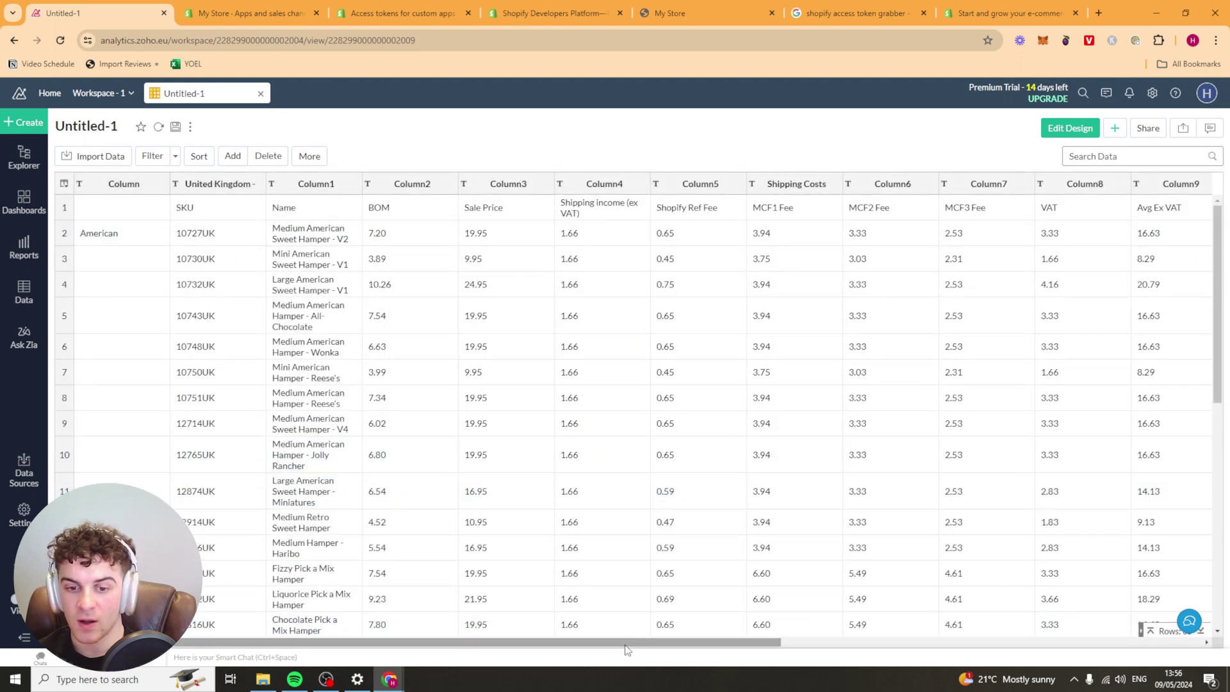
scroll(788, 624, right, 4)
scroll(787, 626, down, 3)
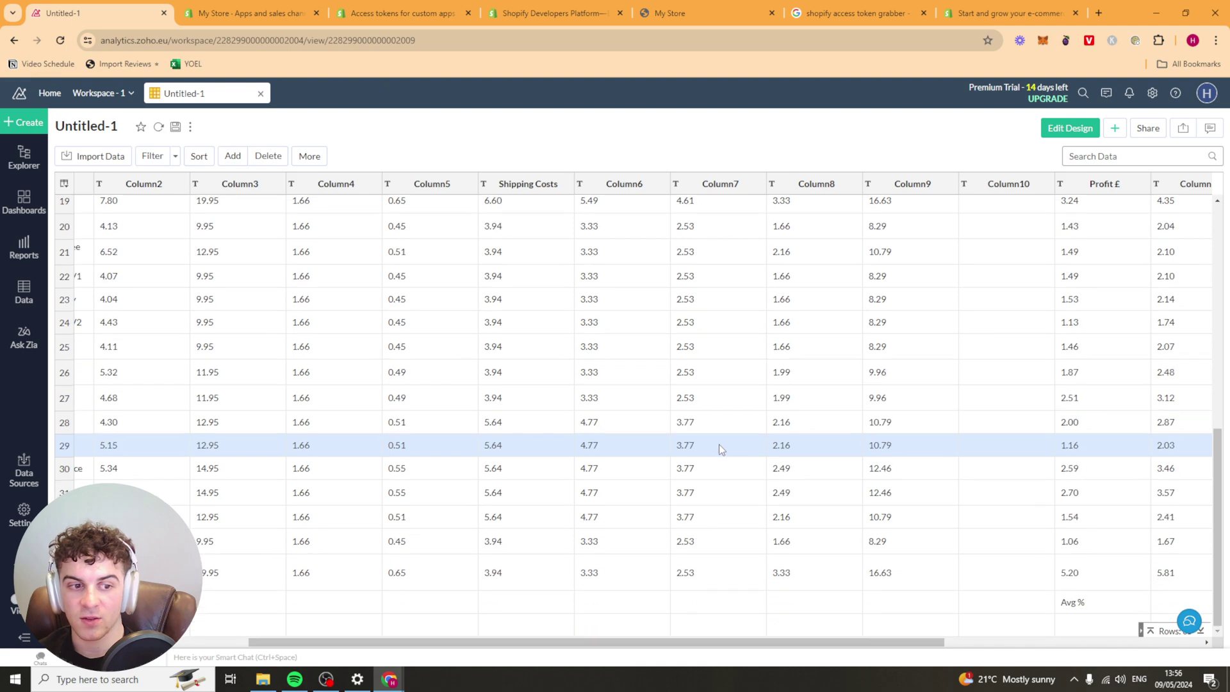
scroll(681, 490, up, 3)
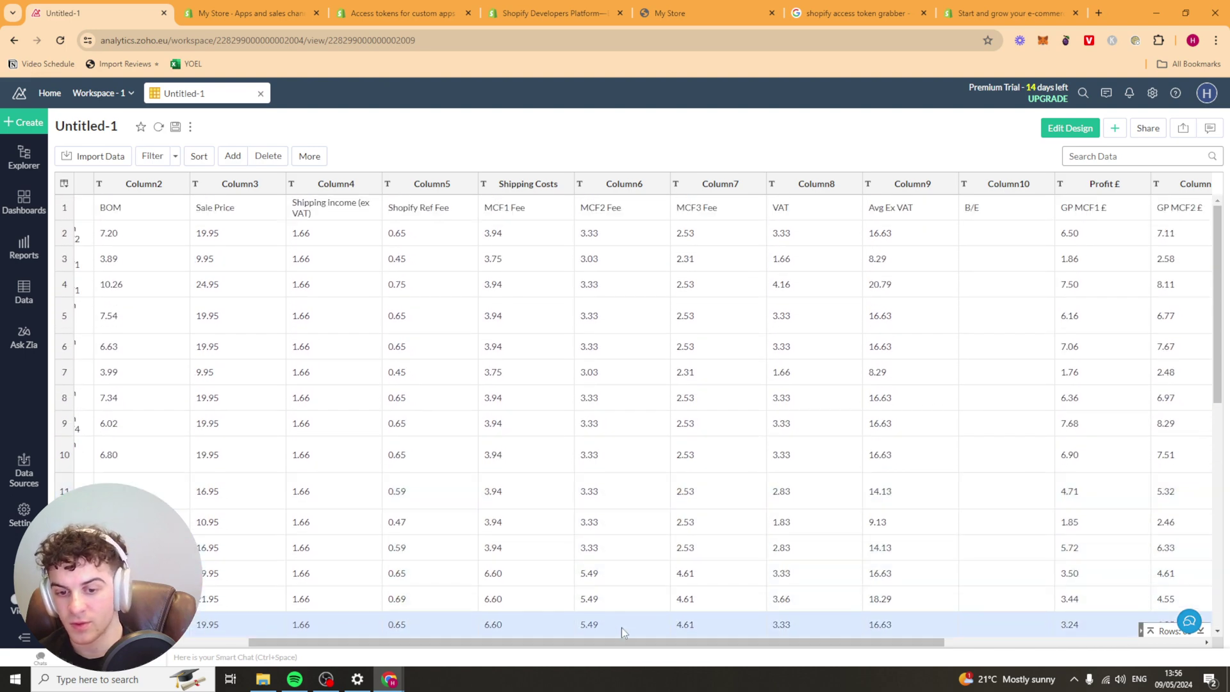
drag(625, 642, 644, 642)
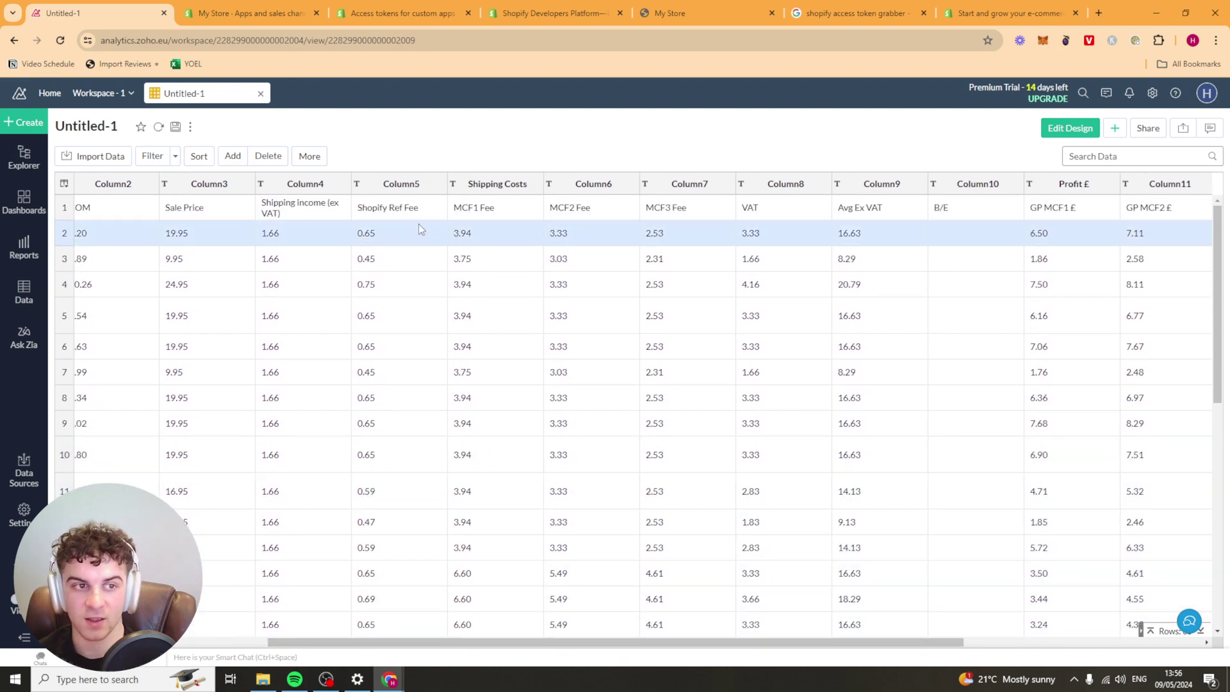
click(314, 293)
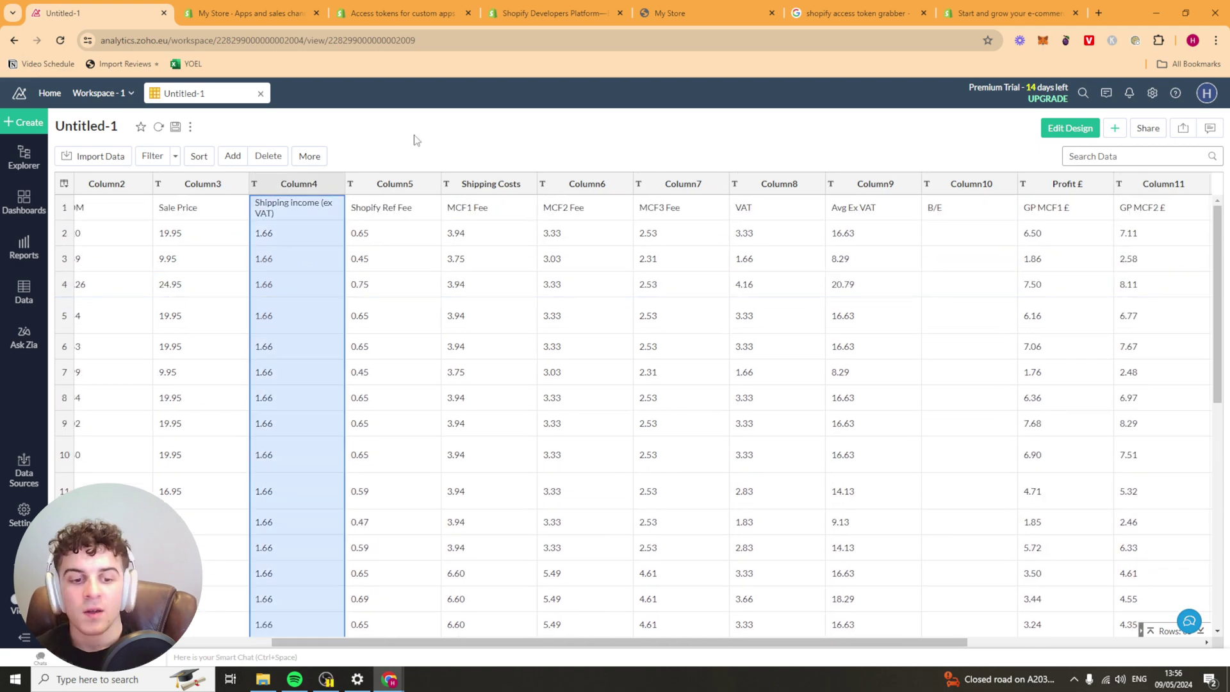
- Show the filter row above every column of the Untitled-1 table
click(176, 157)
click(168, 180)
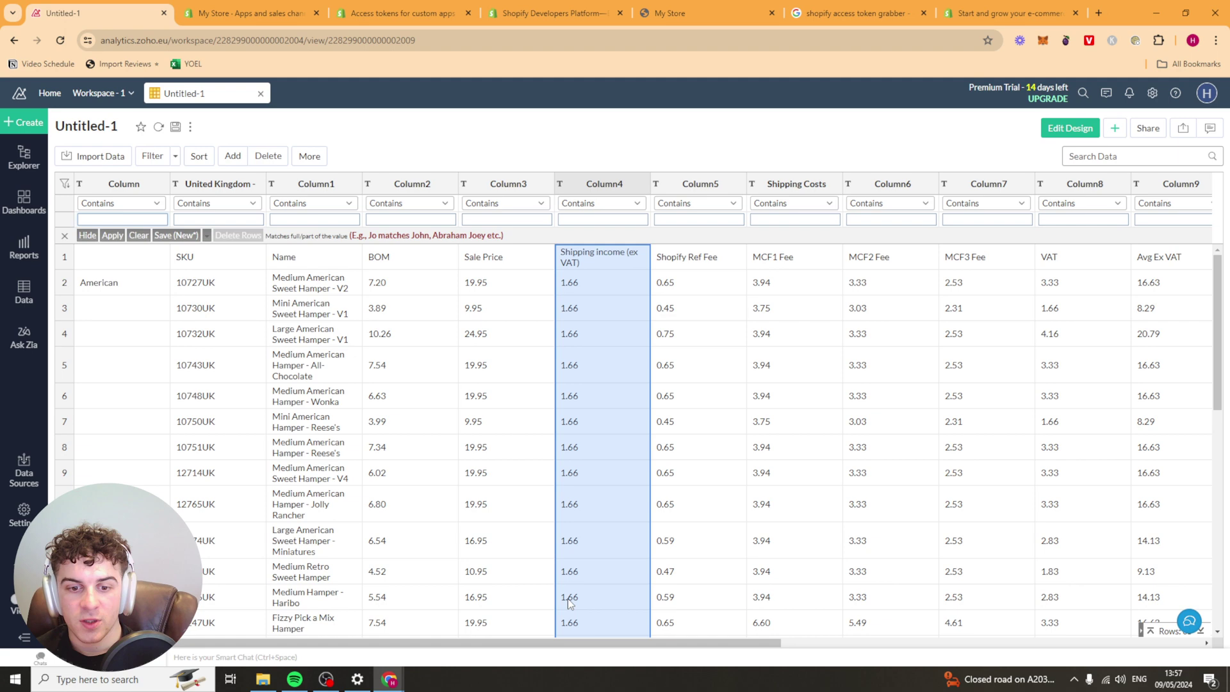
drag(684, 641, 762, 627)
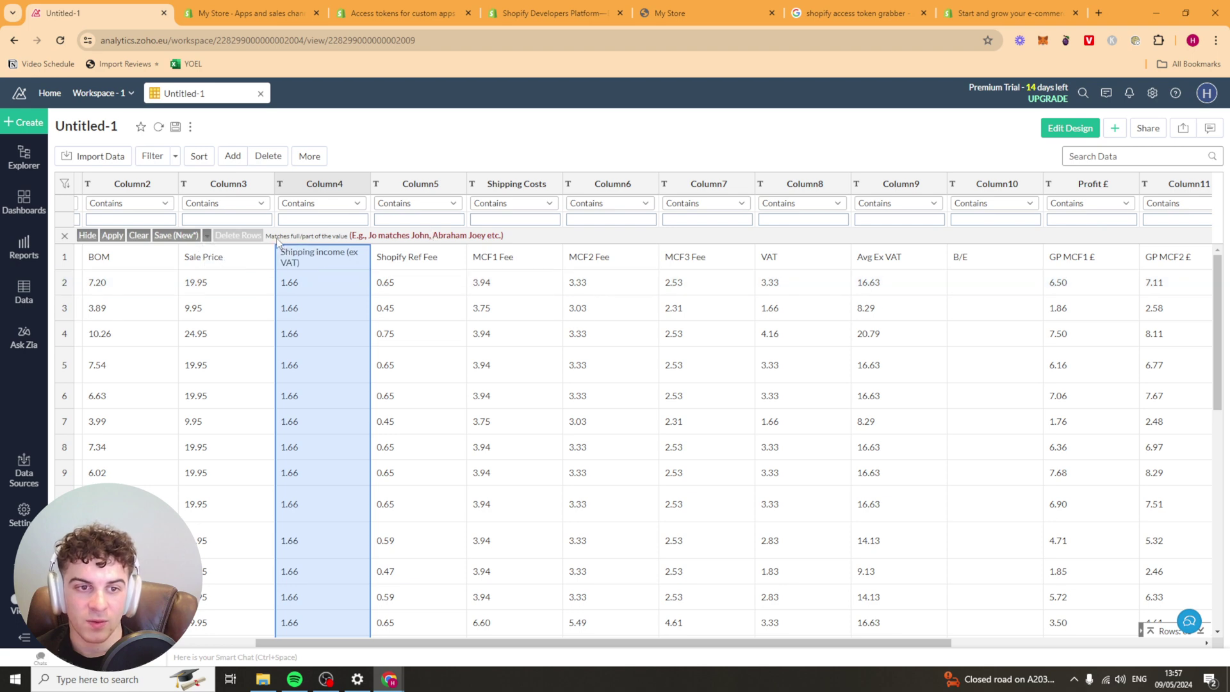
drag(285, 238, 349, 237)
drag(363, 237, 398, 238)
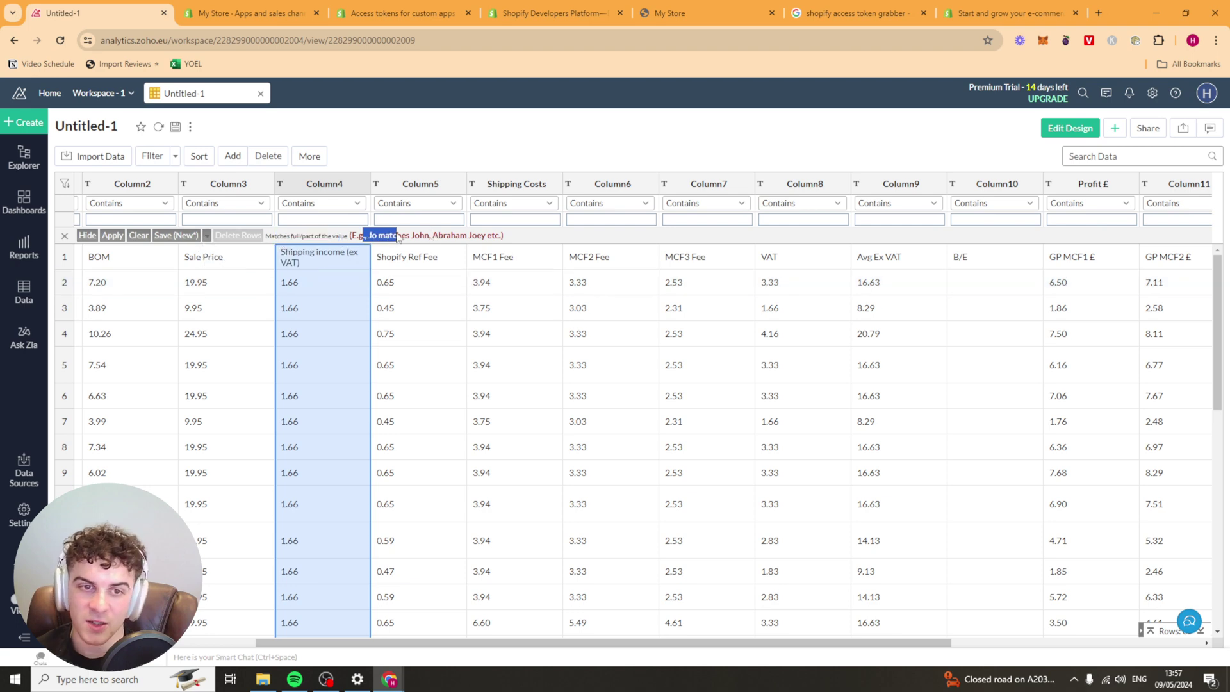
click(362, 215)
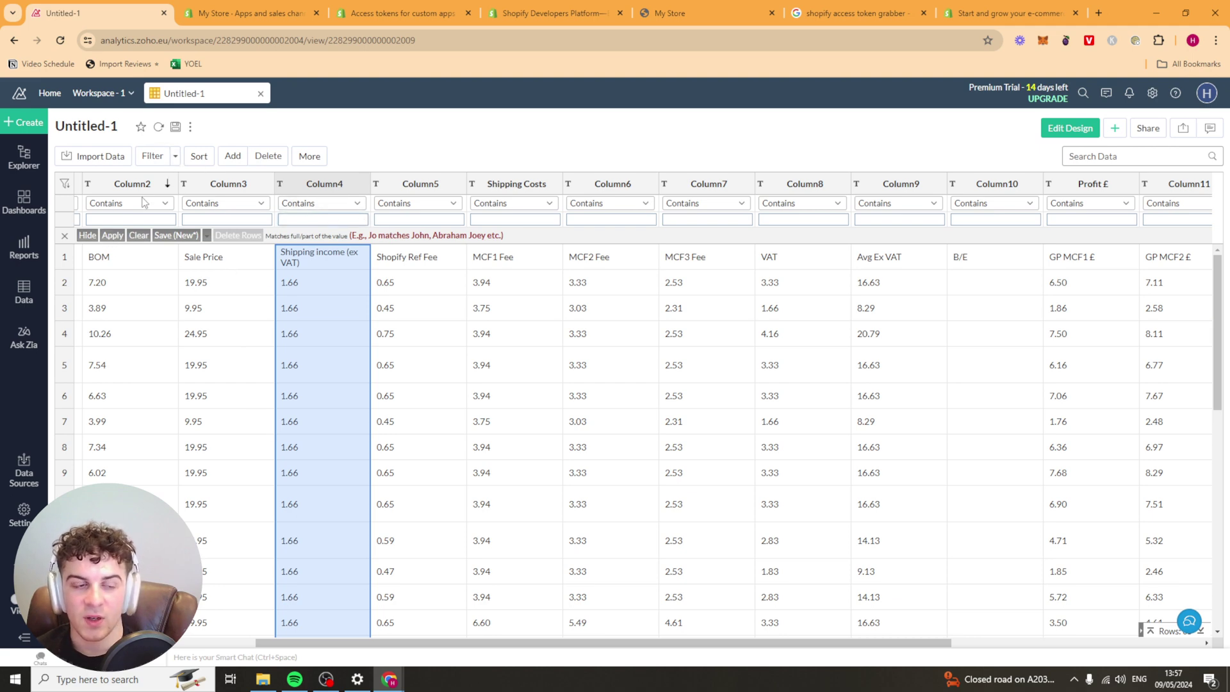
- Open the Dashboards list from the left sidebar
scroll(324, 442, down, 5)
scroll(324, 462, up, 5)
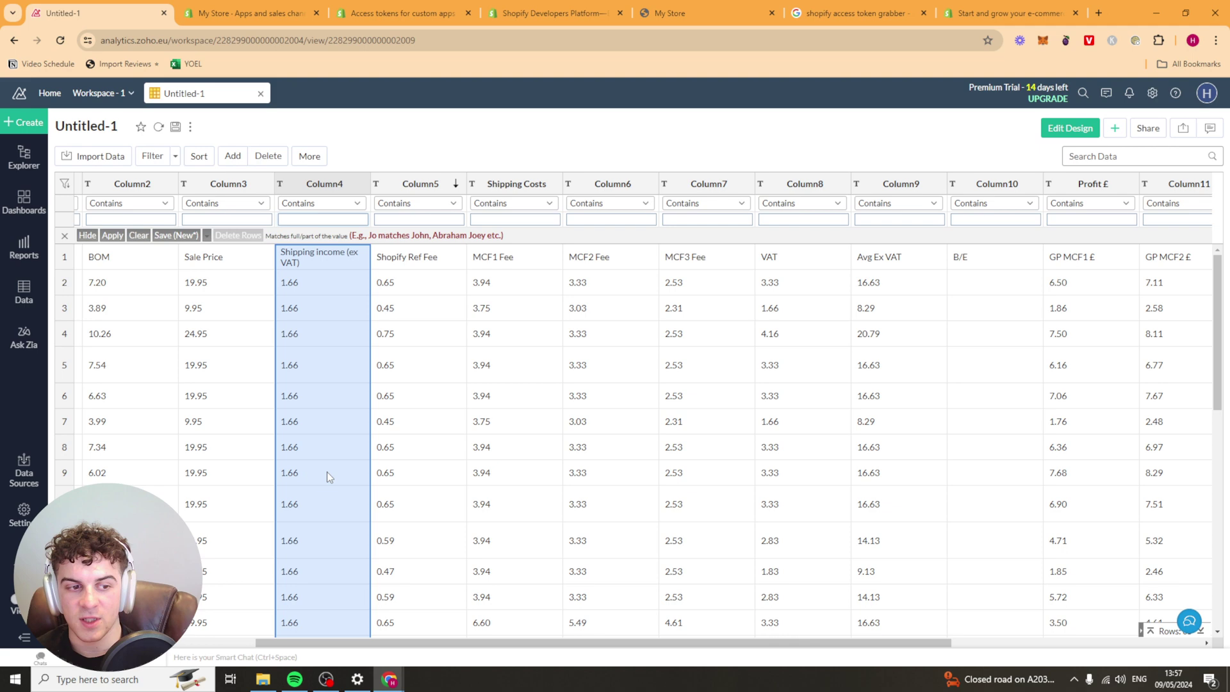
click(34, 202)
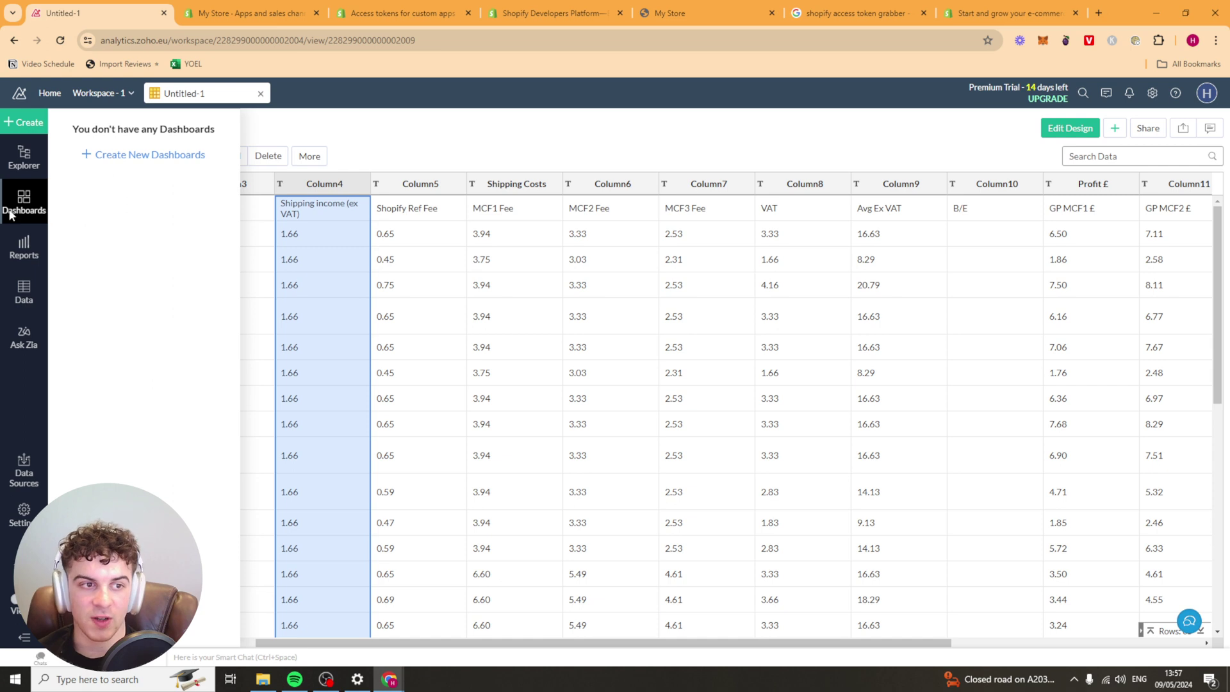
- Create a new dashboard and step through all 8 tour steps to Finish
click(182, 157)
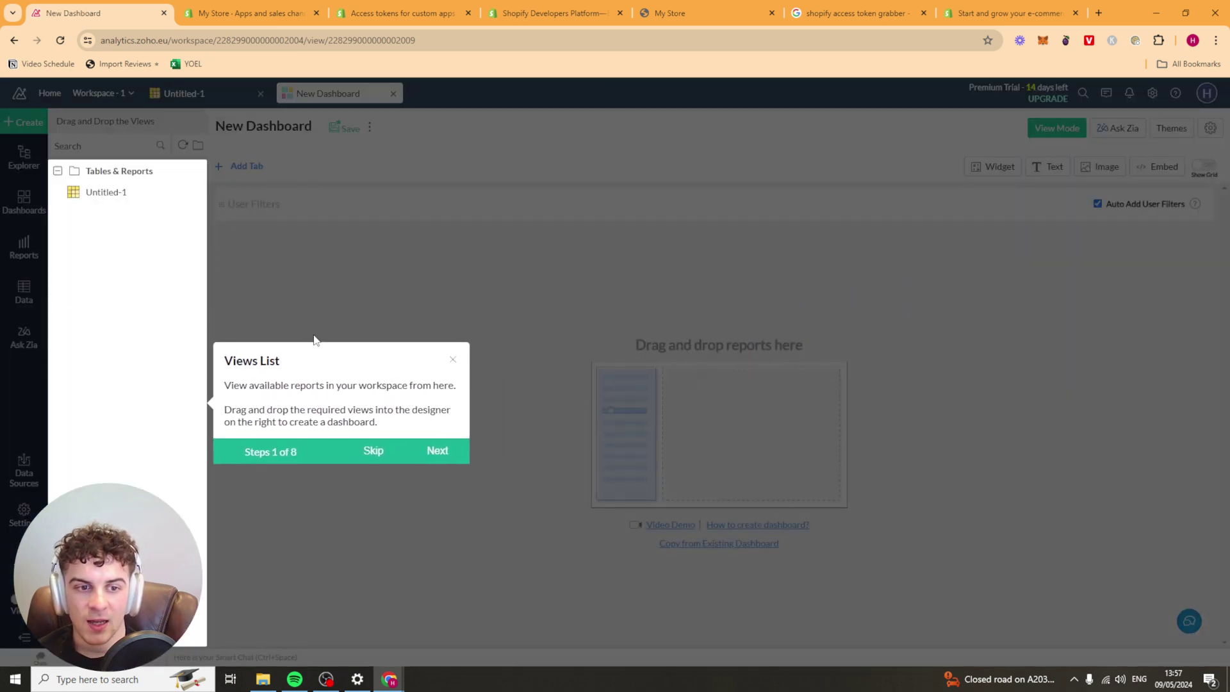
click(433, 450)
click(221, 249)
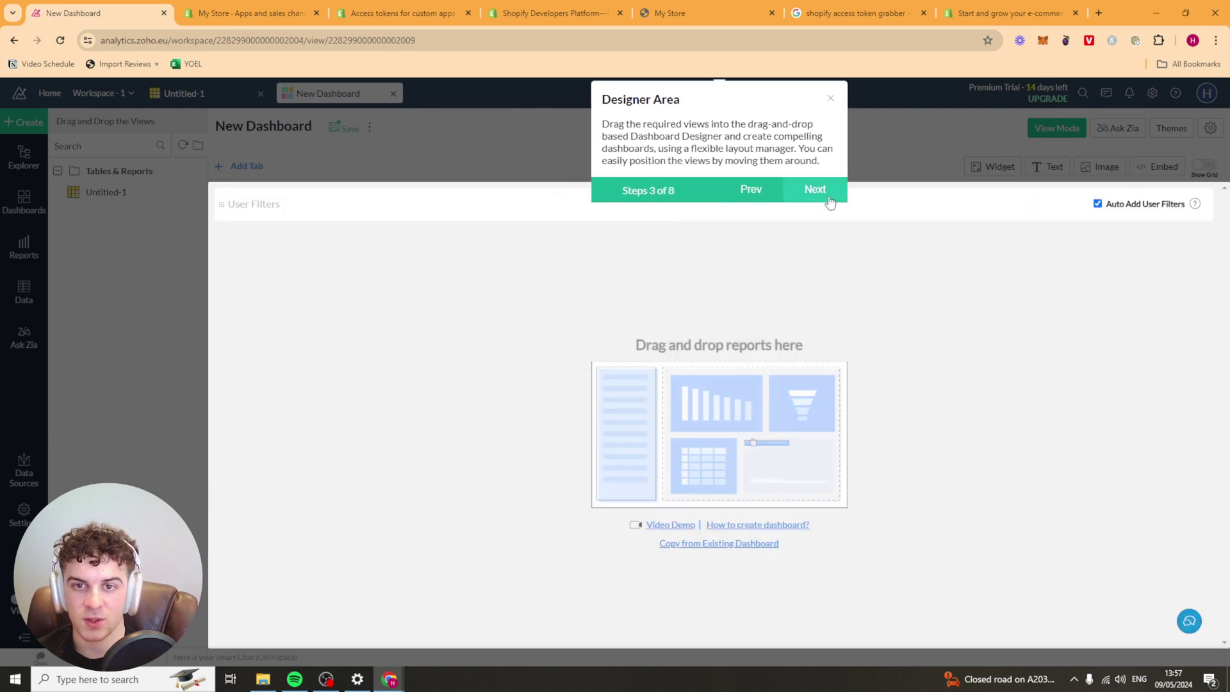
click(829, 203)
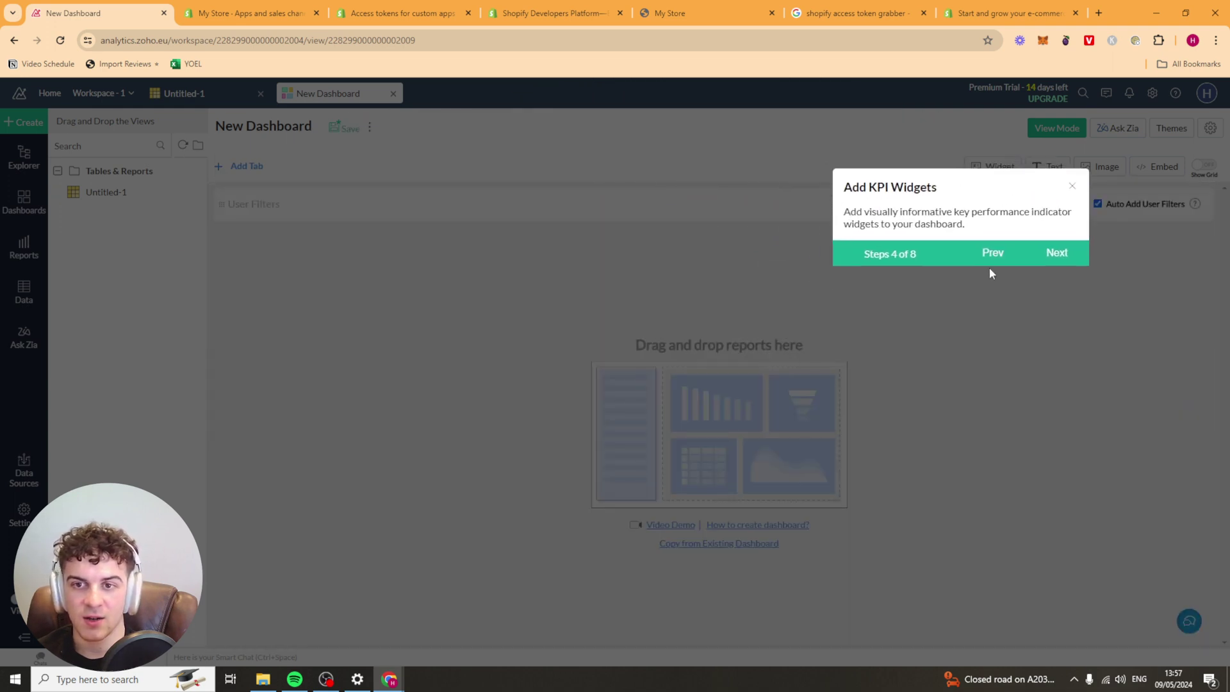
click(1117, 274)
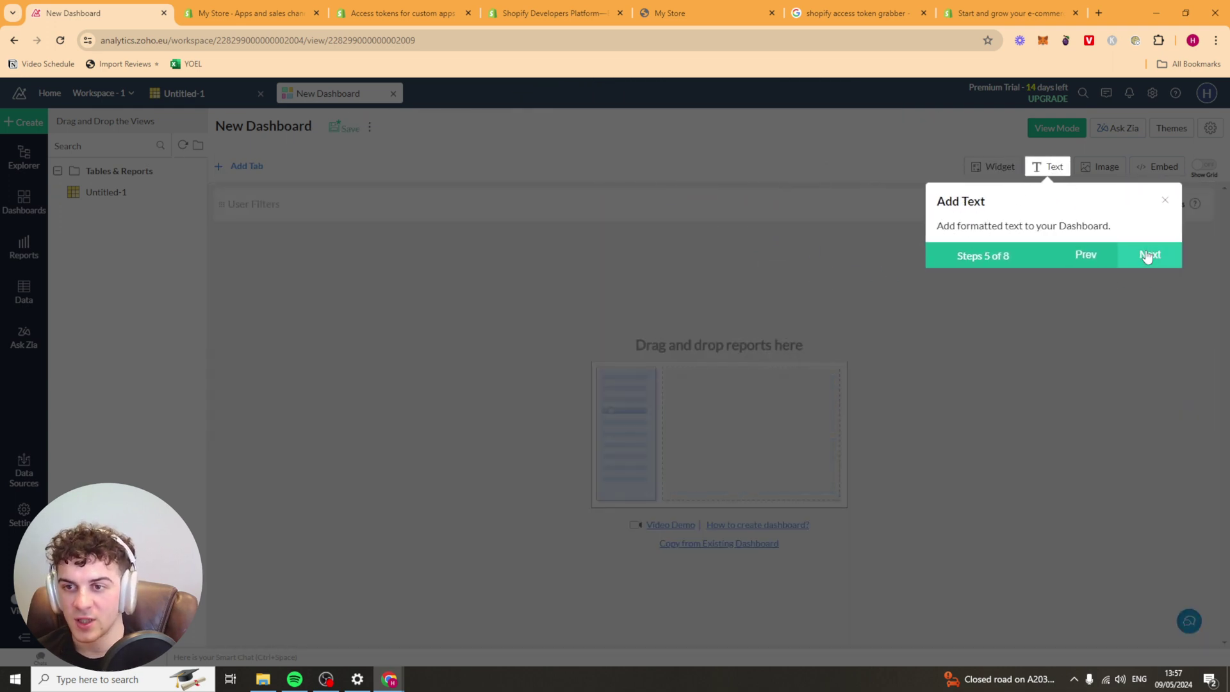
click(1147, 255)
click(1186, 254)
click(1209, 247)
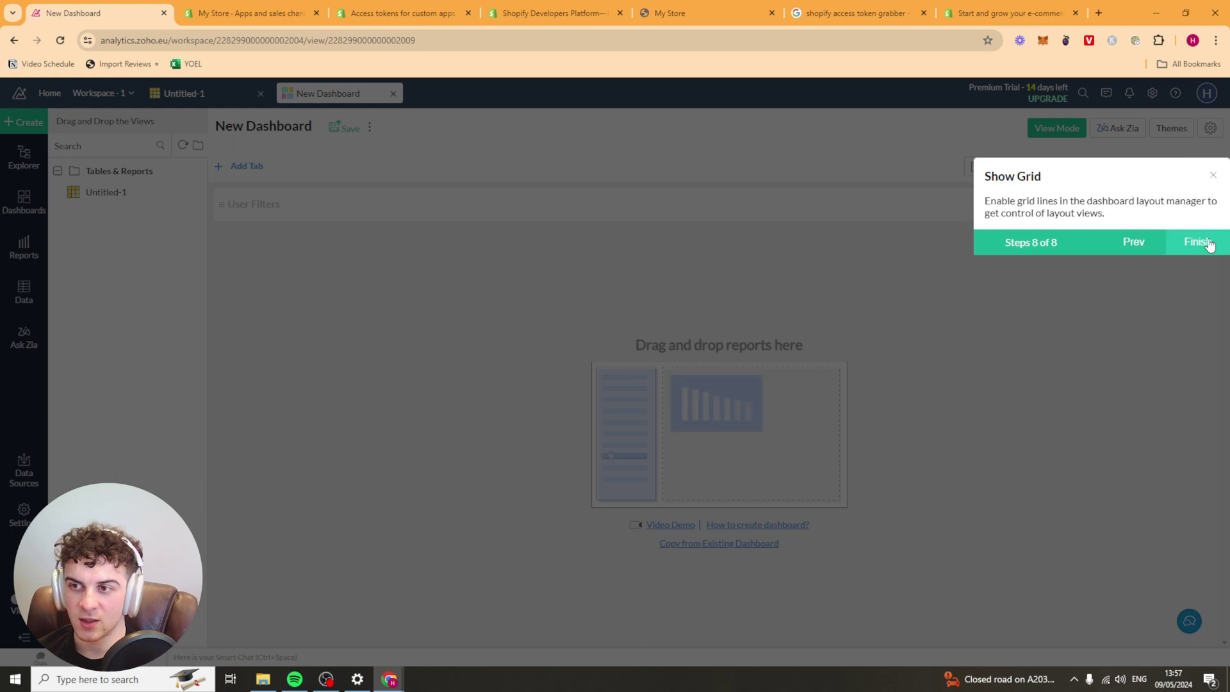
click(1197, 268)
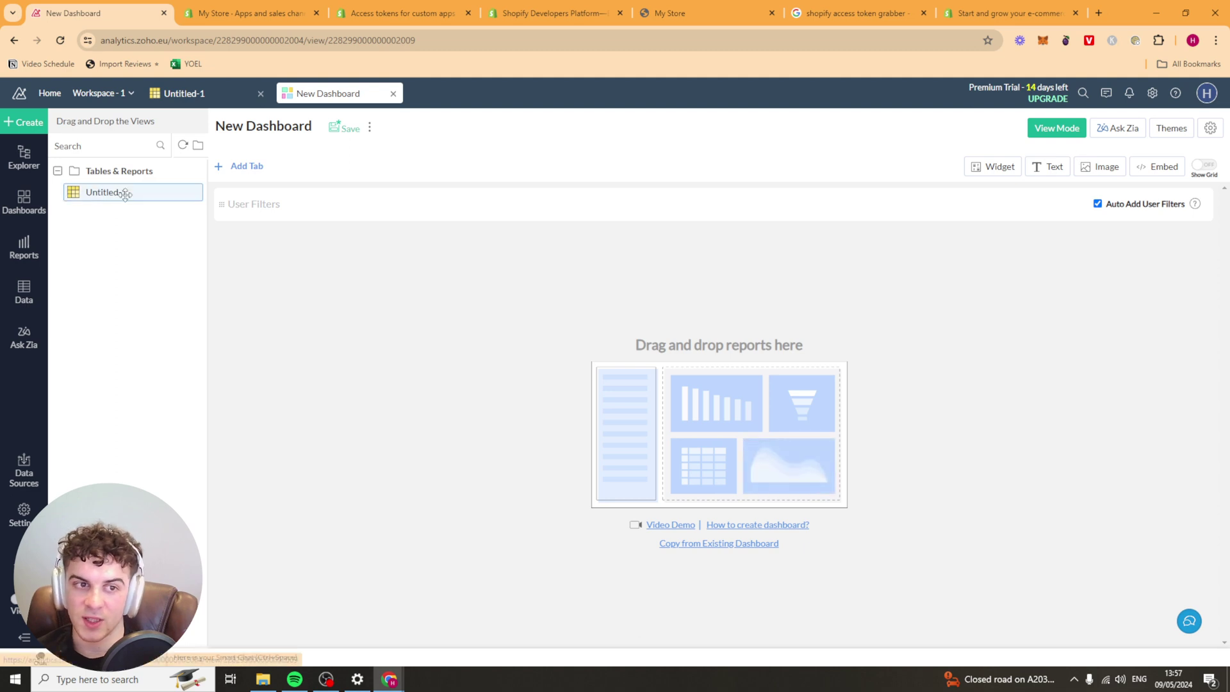
- Drag the Untitled-1 table onto the dashboard and adjust its position
drag(123, 192, 259, 203)
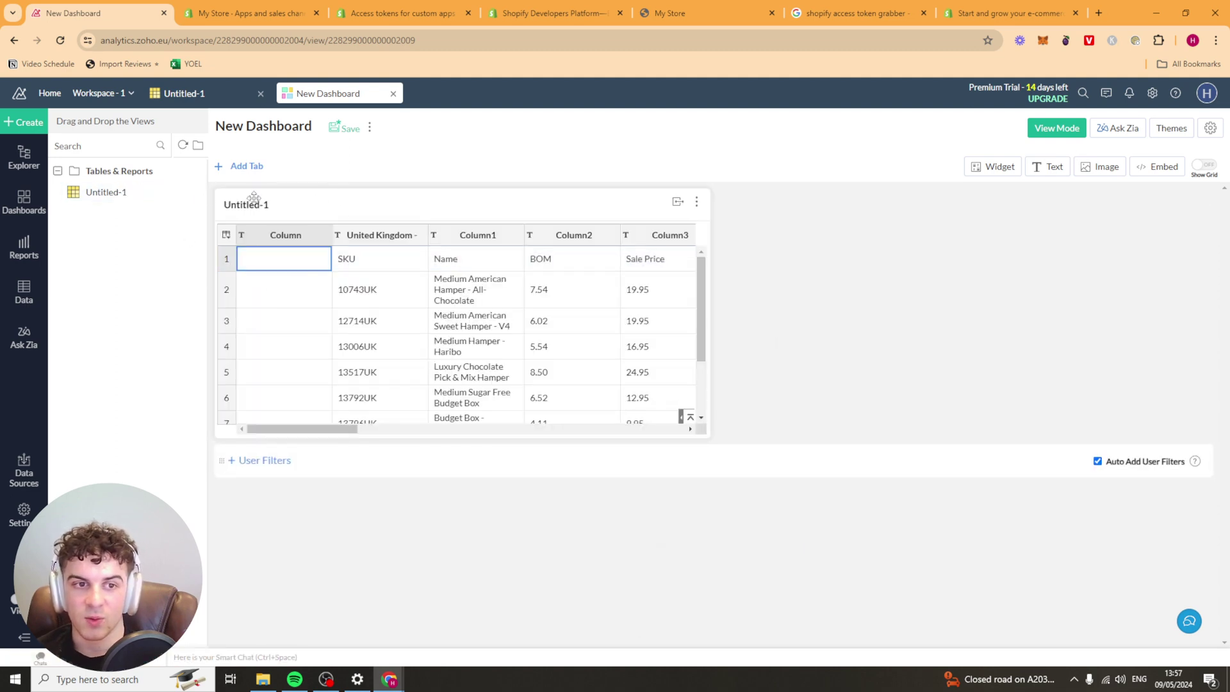
drag(351, 428, 361, 437)
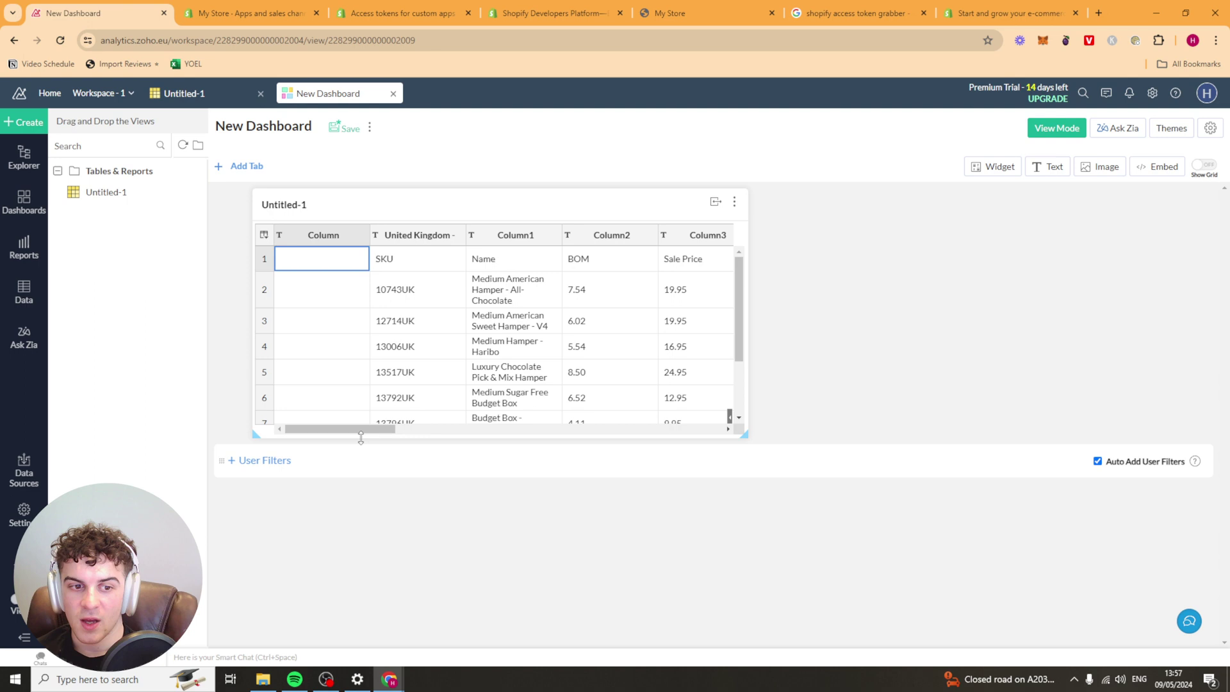
drag(508, 206, 435, 210)
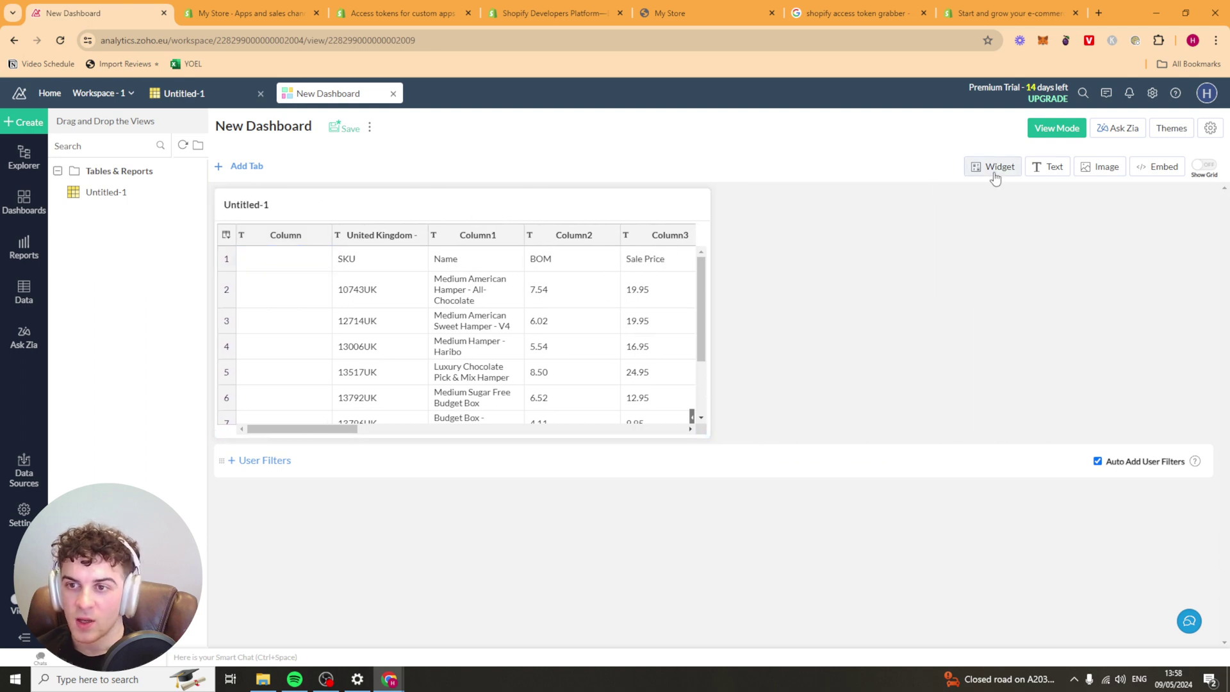
- Add a Full Dial KPI widget counting Shipping Costs, grouping None, and place it beside the table
click(992, 166)
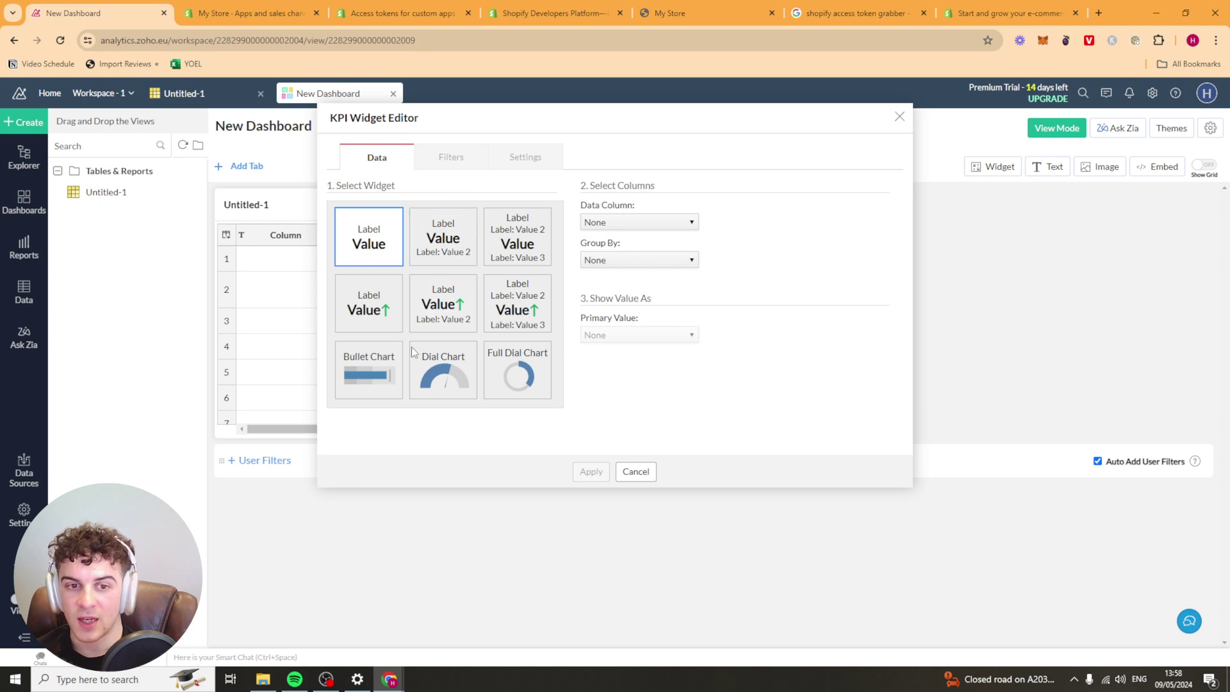
click(518, 379)
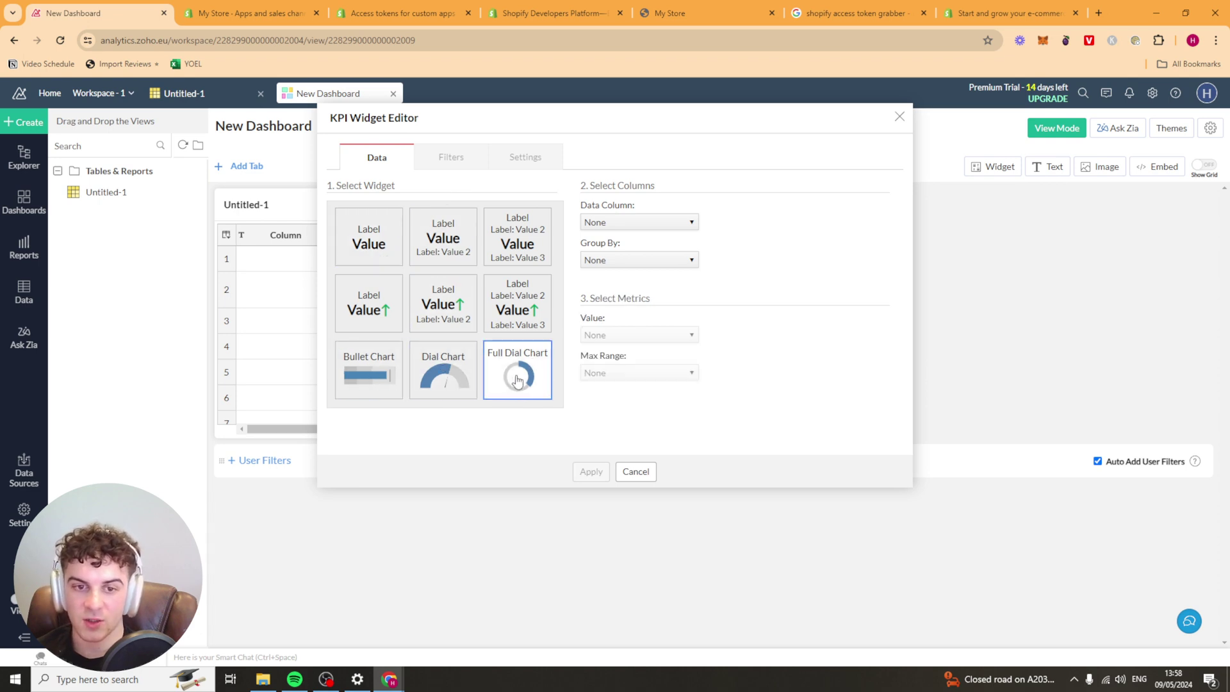
click(612, 223)
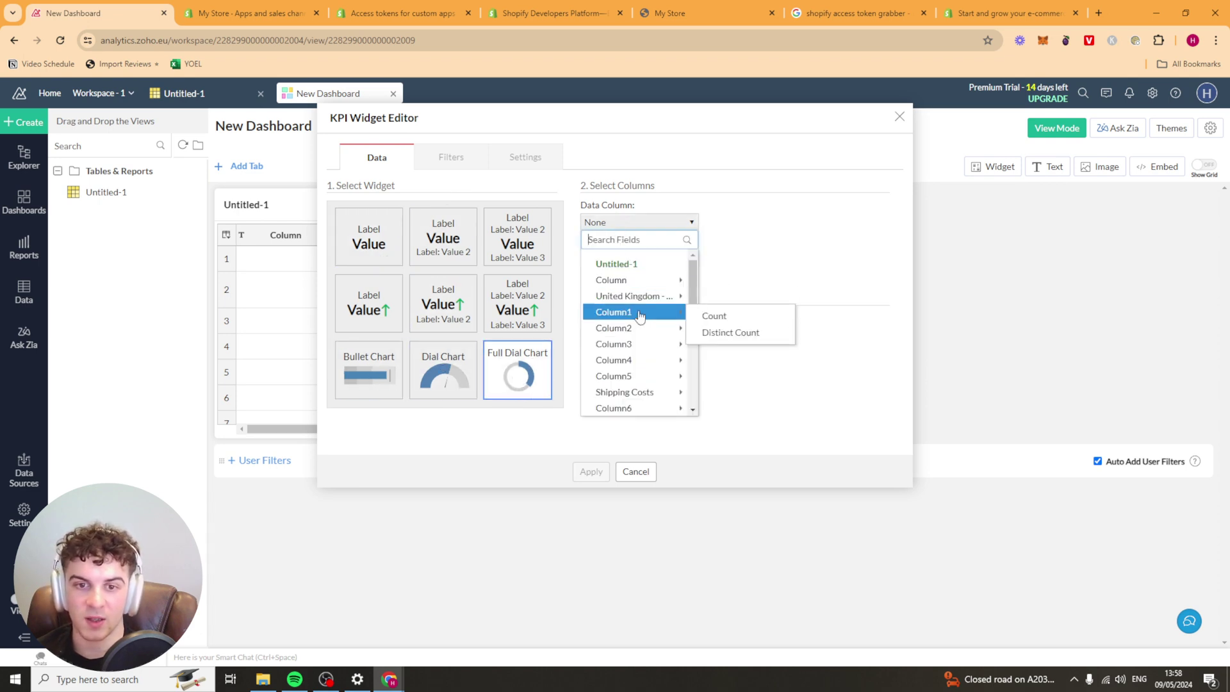
mouse_move(628, 288)
scroll(628, 336, down, 3)
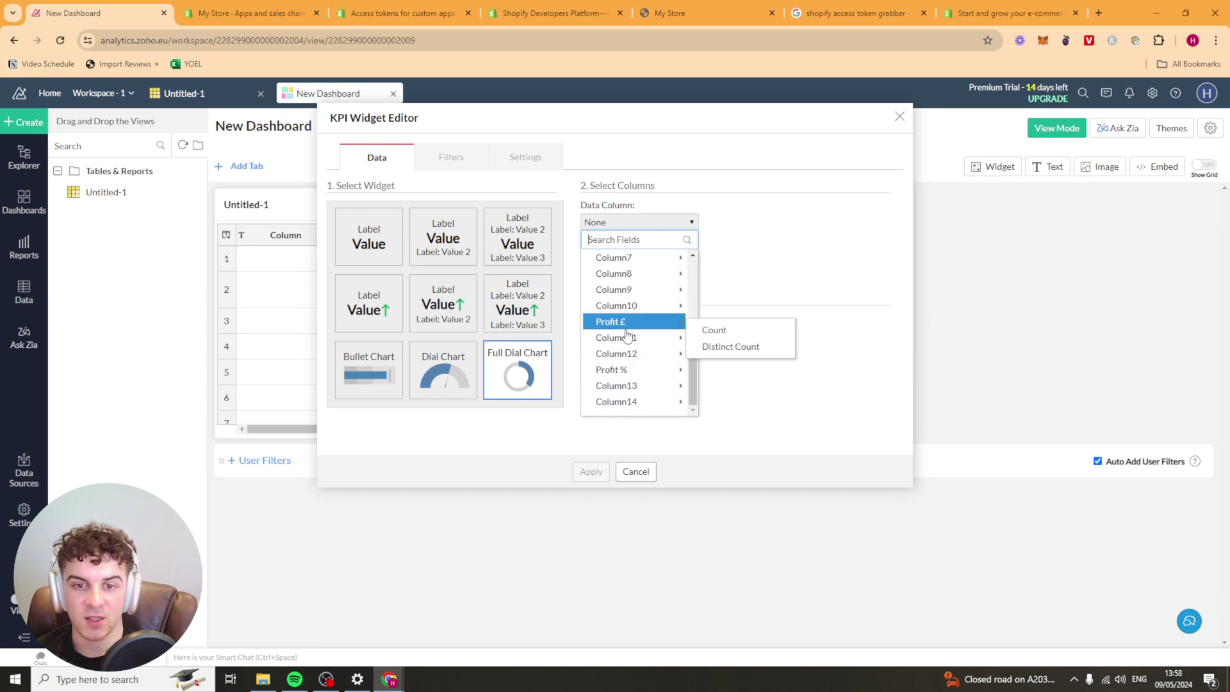
scroll(629, 339, up, 2)
mouse_move(661, 361)
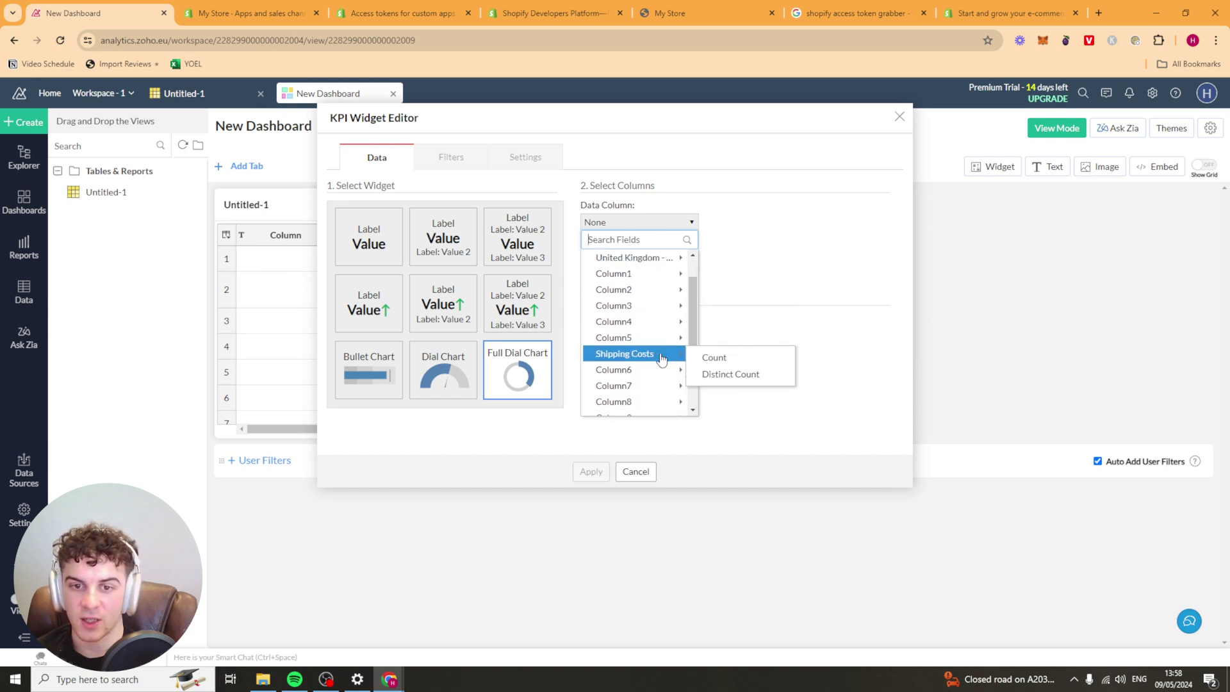
click(711, 357)
click(643, 263)
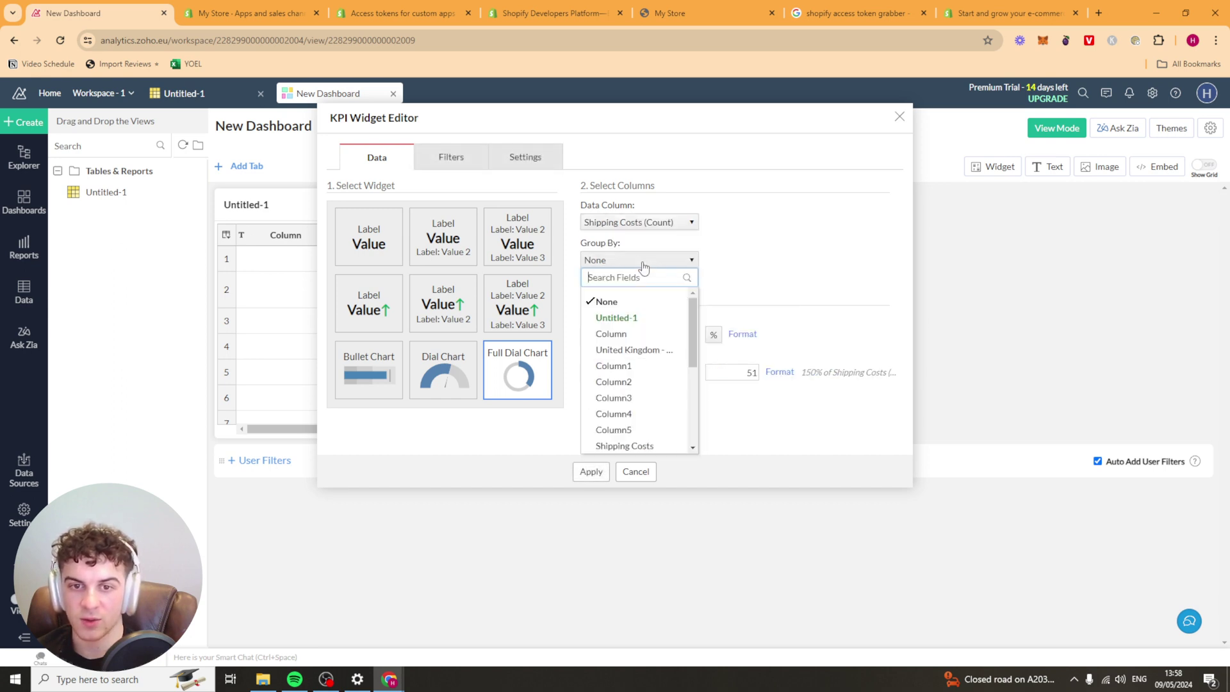
click(752, 219)
click(590, 471)
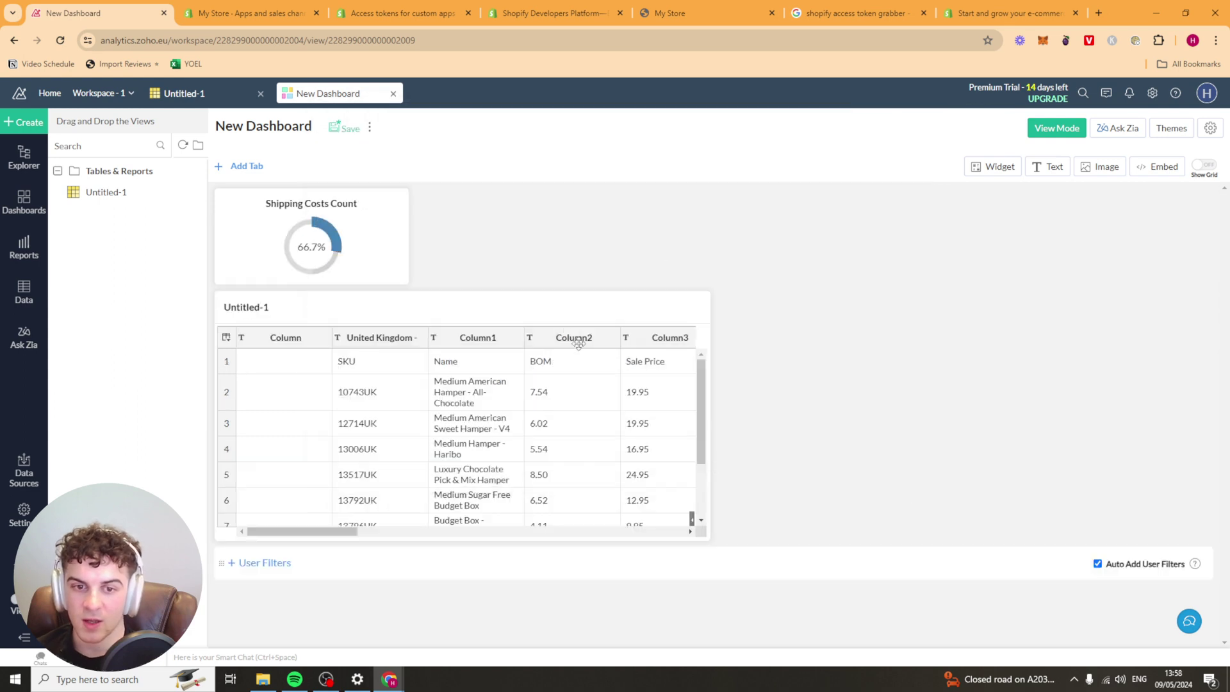
drag(339, 202, 750, 203)
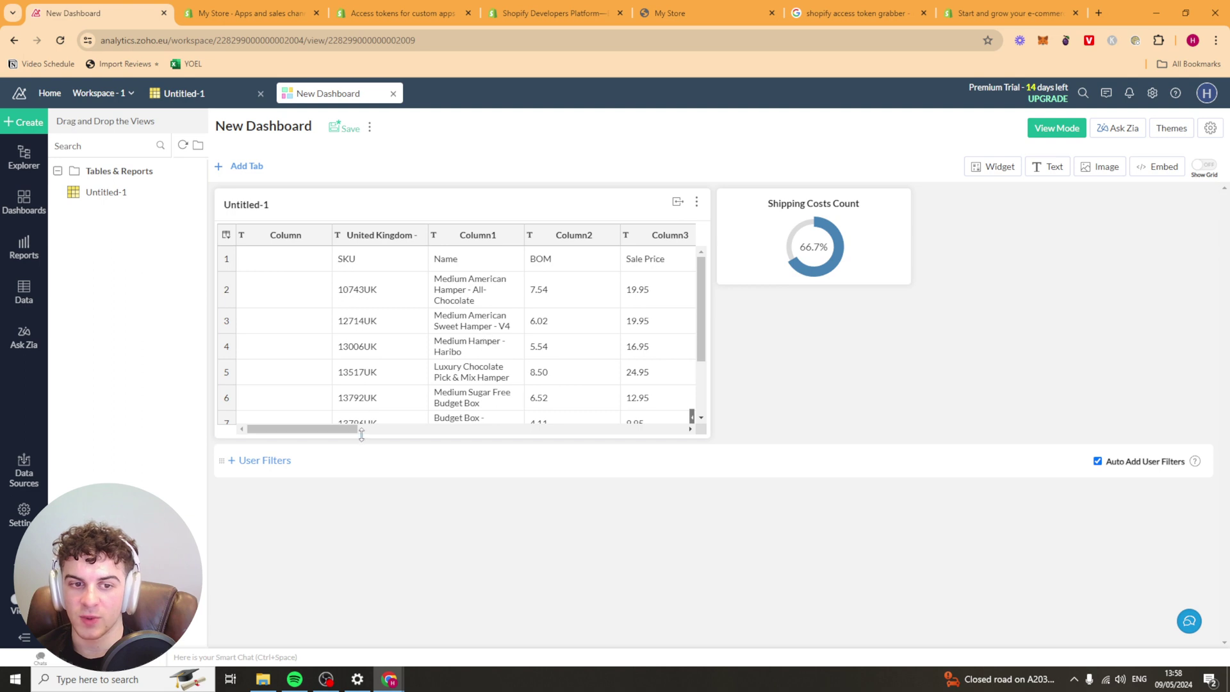
mouse_move(274, 434)
mouse_down()
mouse_move(375, 433)
mouse_move(266, 431)
mouse_move(286, 427)
mouse_up()
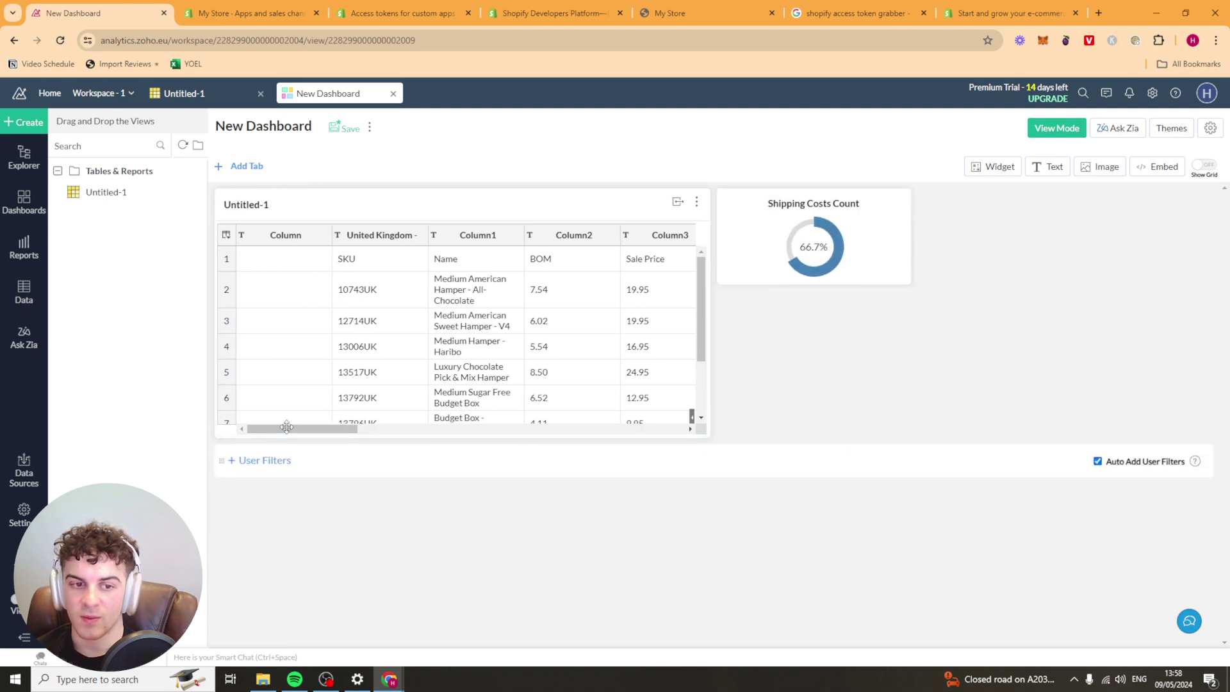
- Insert an empty text block and an empty image block at the top of the dashboard
click(1051, 166)
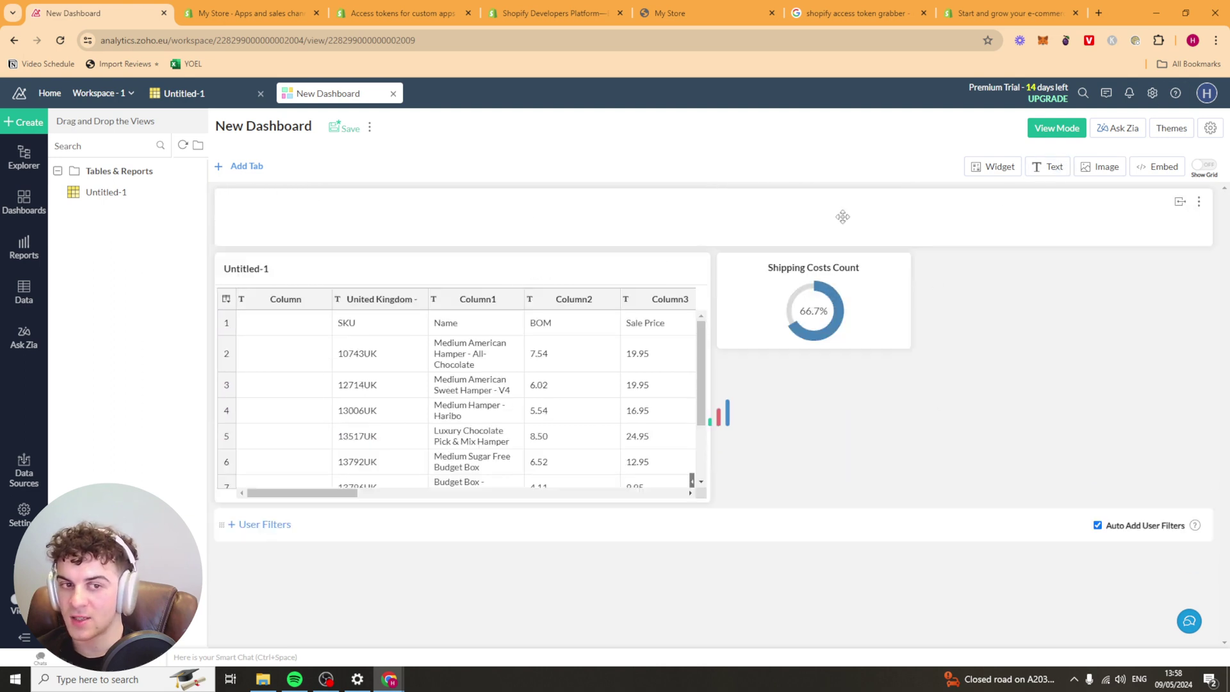
click(441, 225)
click(1099, 171)
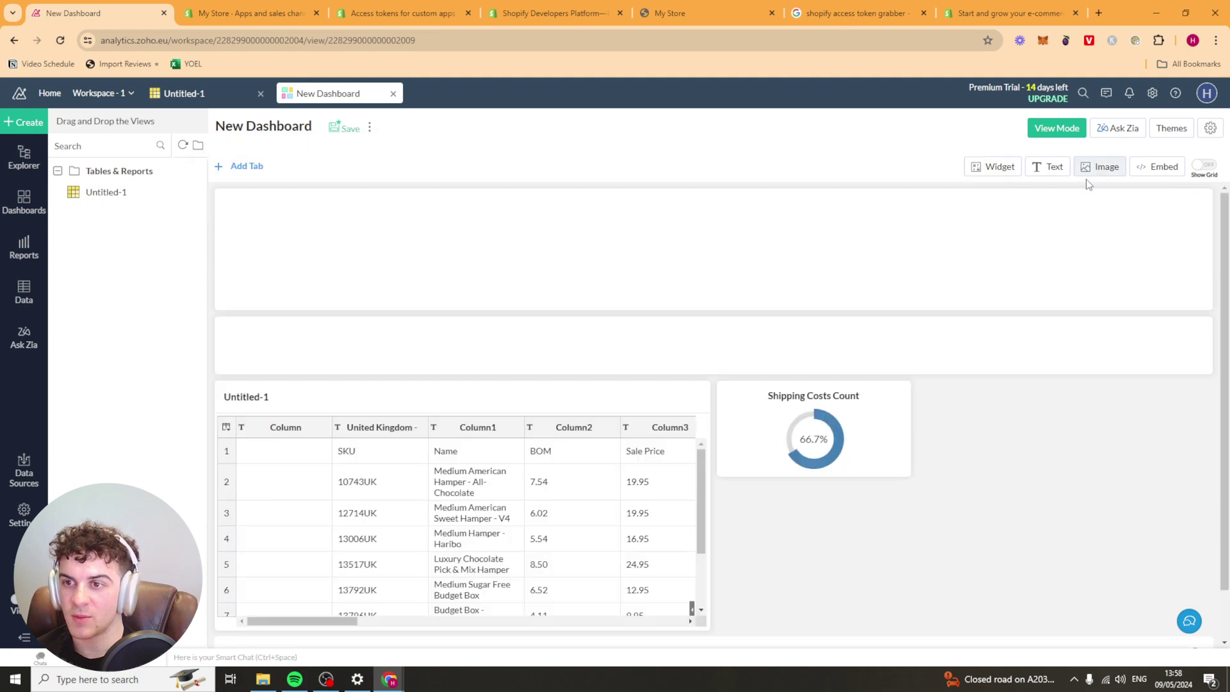
click(716, 243)
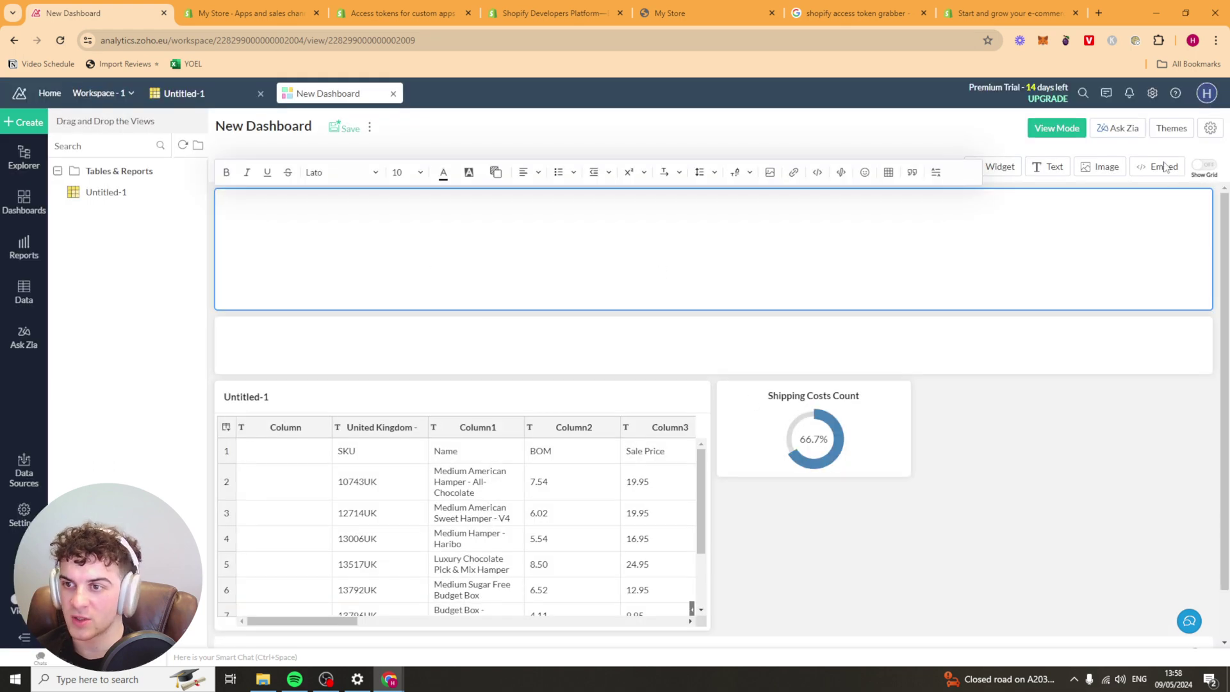
click(992, 428)
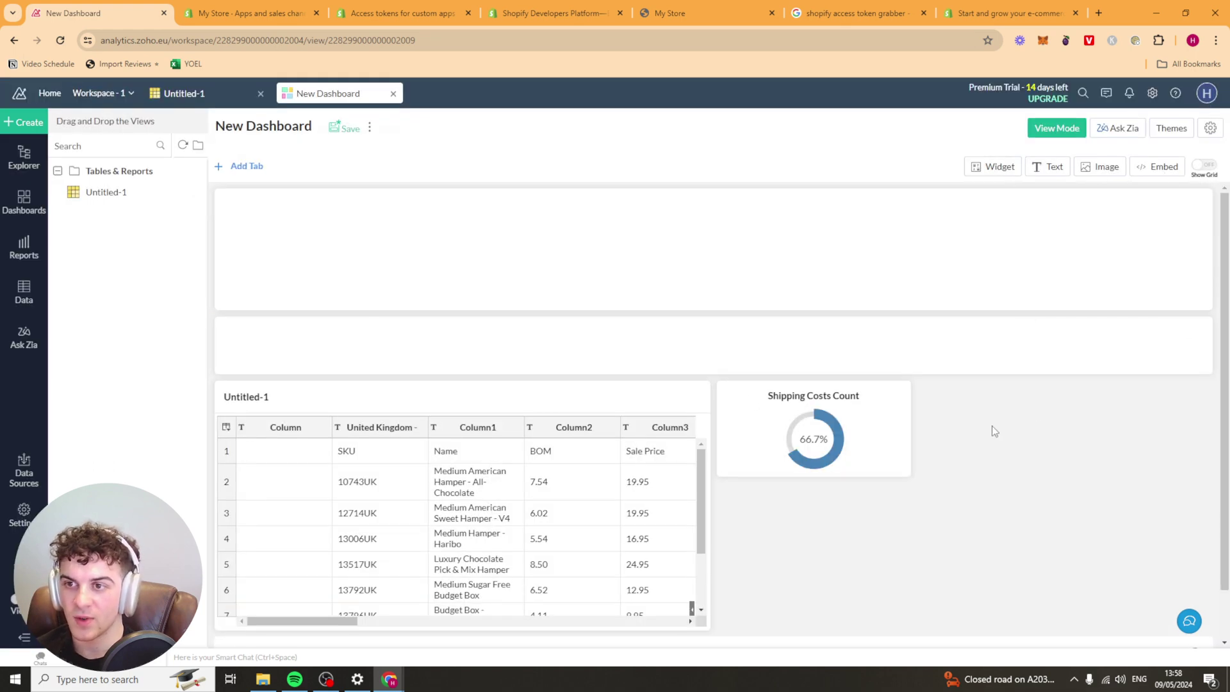
- Open and close Ask Zia and the Embed Editor without adding any content
click(1117, 128)
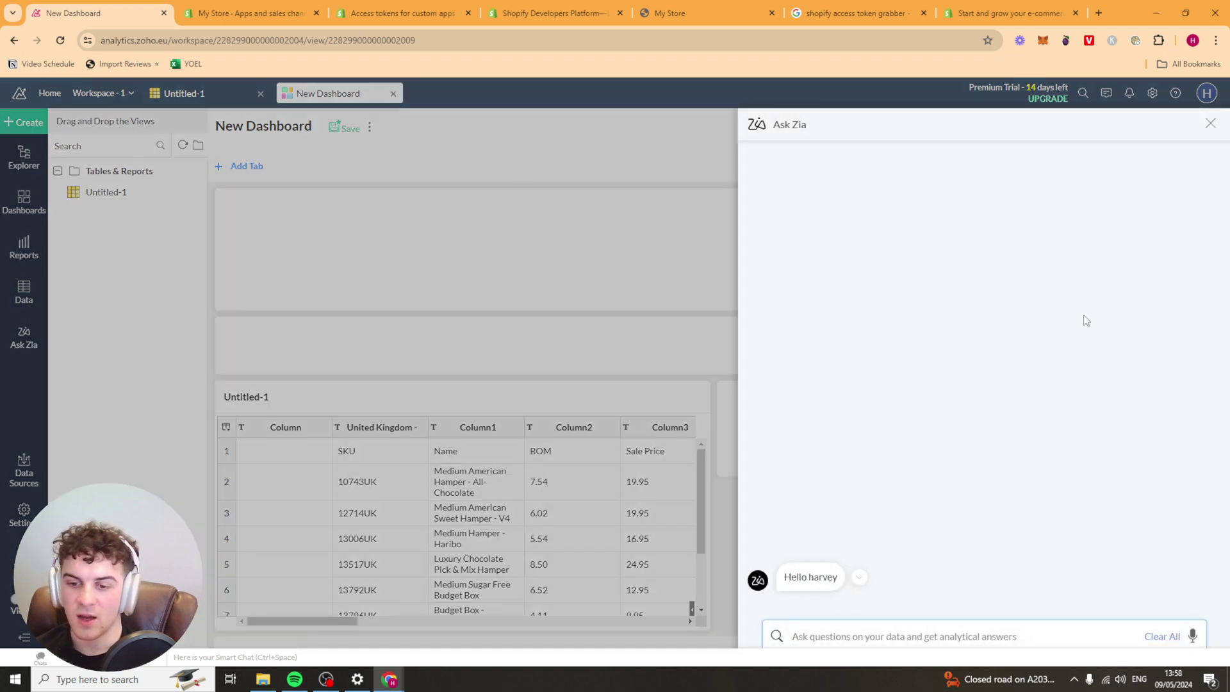
click(1208, 125)
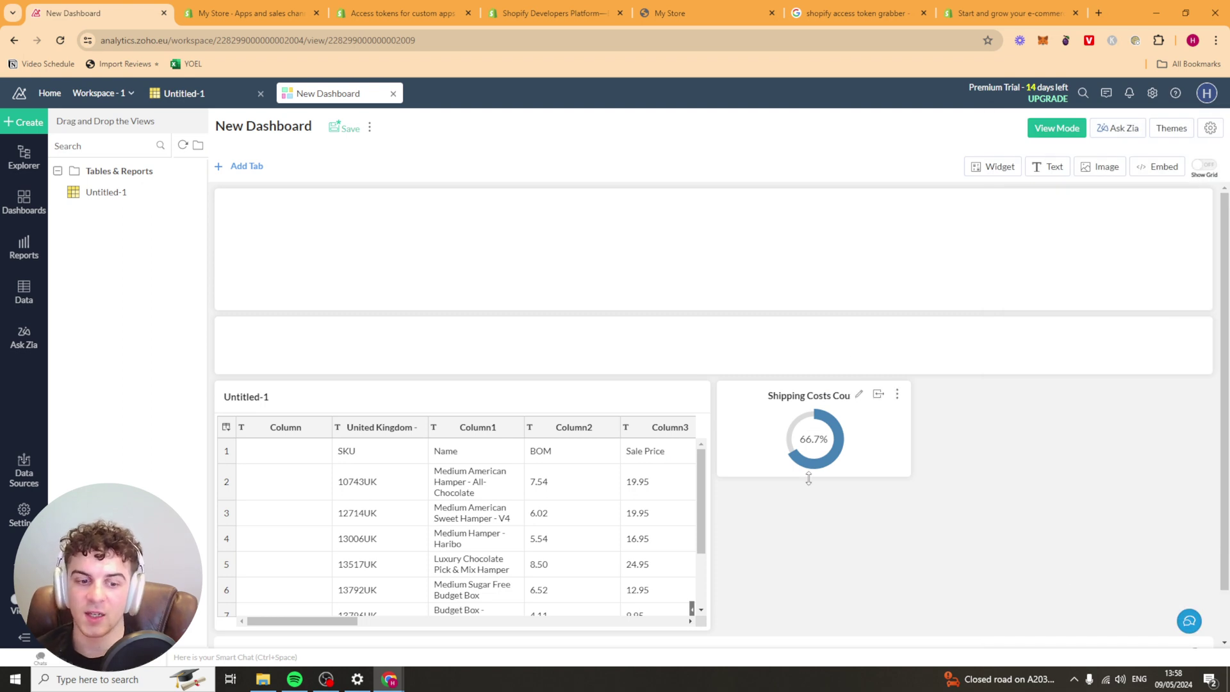
click(1166, 167)
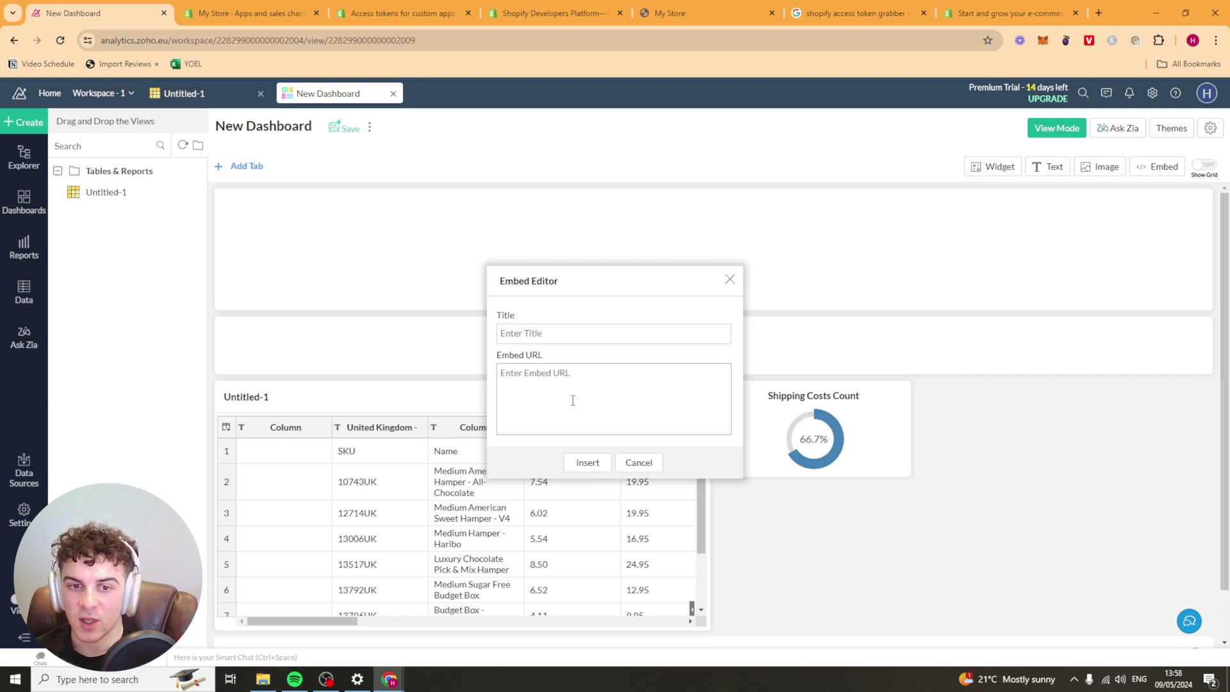
click(609, 384)
click(730, 279)
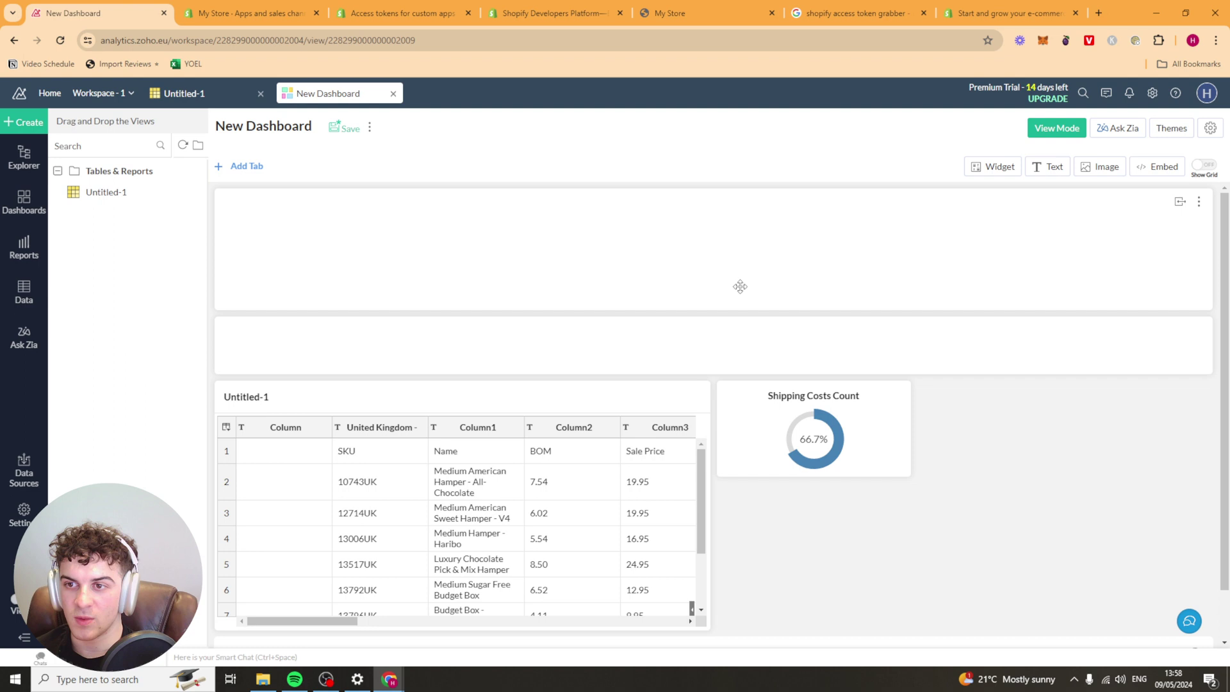
scroll(1140, 428, down, 1)
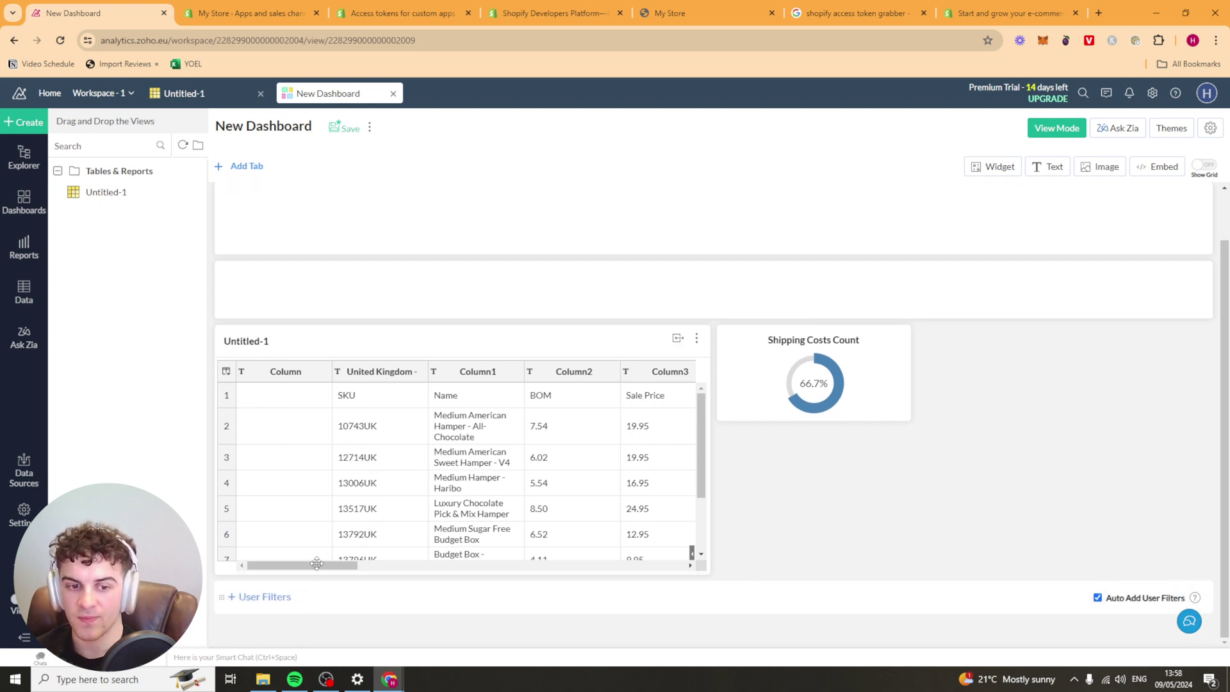
scroll(867, 504, up, 1)
scroll(902, 287, down, 1)
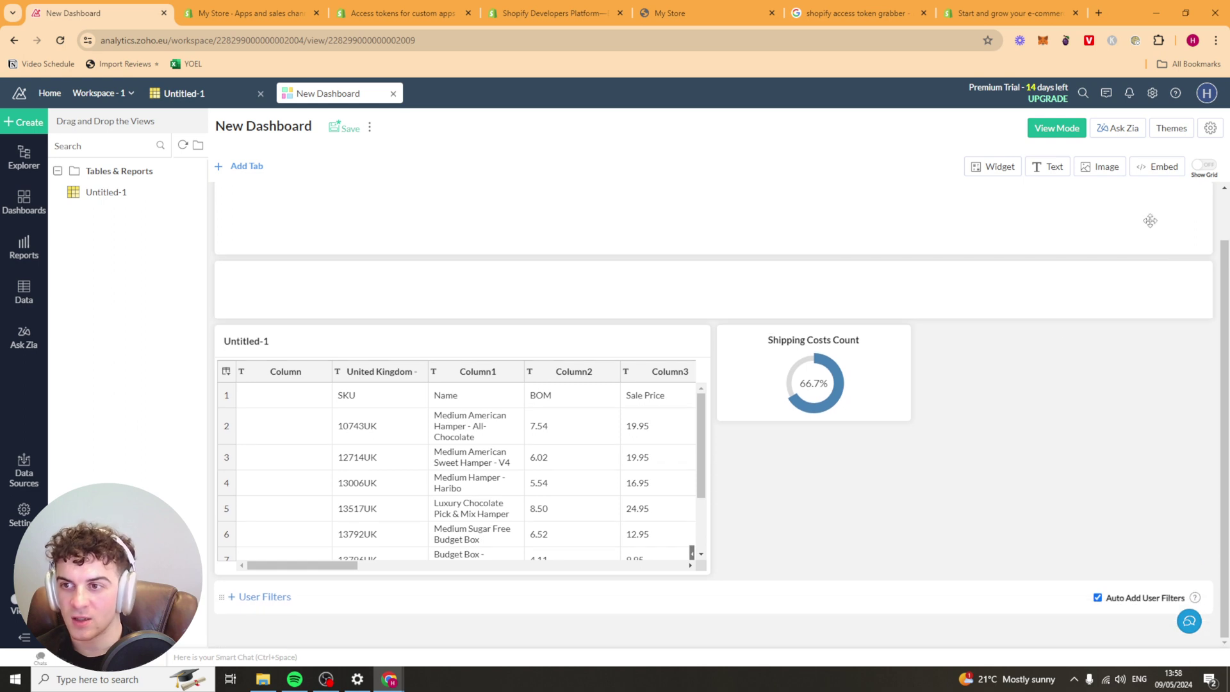
- Style the dashboard with the Border Theme layout and the dark teal colour preset
click(1172, 129)
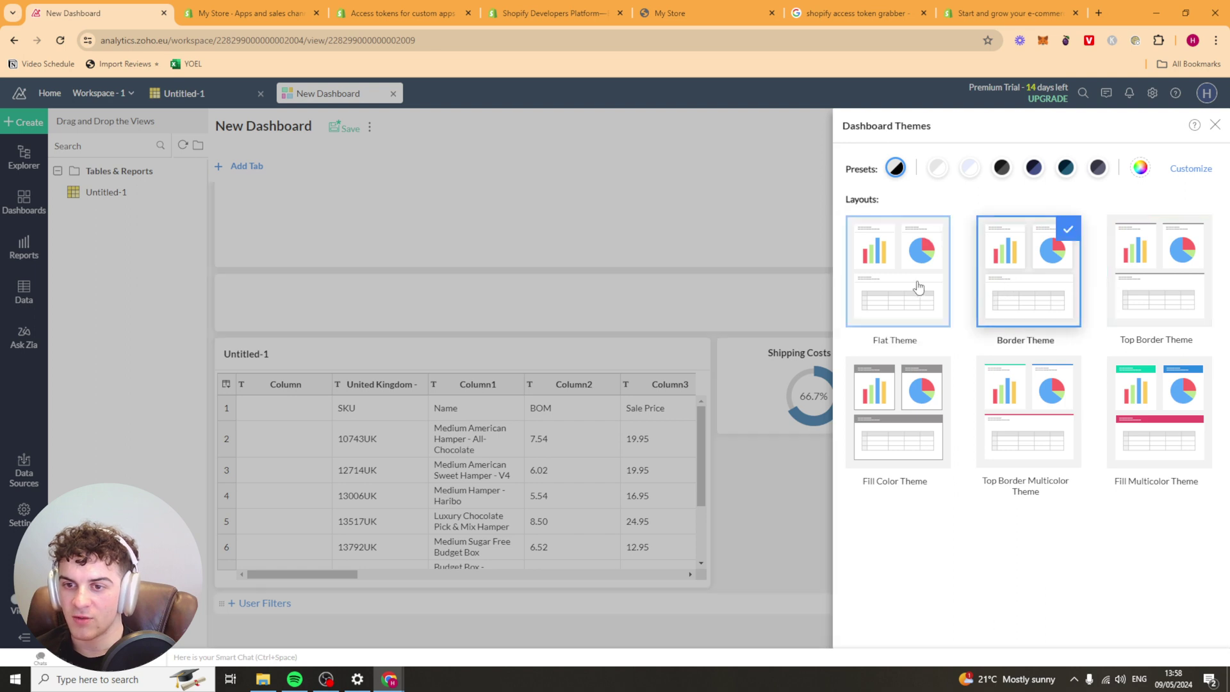
click(1134, 276)
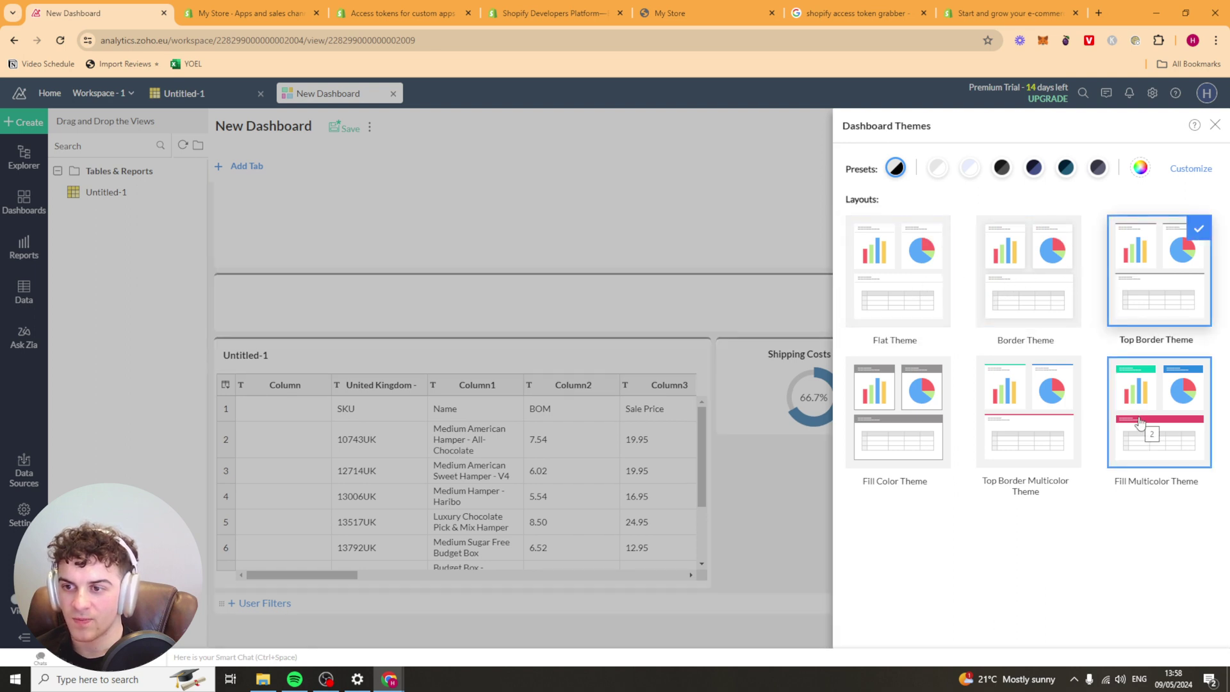
click(897, 410)
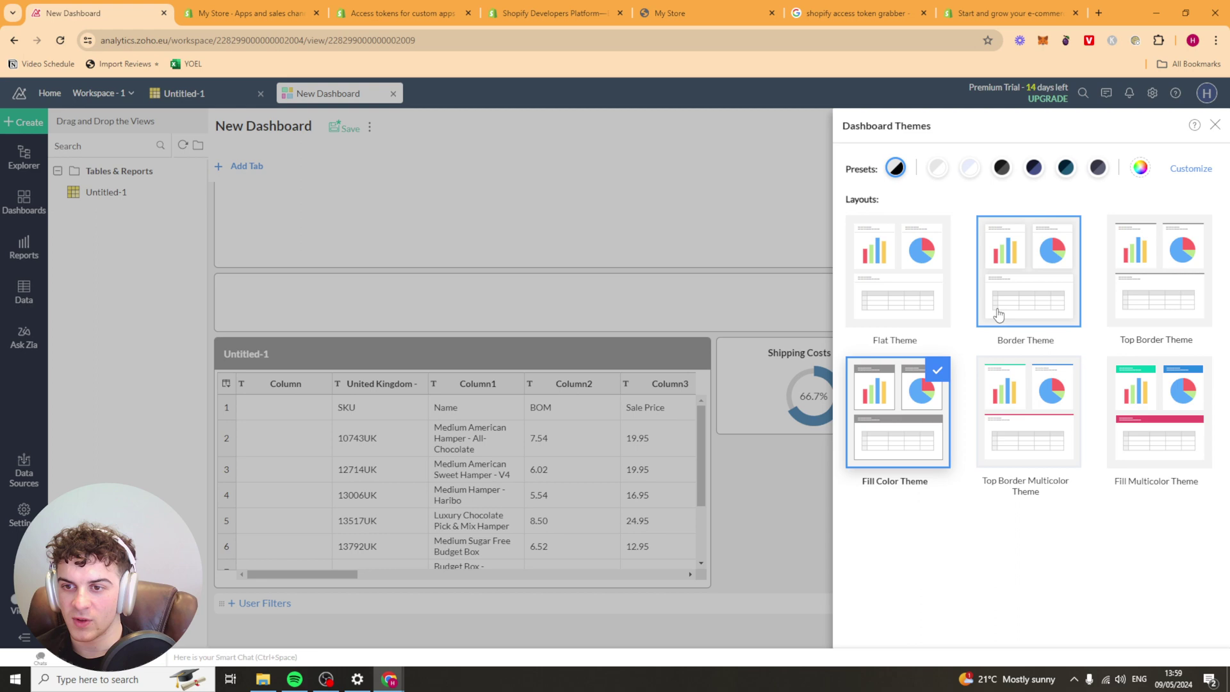
click(997, 314)
click(1002, 167)
click(1034, 167)
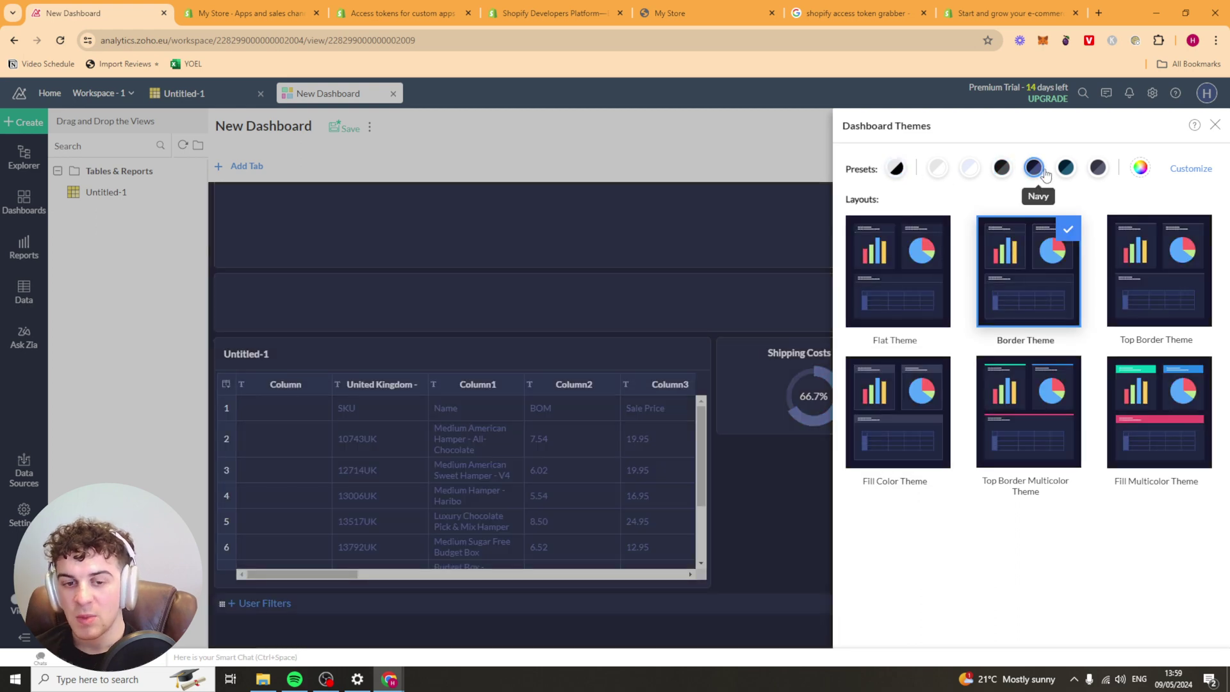
click(937, 168)
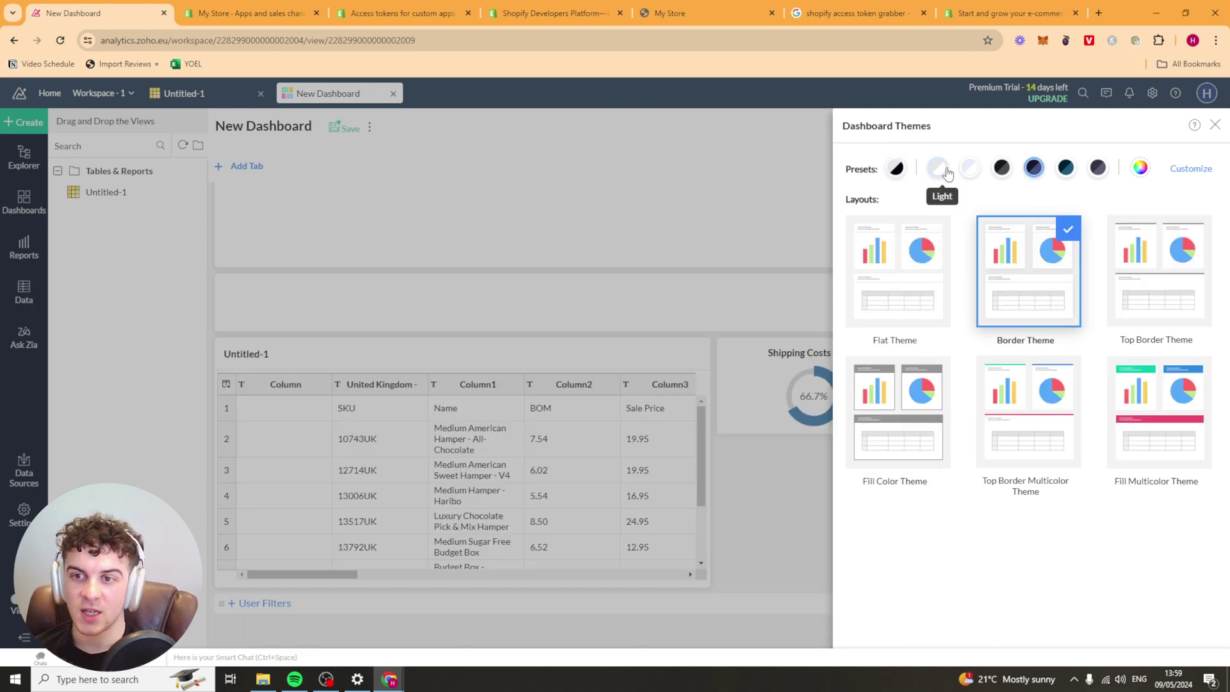
click(1065, 168)
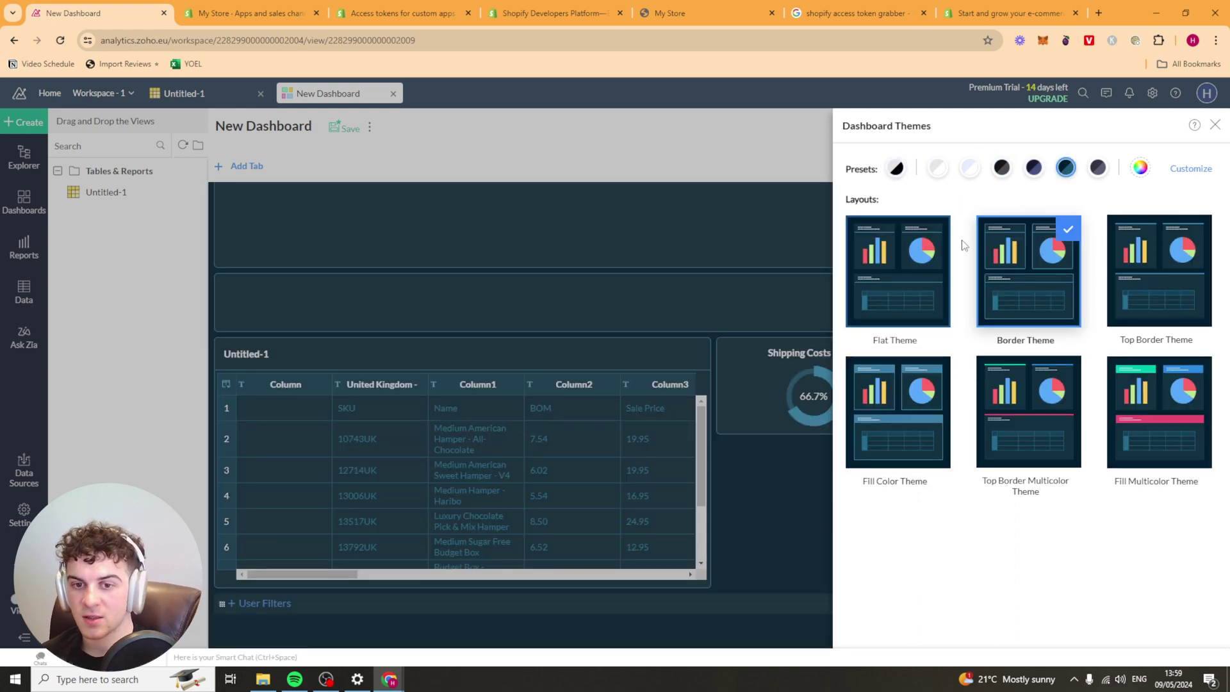
click(1215, 126)
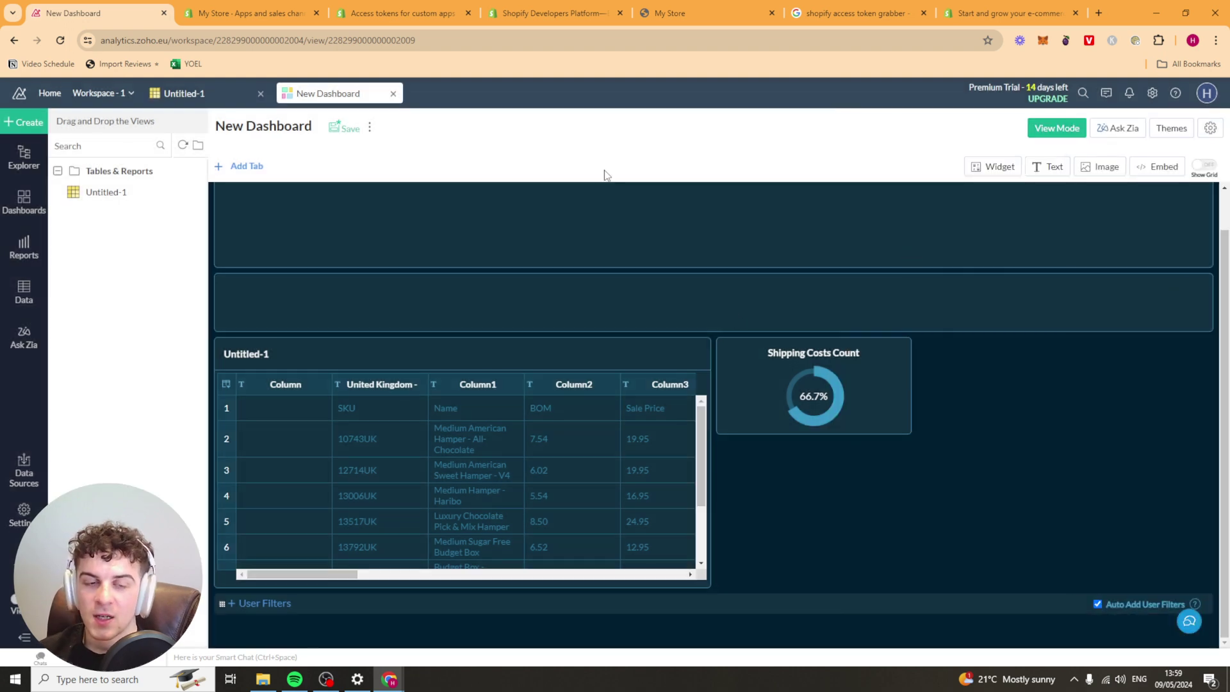
- Preview the dashboard in View Mode, return to Edit Design, then open the empty Reports list
click(1056, 128)
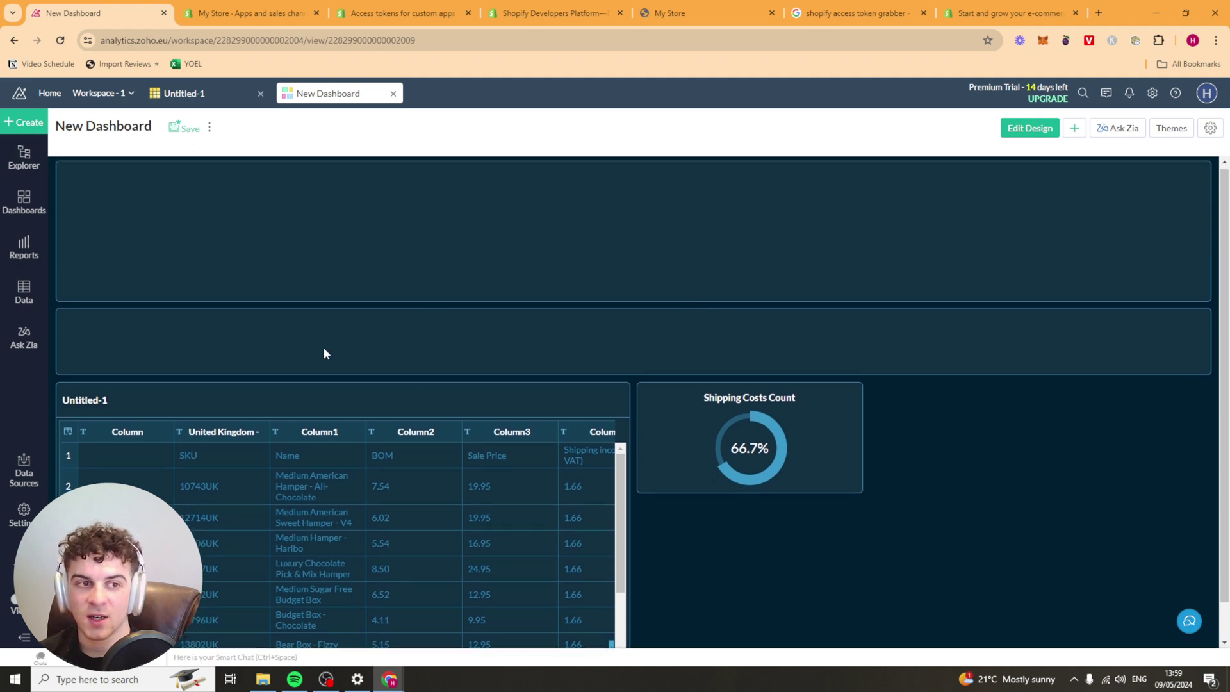
click(1050, 131)
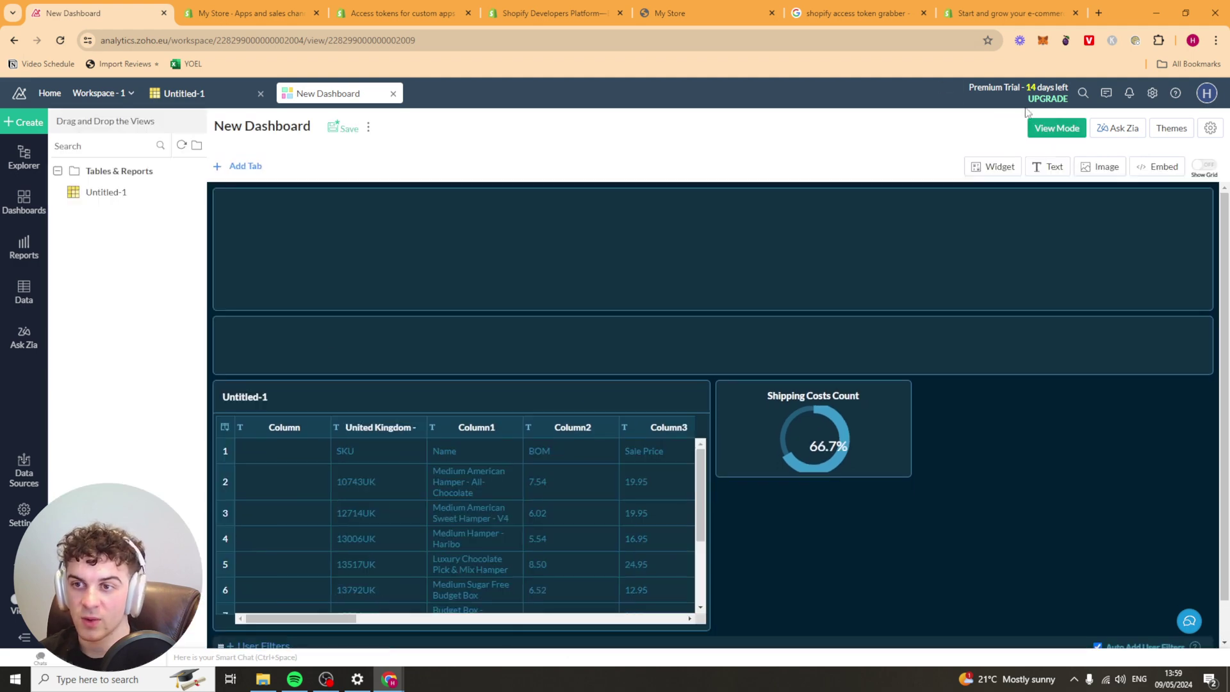
click(1209, 128)
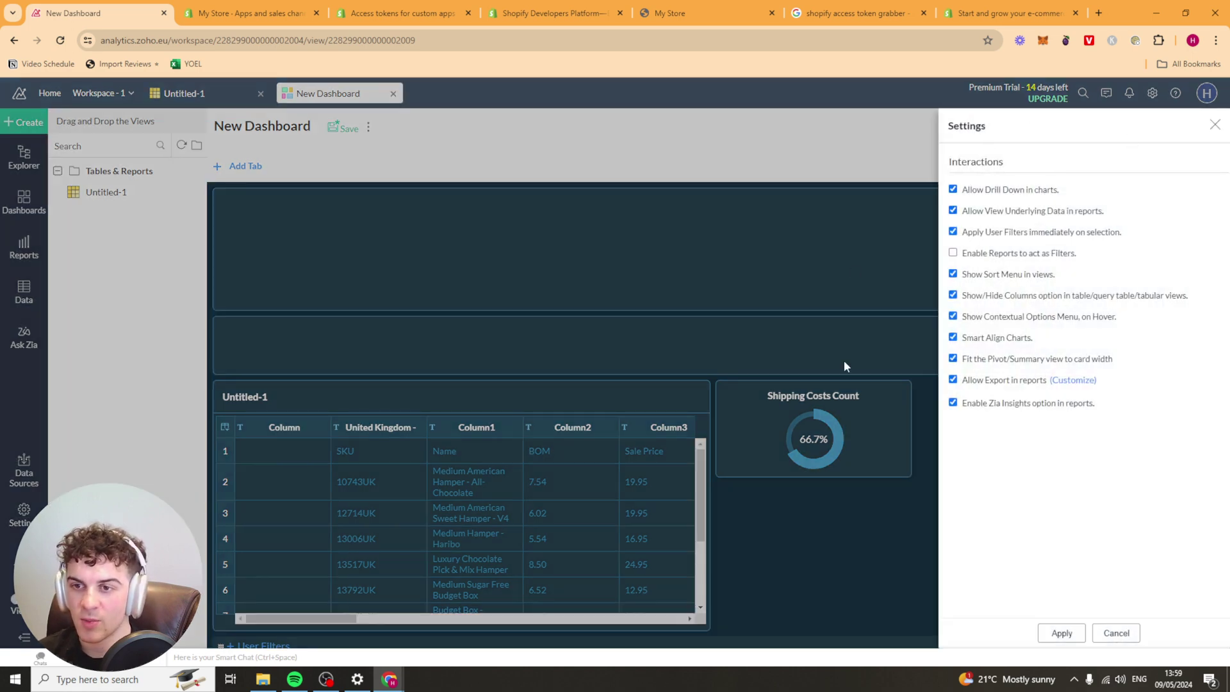
click(1214, 126)
click(22, 256)
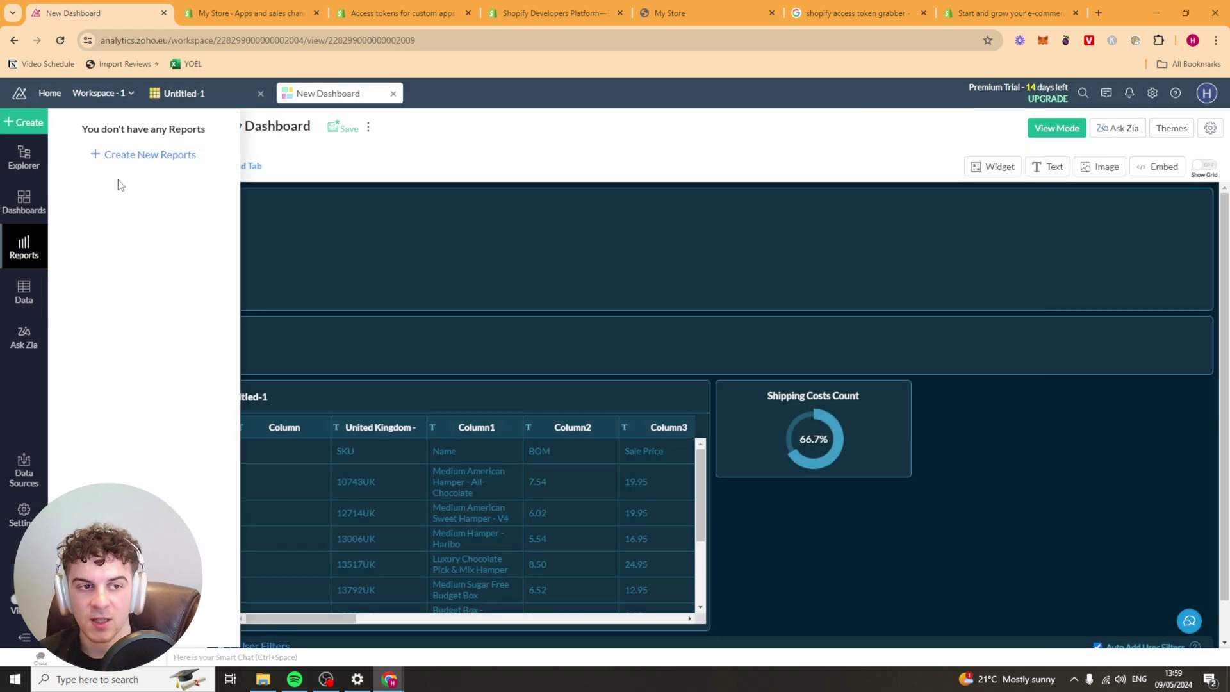
- Create a new Chart View report and finish its introductory tour
click(134, 155)
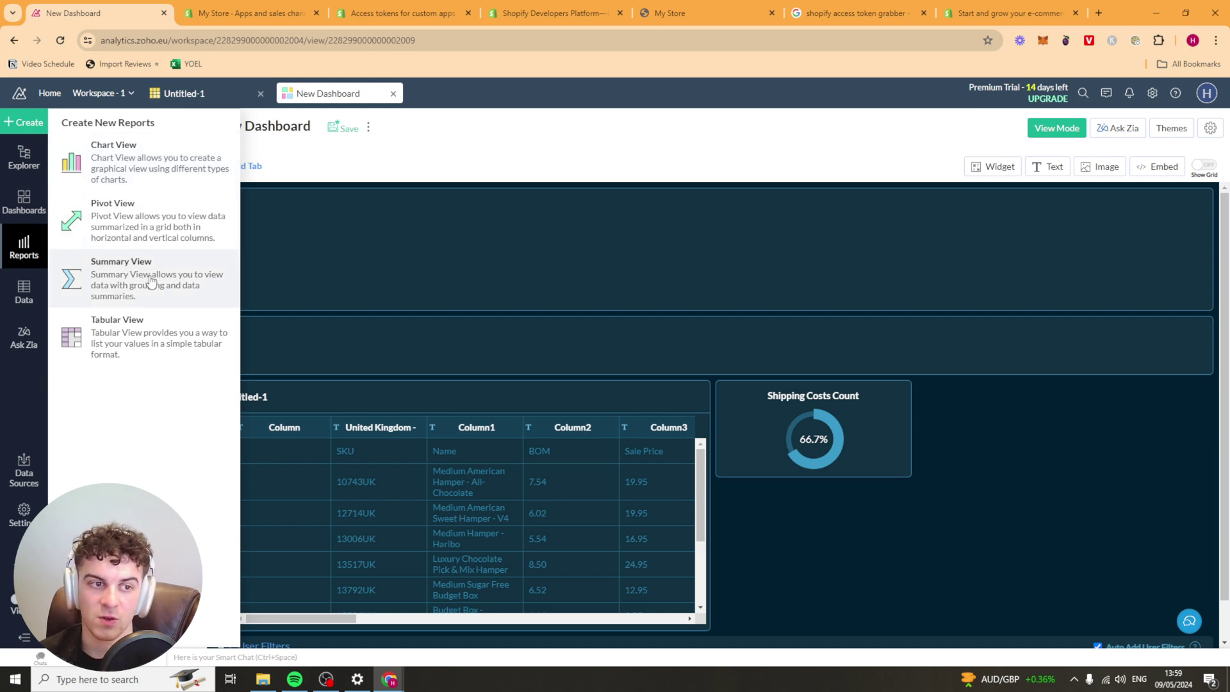
click(141, 162)
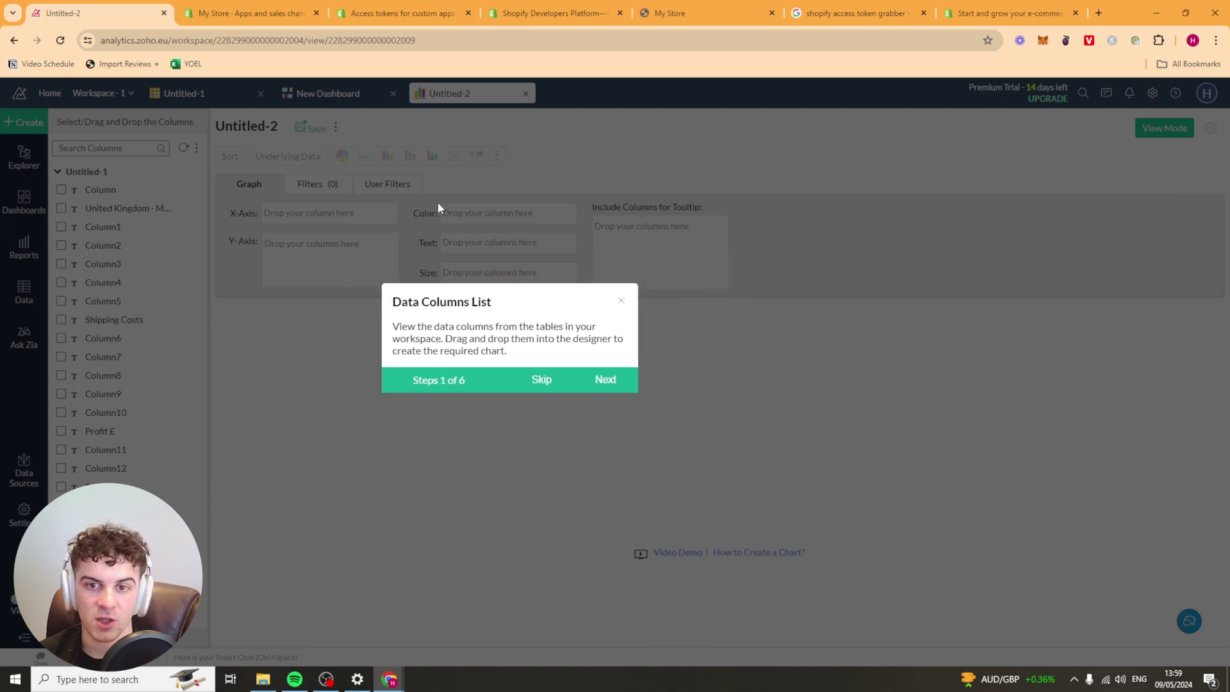
click(438, 422)
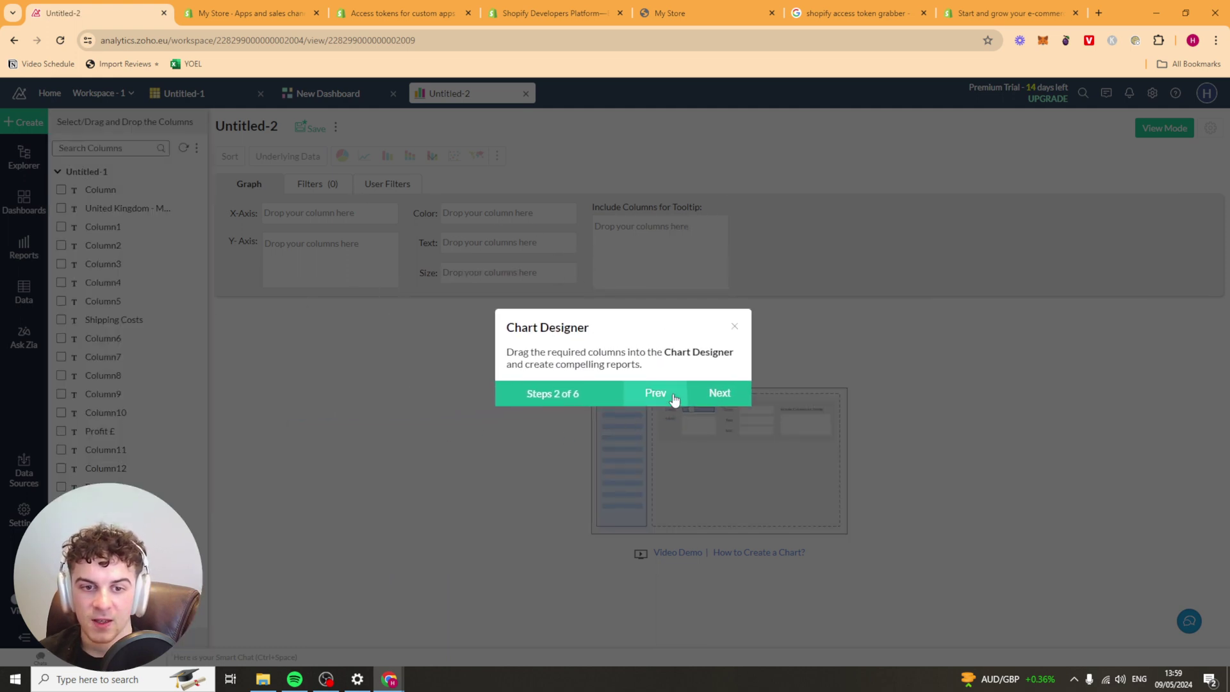
click(822, 385)
click(419, 283)
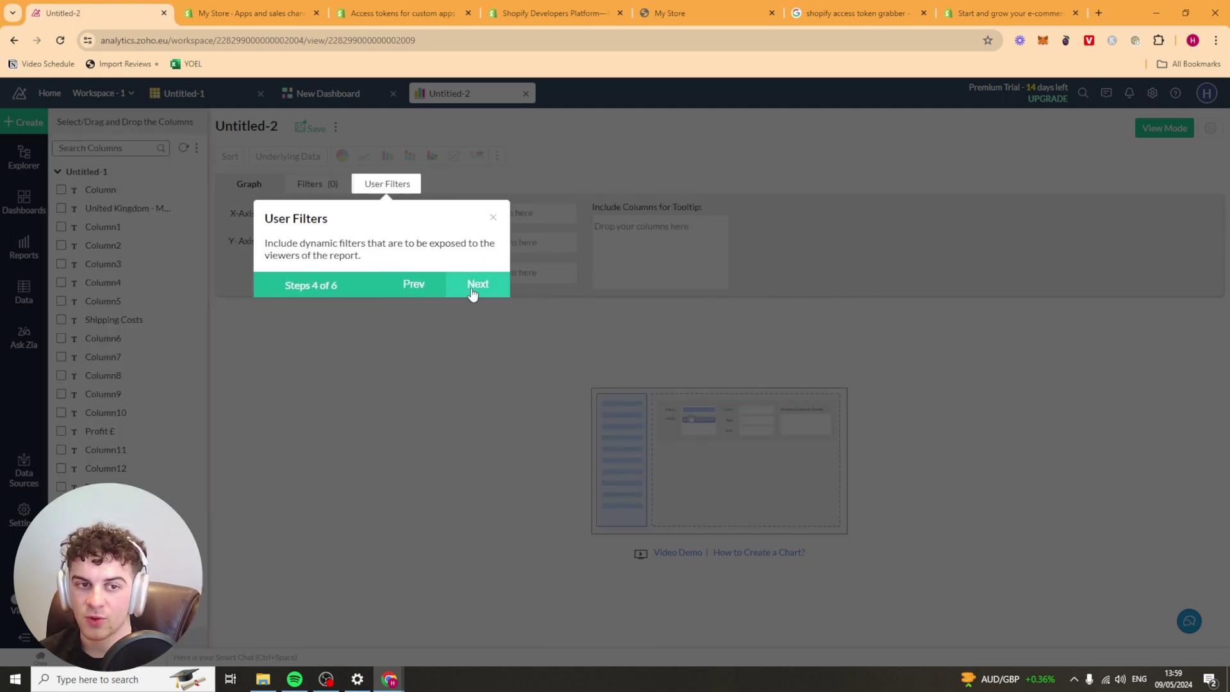
click(472, 284)
click(446, 278)
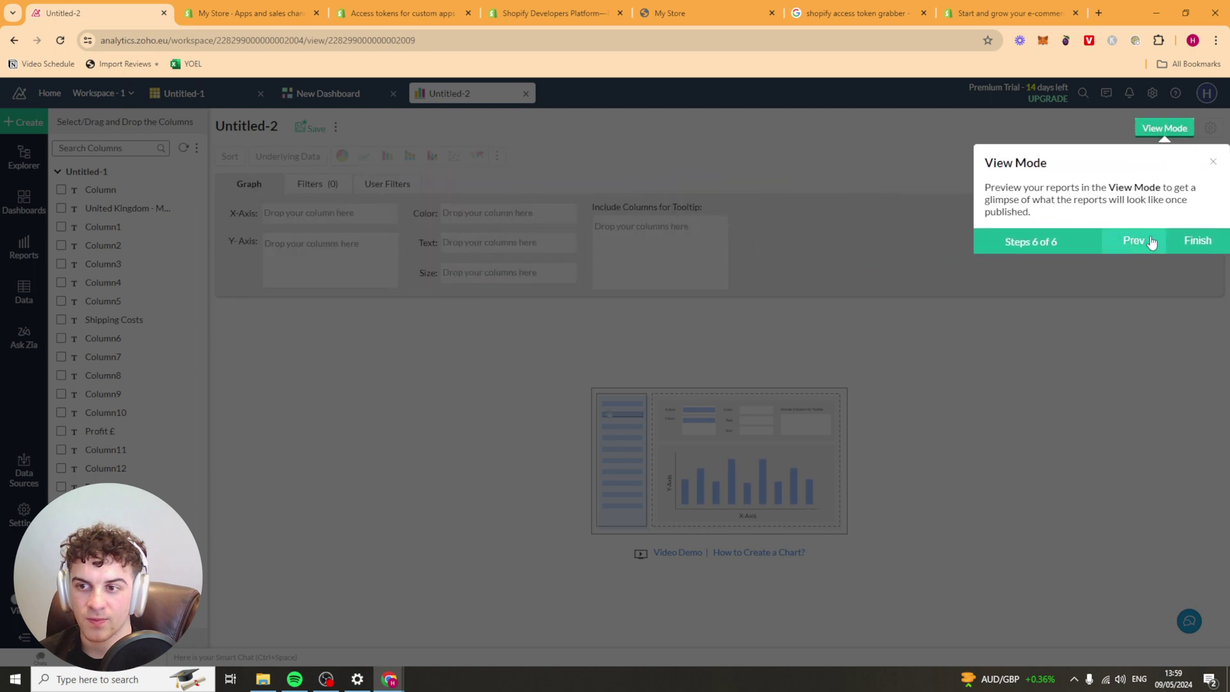
click(1197, 242)
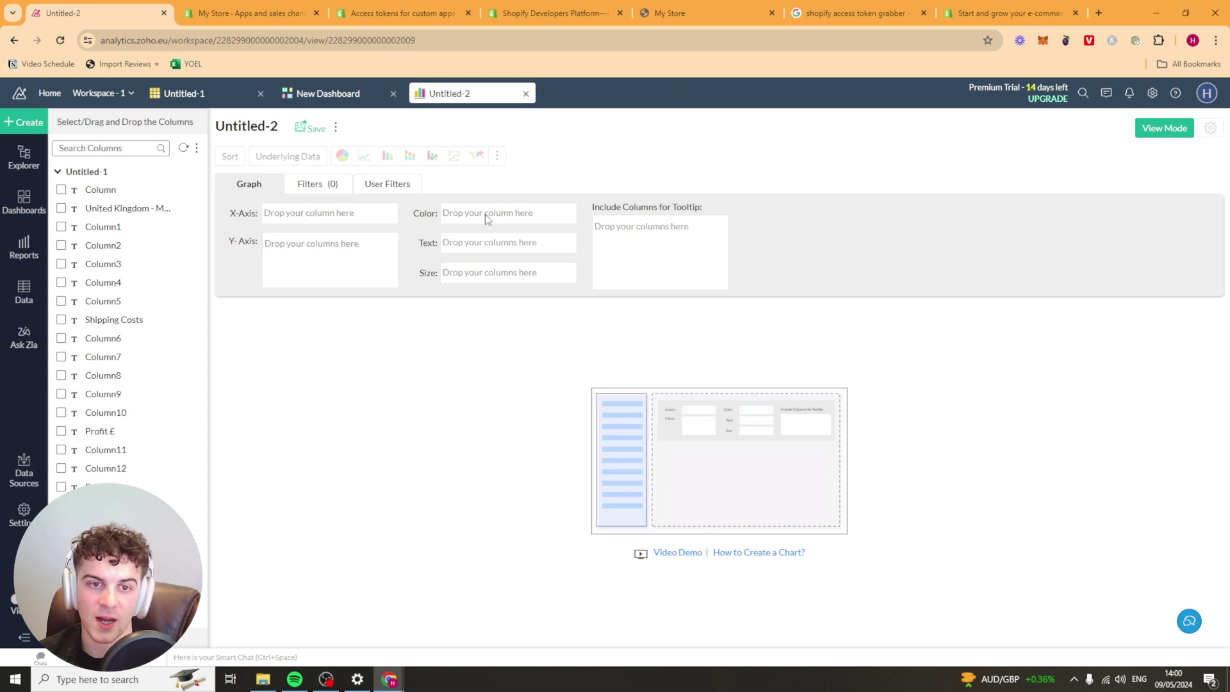
- Tick Column, Column1, Column2, Column3, Shipping Costs and Profit £ to add them to the chart
click(311, 187)
click(253, 184)
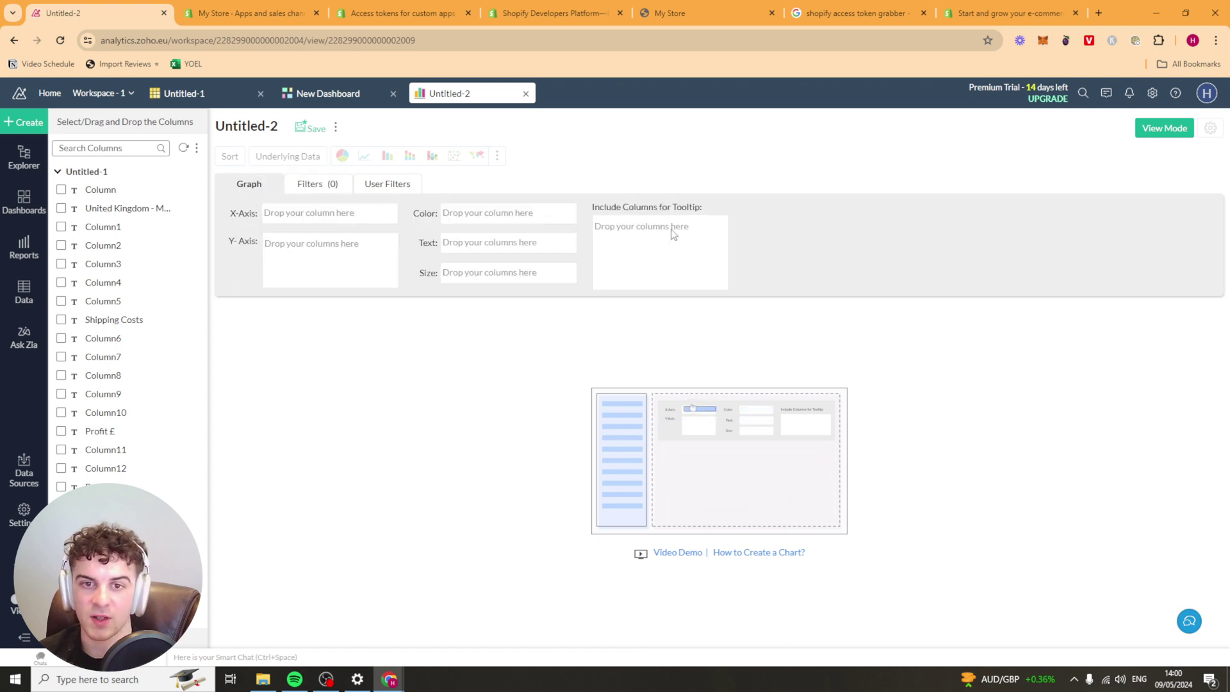
click(60, 190)
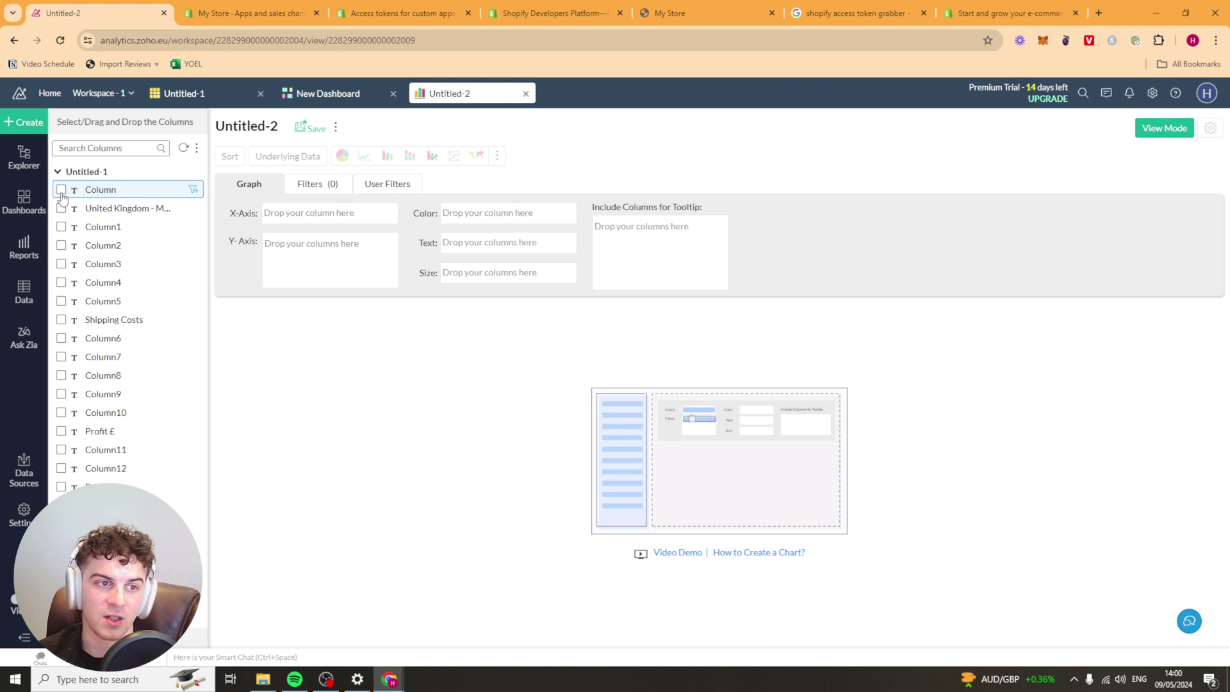
click(61, 226)
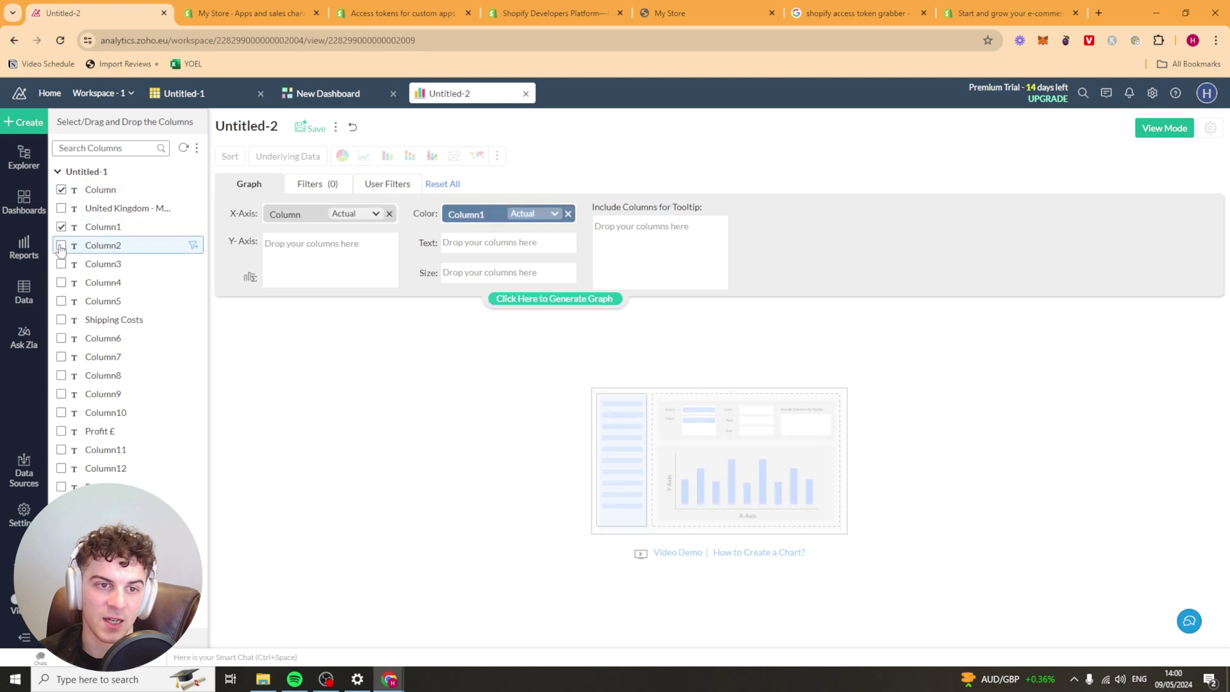
click(60, 247)
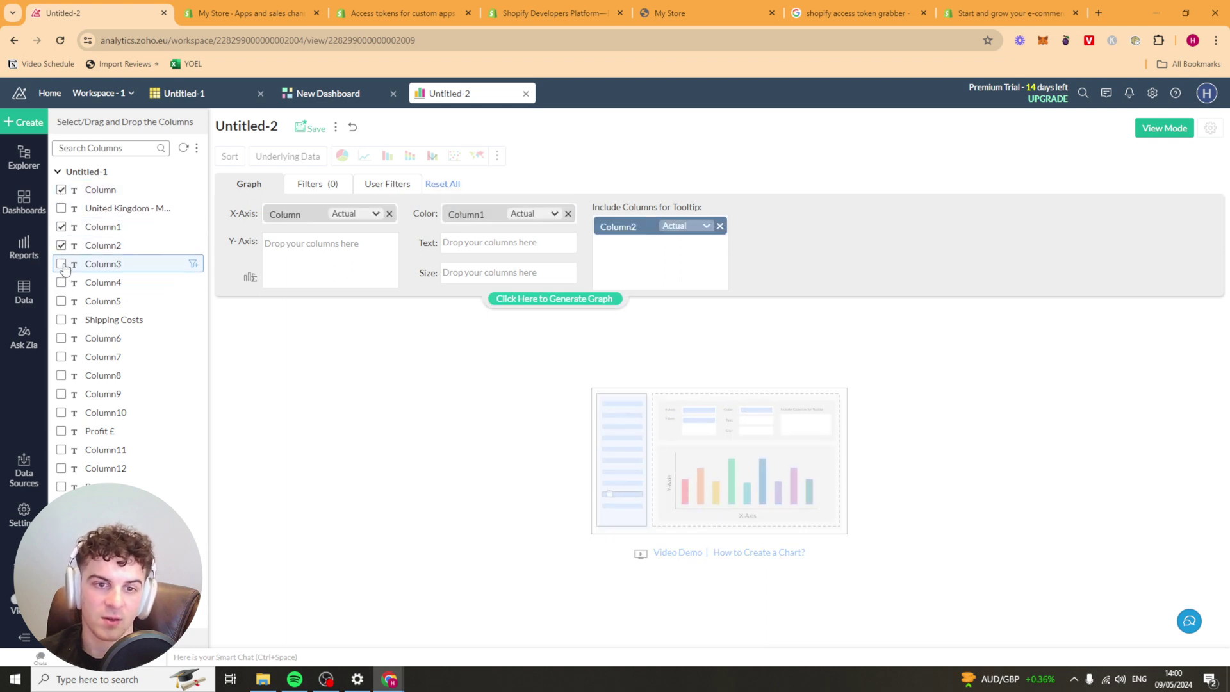
click(61, 264)
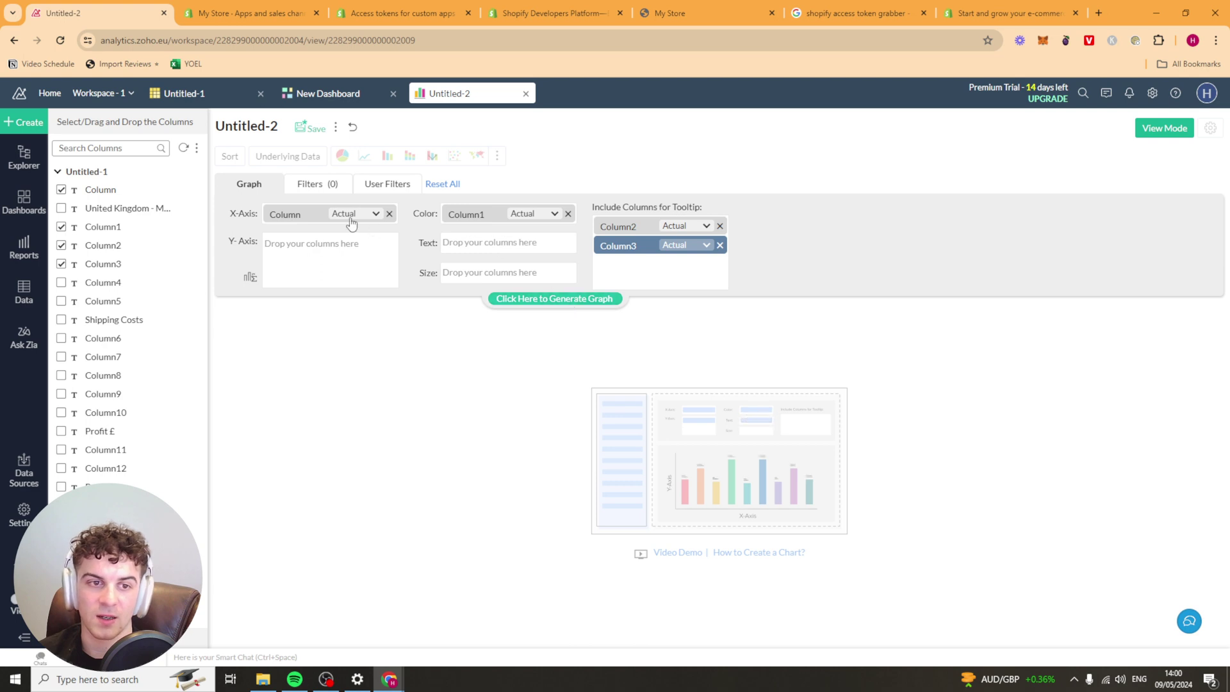
click(61, 320)
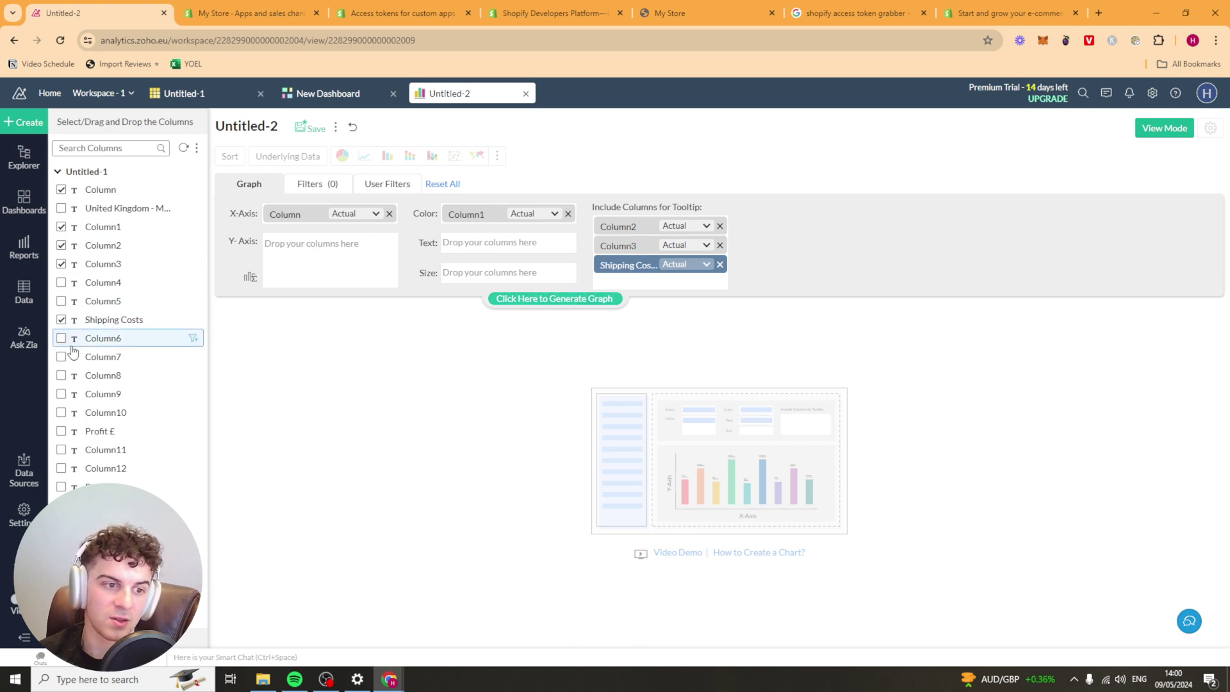
click(61, 431)
- Remove Column through Column3, and place Shipping Costs on the X-axis with Profit £ on the Y-axis
click(61, 264)
click(62, 246)
click(61, 226)
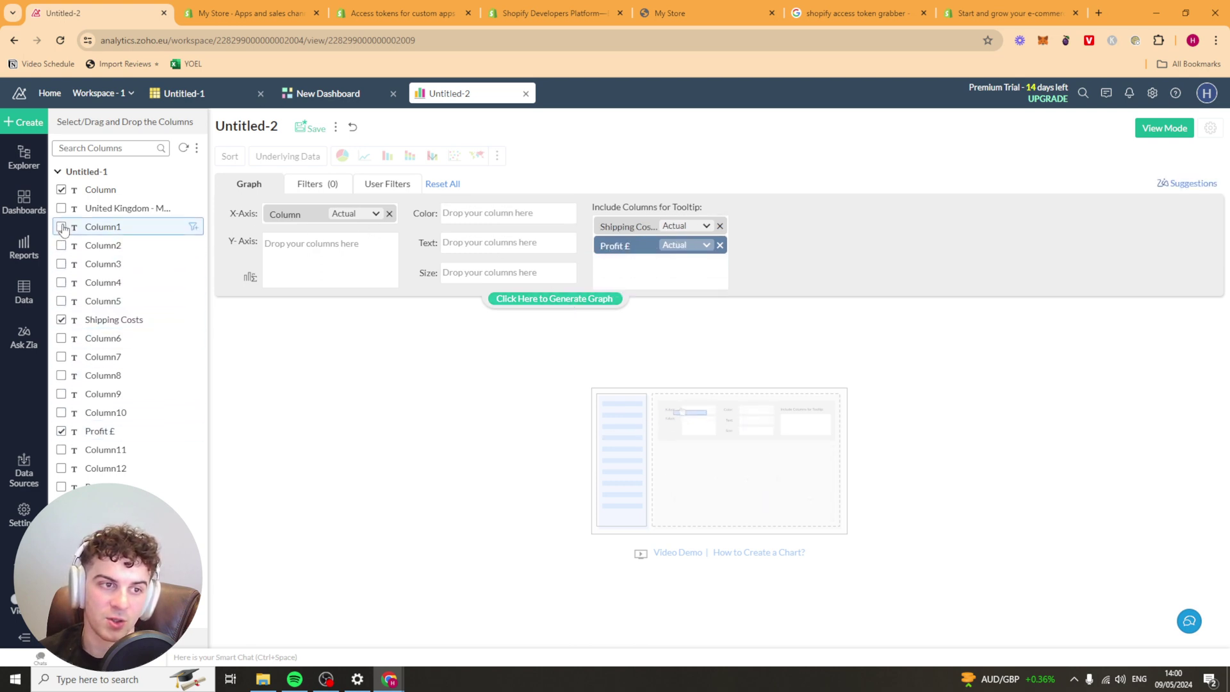
click(61, 190)
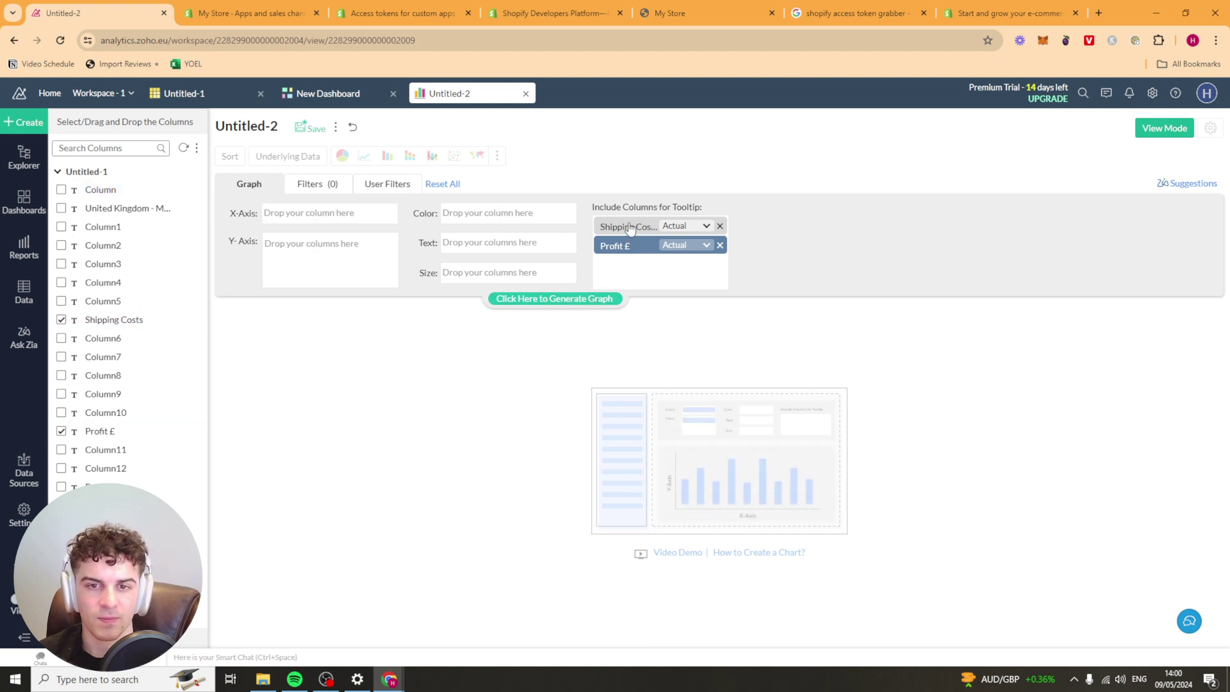
drag(612, 226, 330, 256)
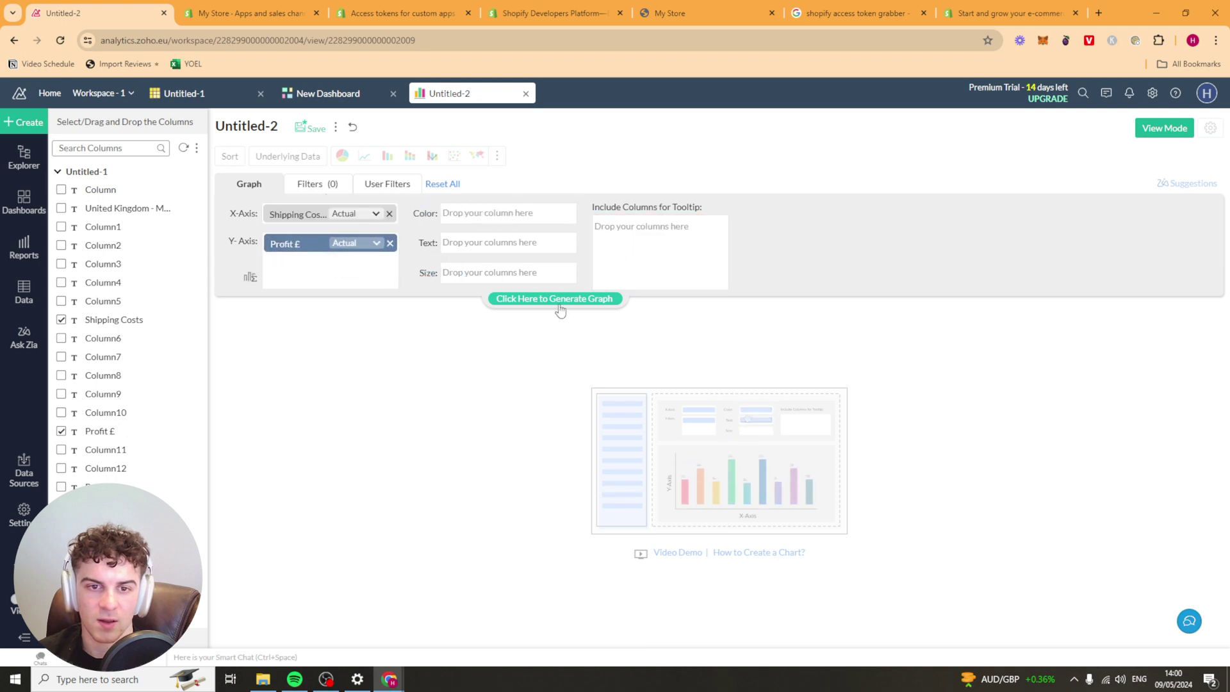
- Generate the Profit £ vs Shipping Costs graph, try a line chart, then return to the scatter chart
click(556, 299)
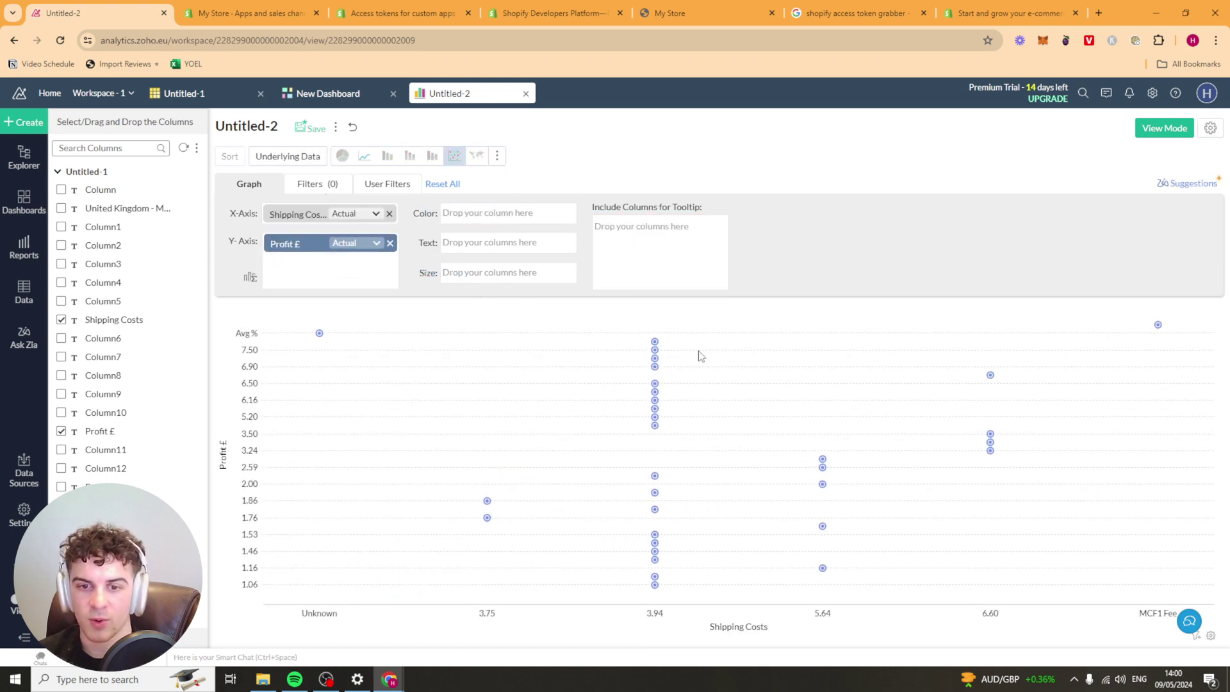
mouse_move(652, 351)
mouse_move(319, 334)
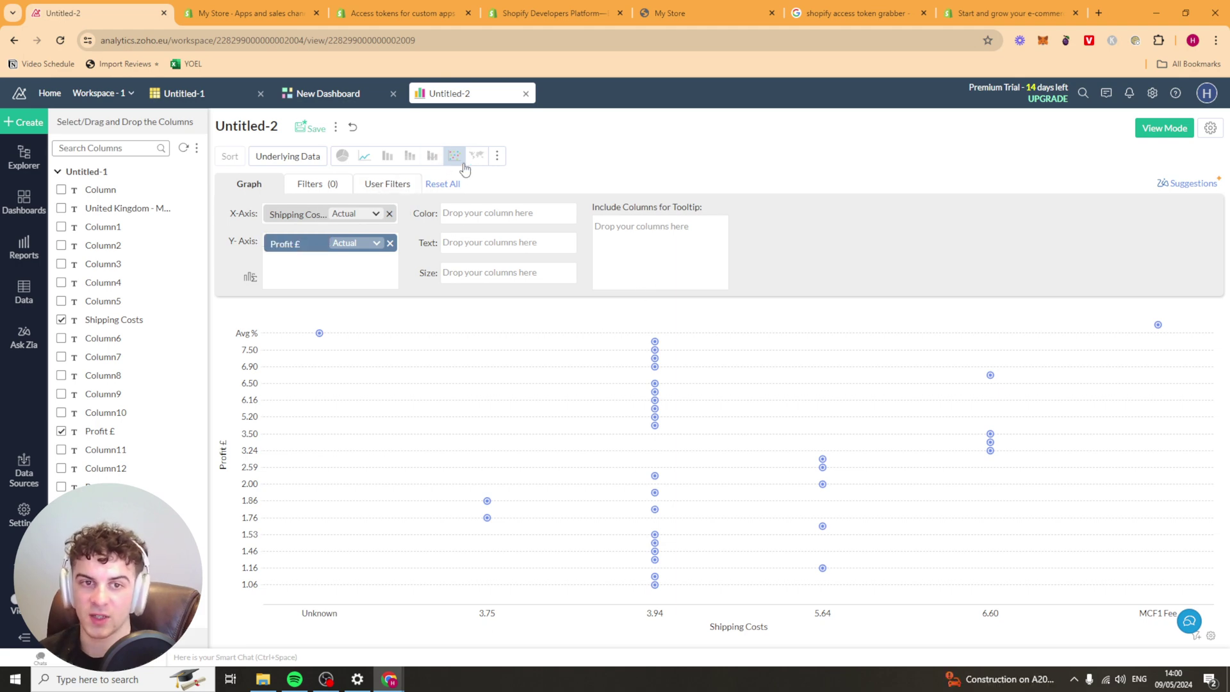
click(364, 155)
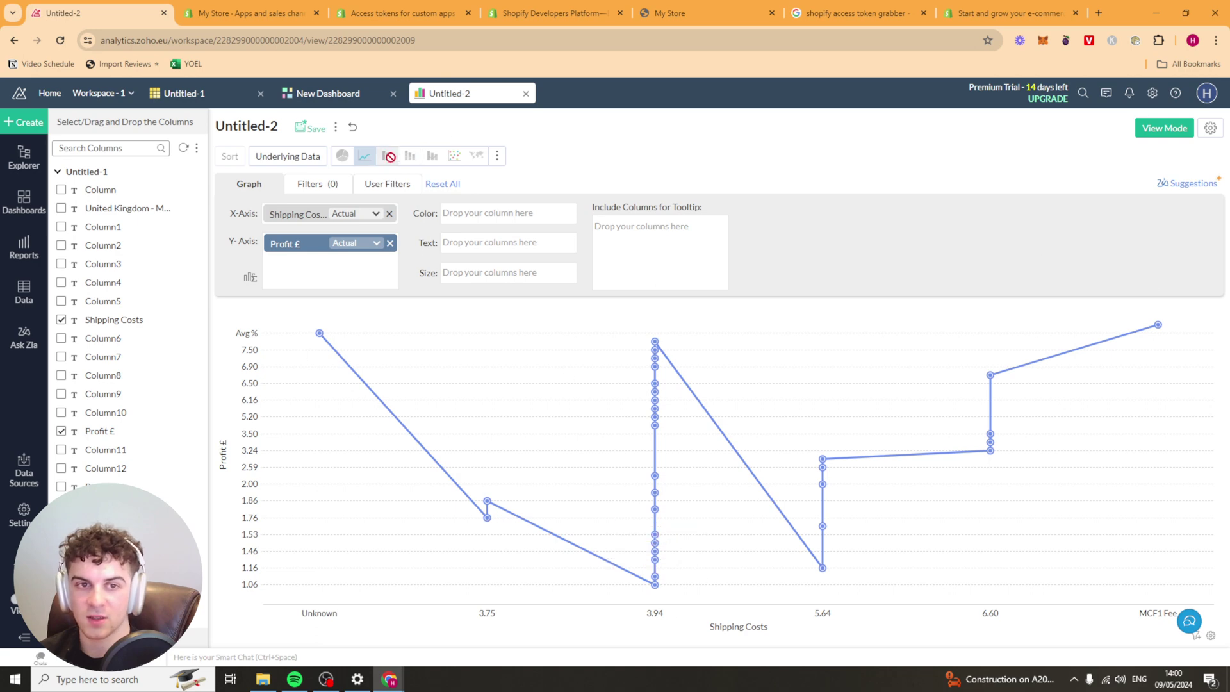
click(367, 159)
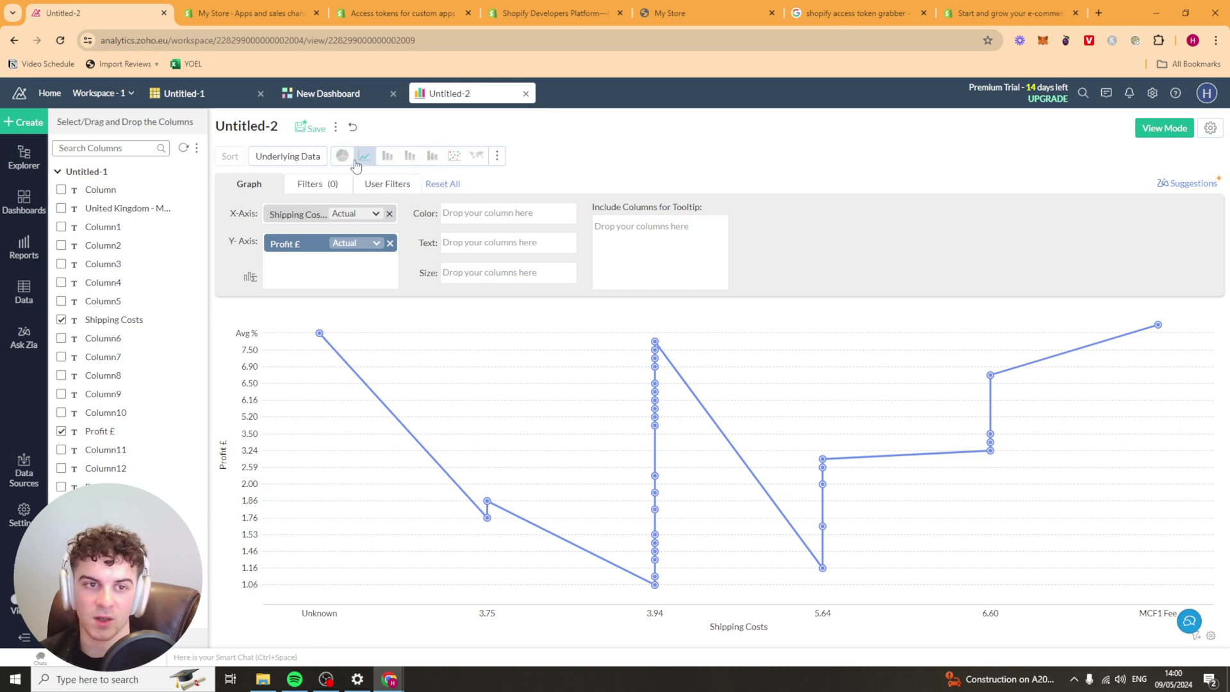
click(456, 156)
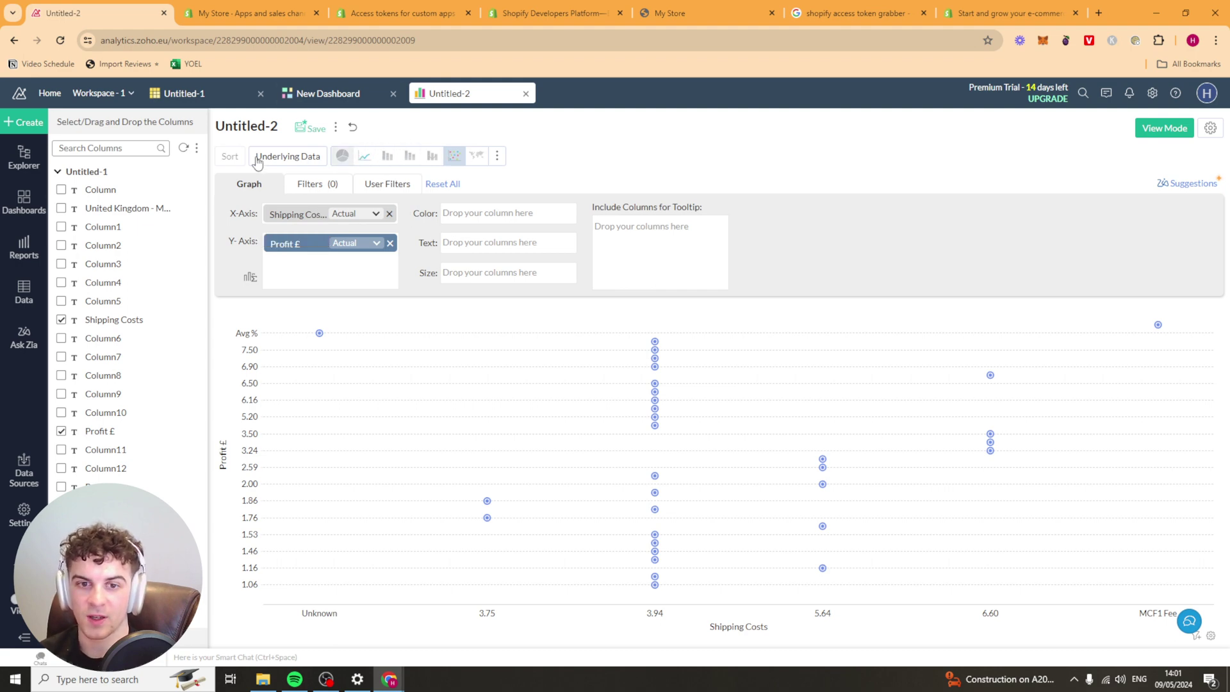
- Preview the scatter chart, then browse its Axis, Border, Format and Drill-down settings and cancel
click(1185, 129)
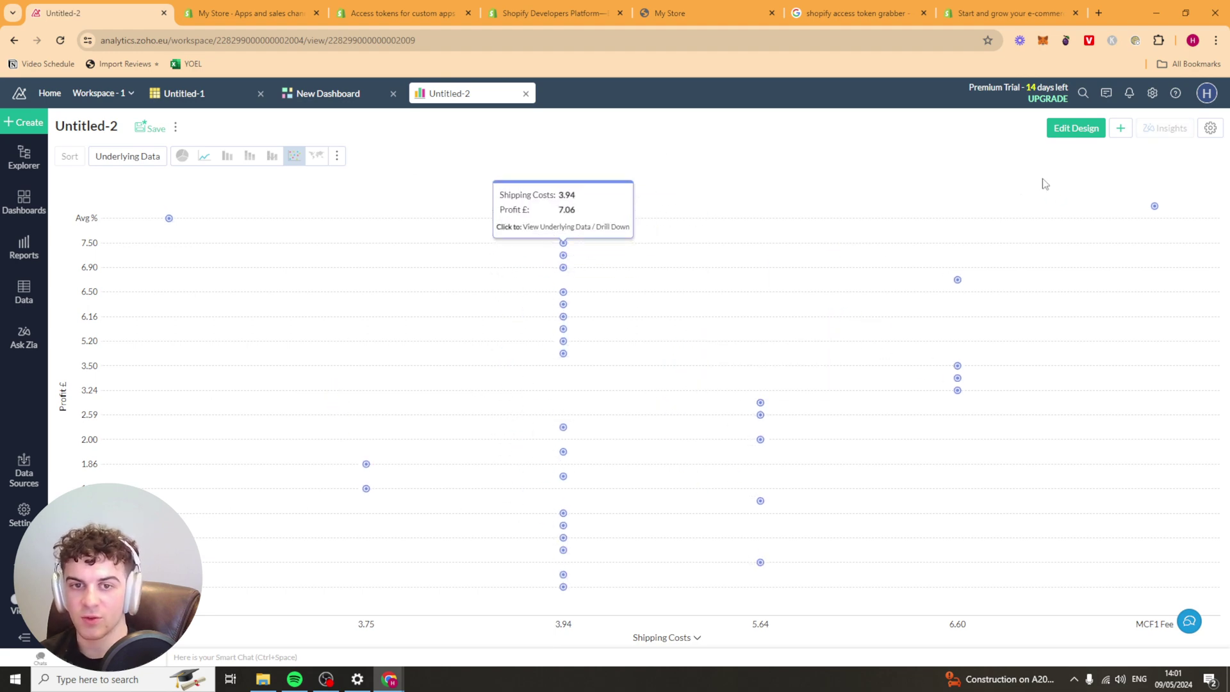
click(1076, 128)
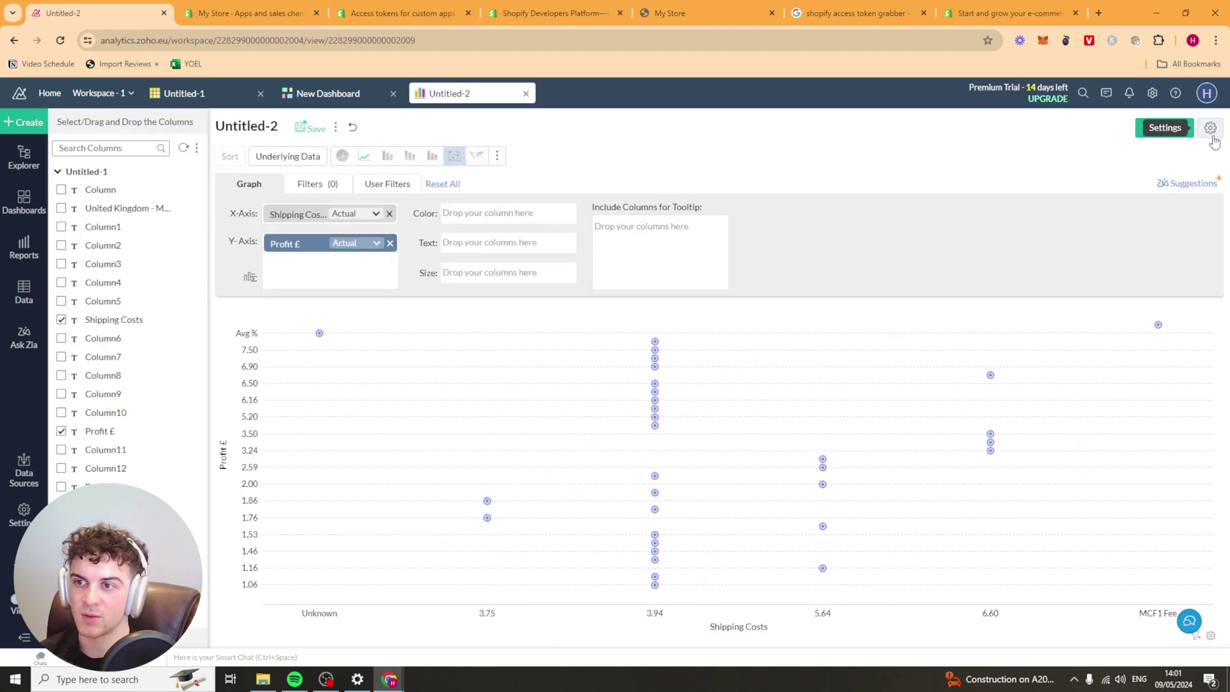
click(1210, 128)
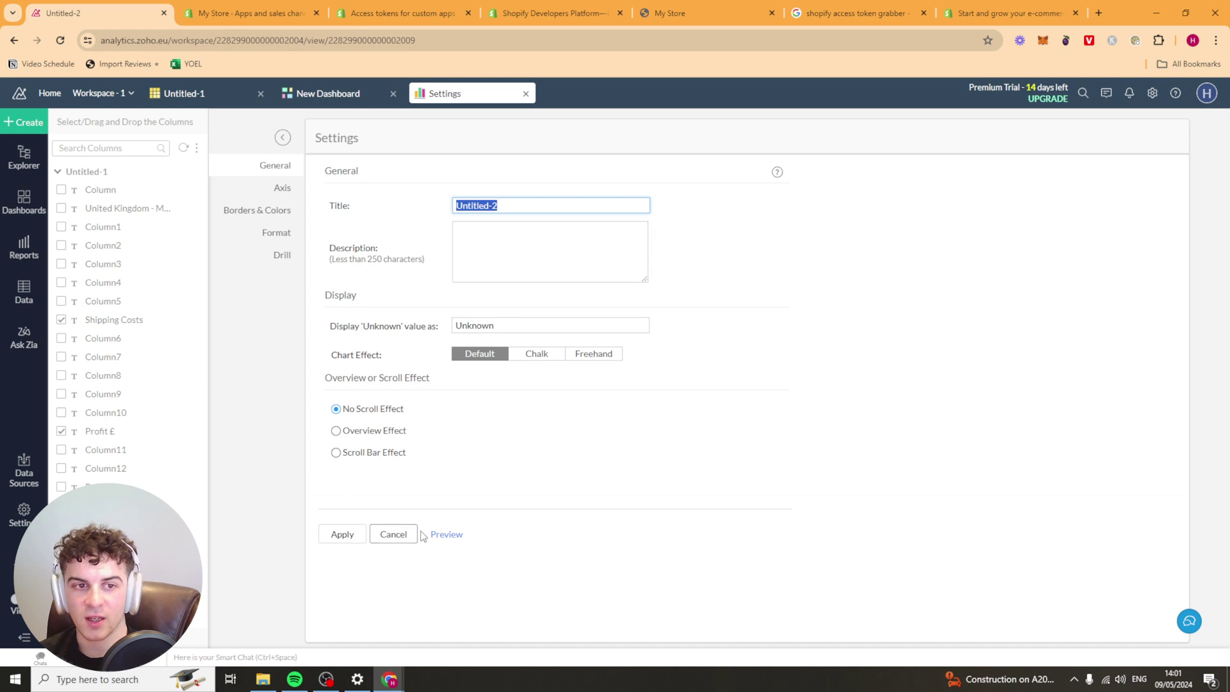
click(291, 192)
click(275, 212)
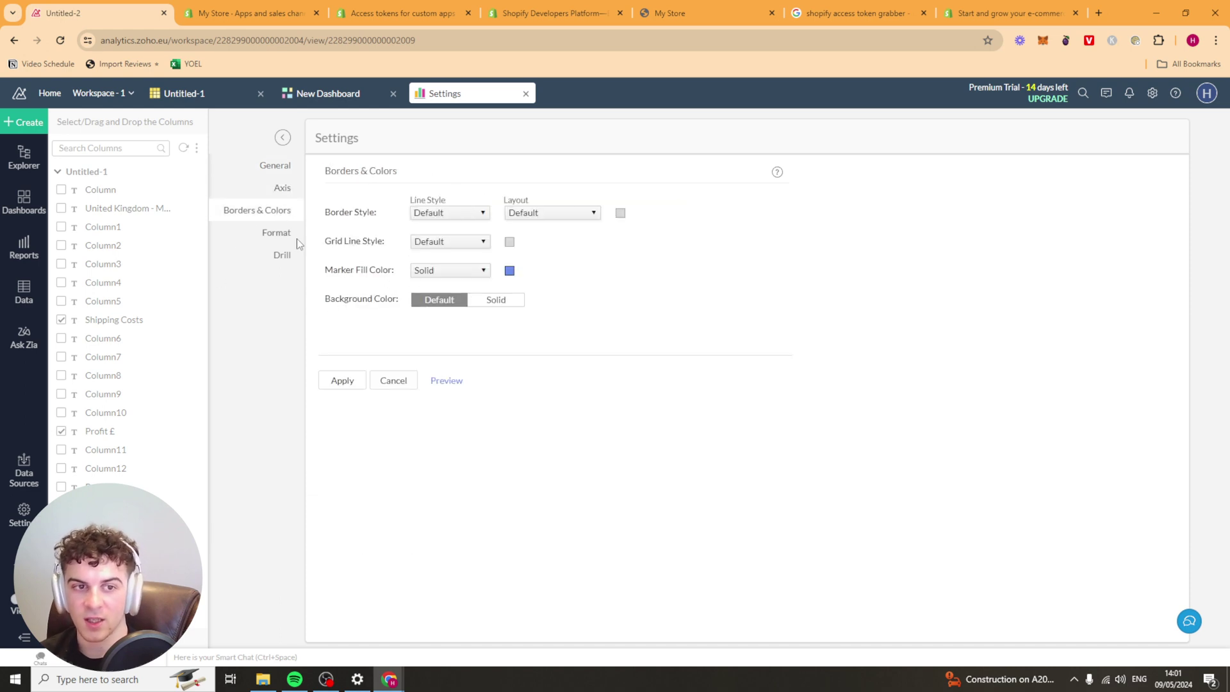
click(280, 233)
click(281, 255)
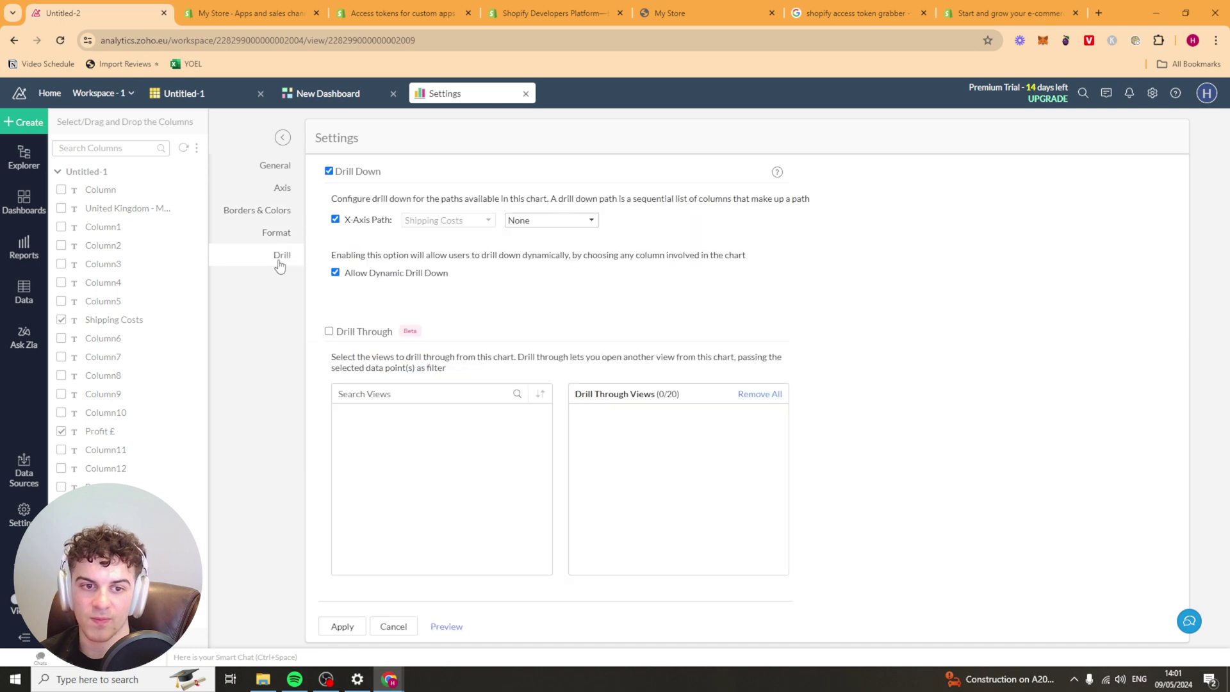
click(405, 626)
- Visit Ask Zia, then open the workspace data sources and the Import Your Data catalogue
click(25, 338)
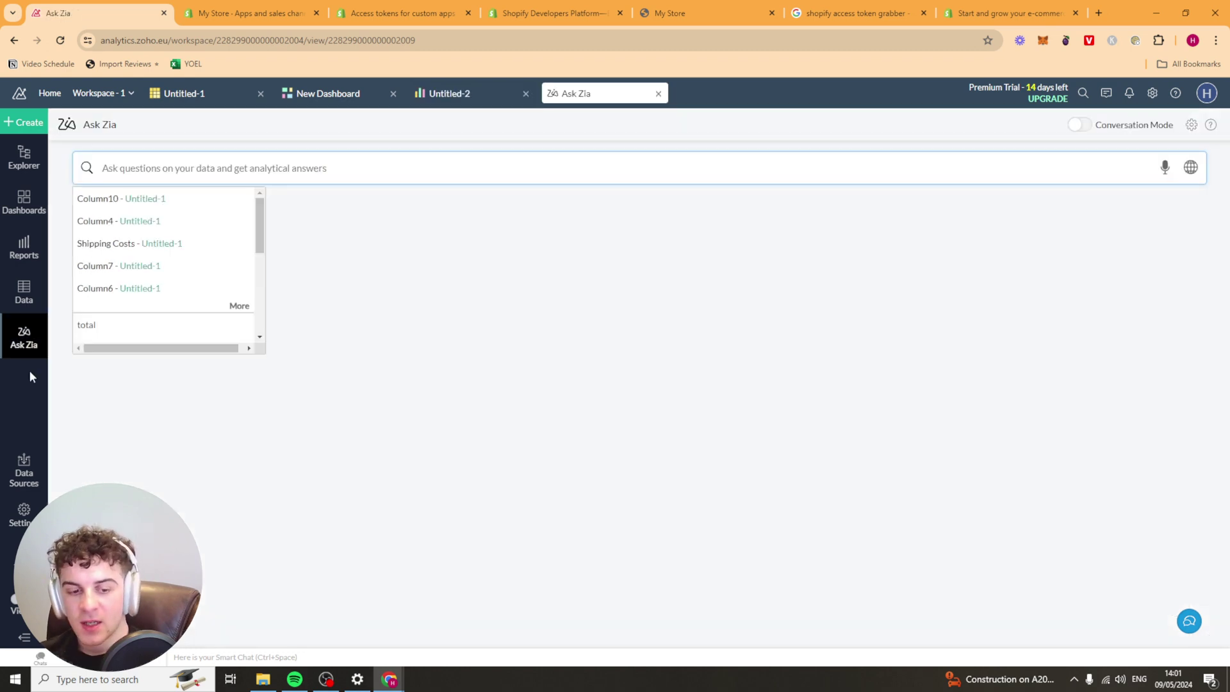
click(160, 395)
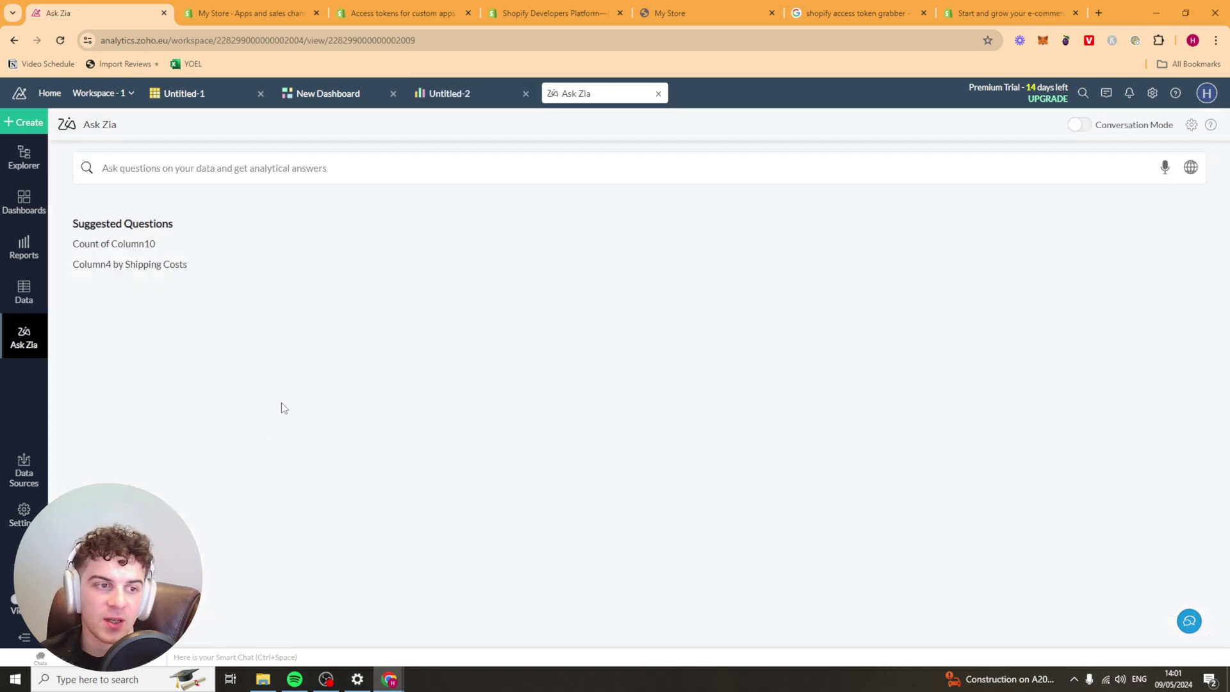
click(23, 467)
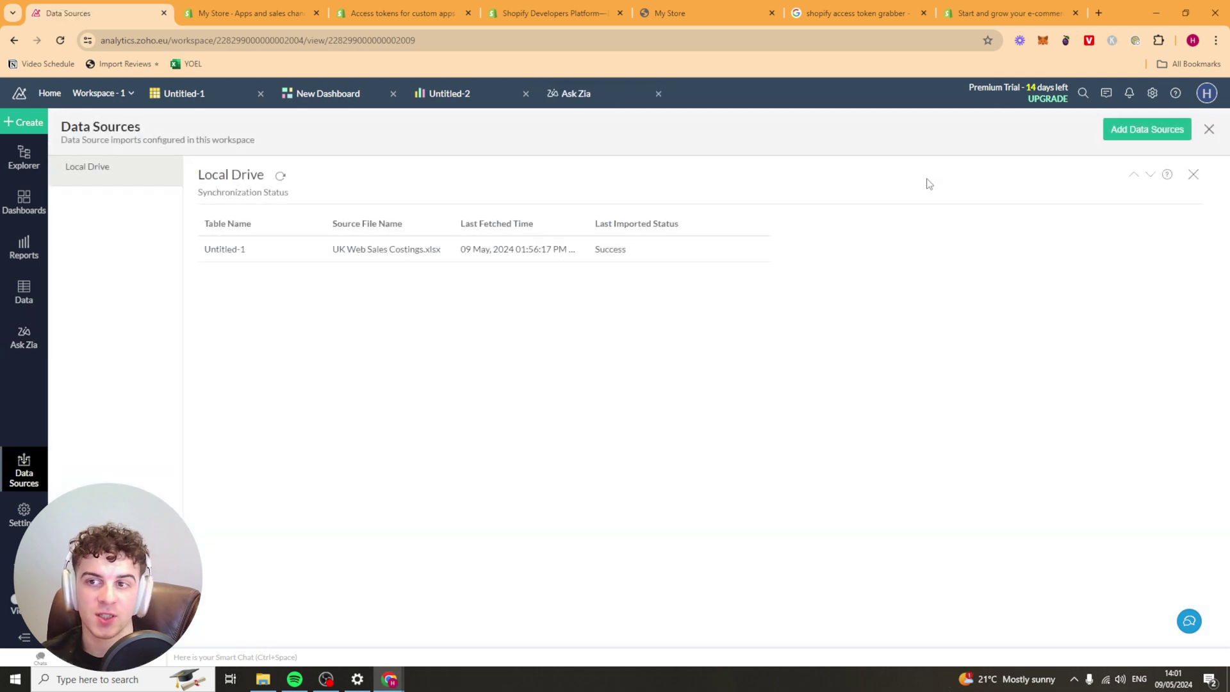
click(1147, 129)
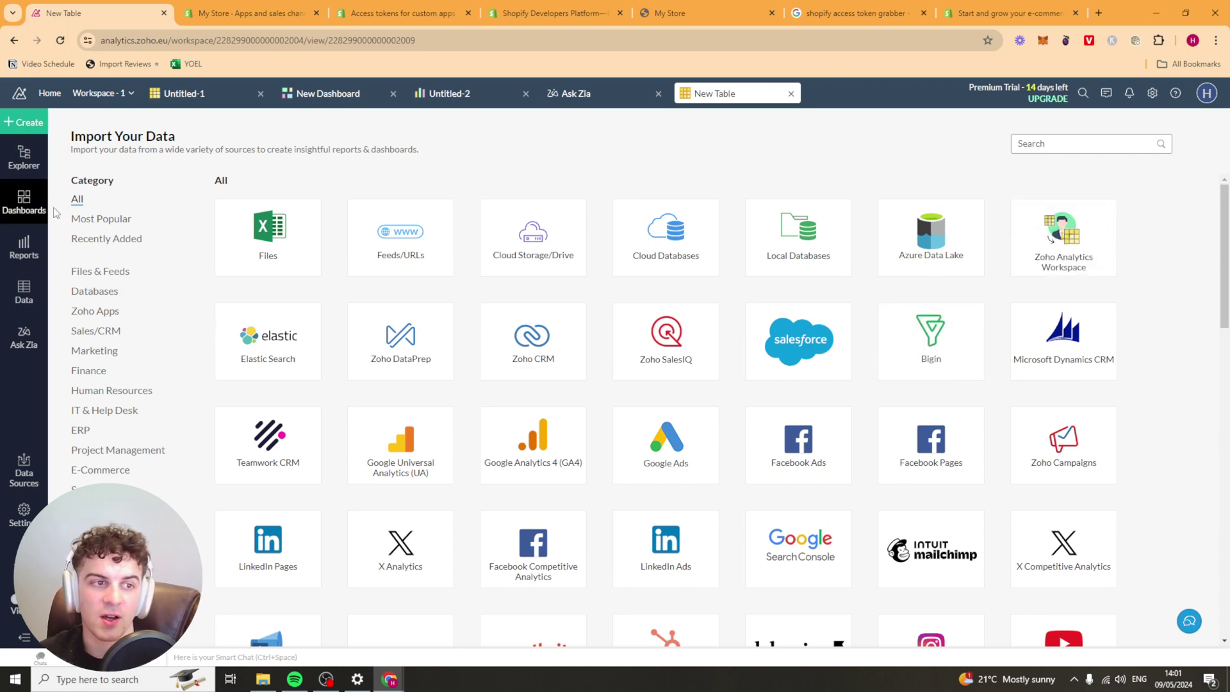
- Scroll through the import sources, then open the Workspace - 1 settings
scroll(430, 428, down, 5)
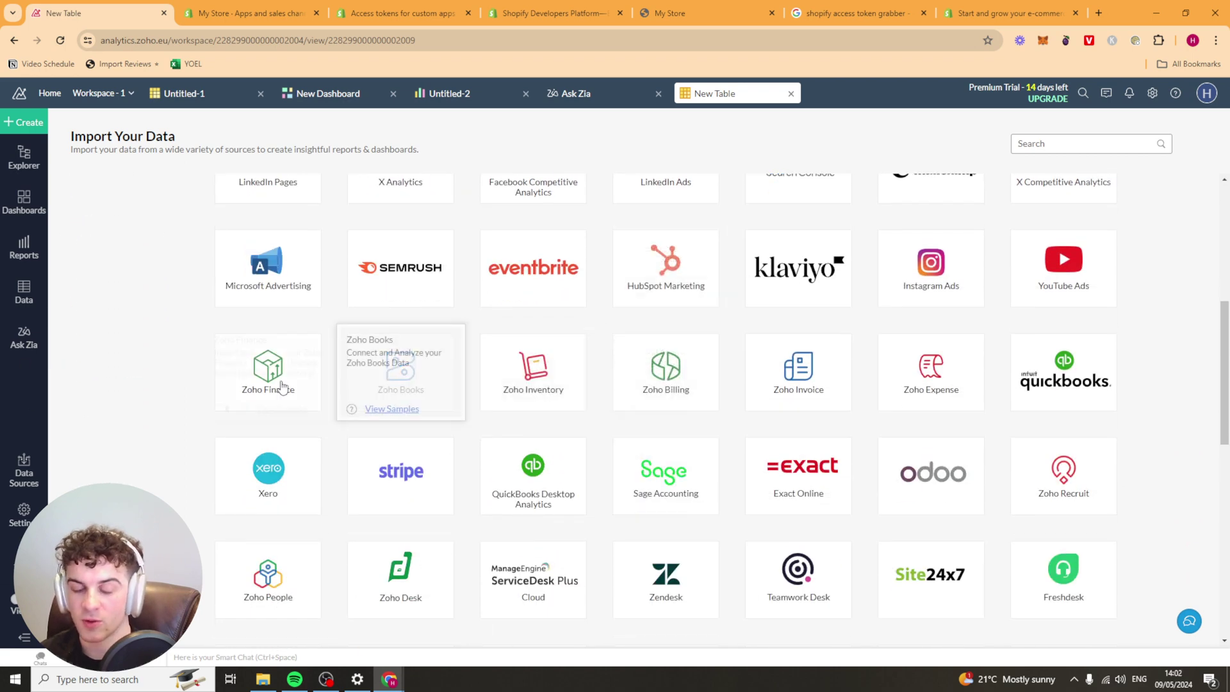
scroll(999, 477, down, 8)
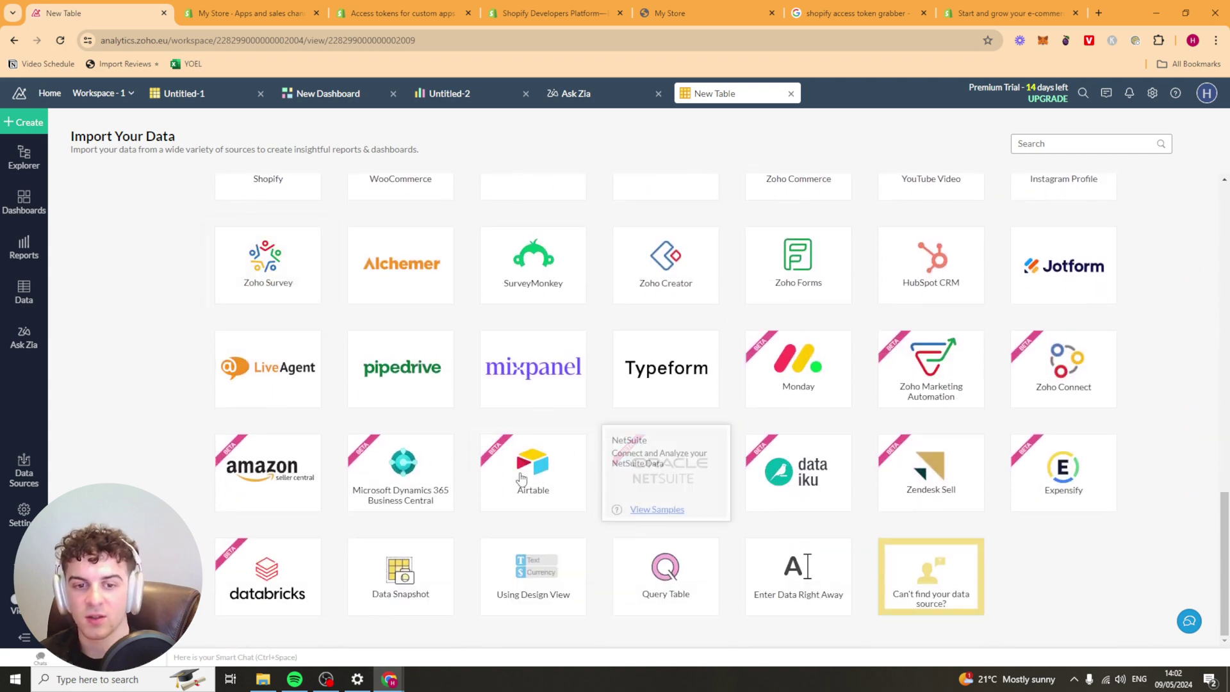
scroll(118, 311, up, 15)
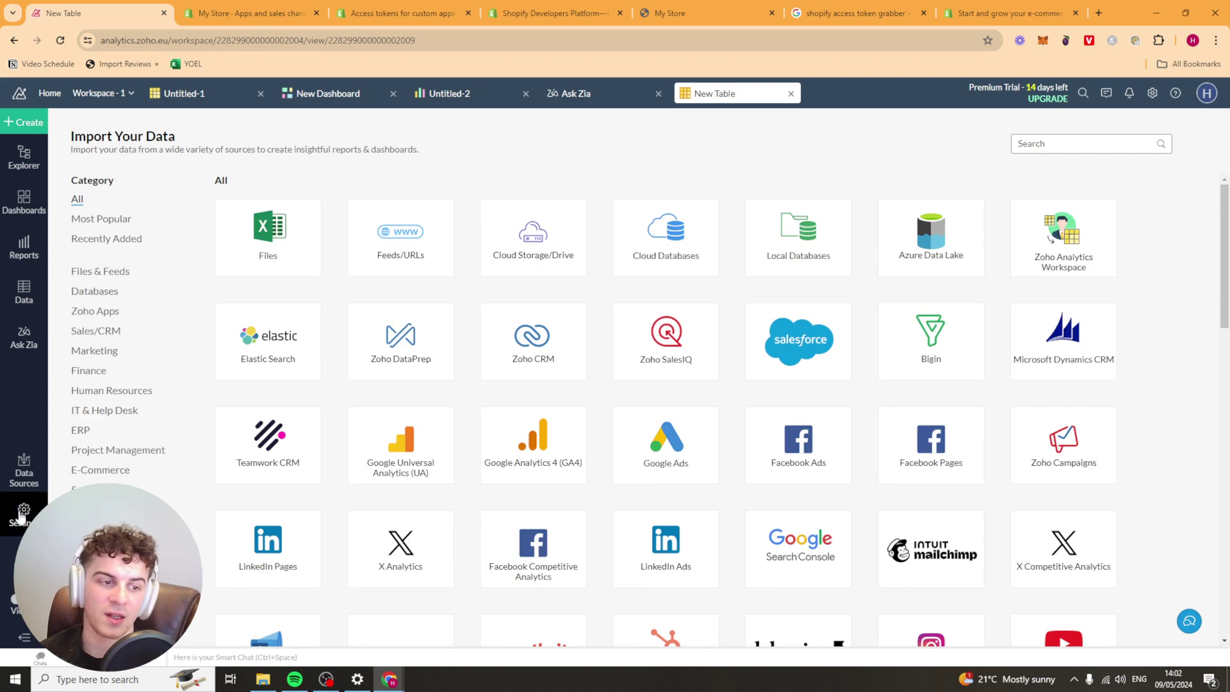
click(22, 512)
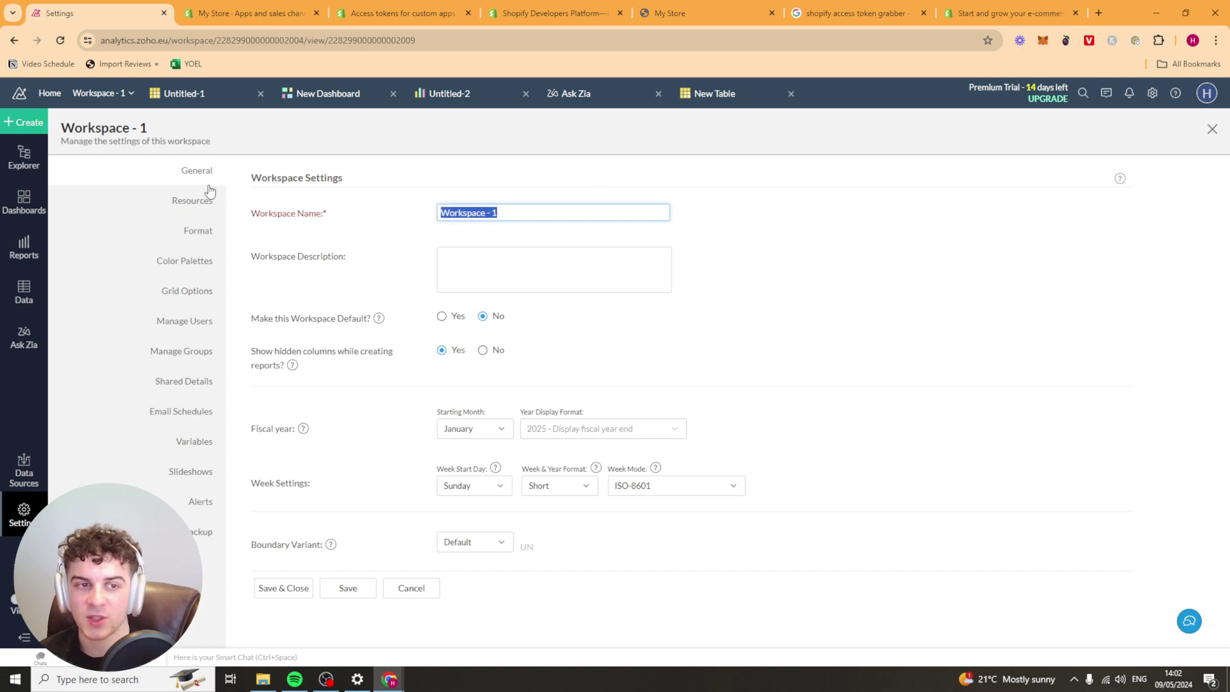
- Browse Resources, Format, Colour Palettes and Grid Options without changes, ending on Manage Users
click(193, 201)
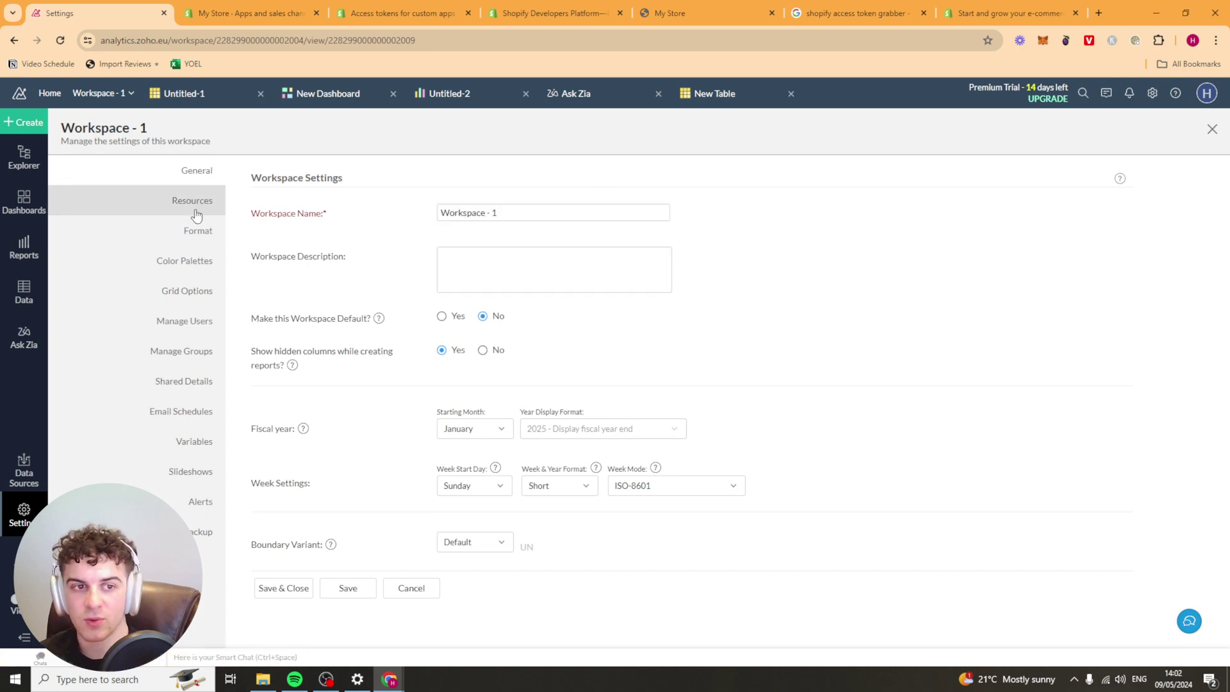
click(181, 237)
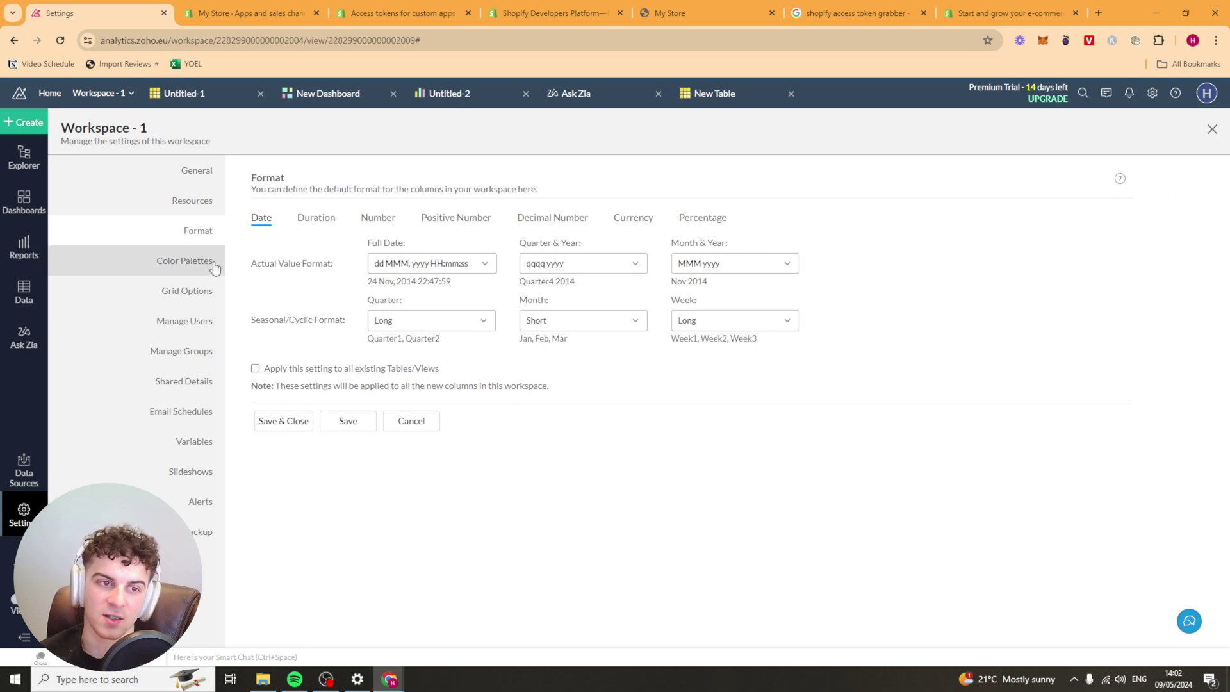
click(192, 260)
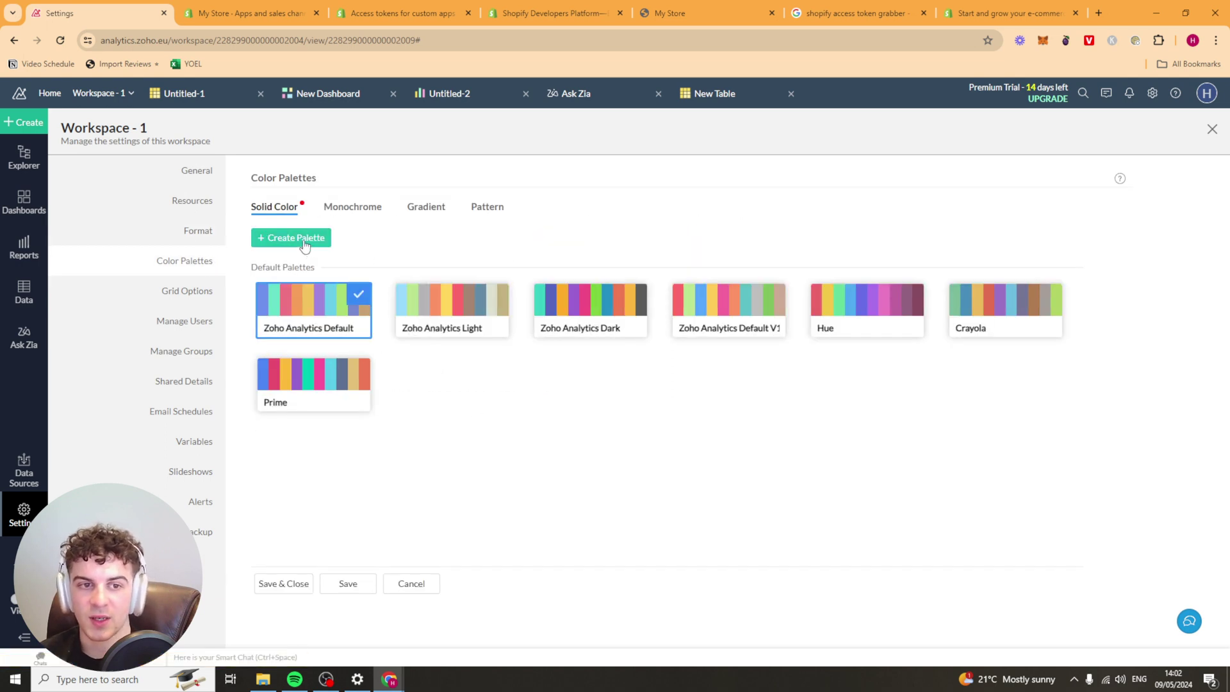
click(356, 211)
click(417, 212)
click(275, 206)
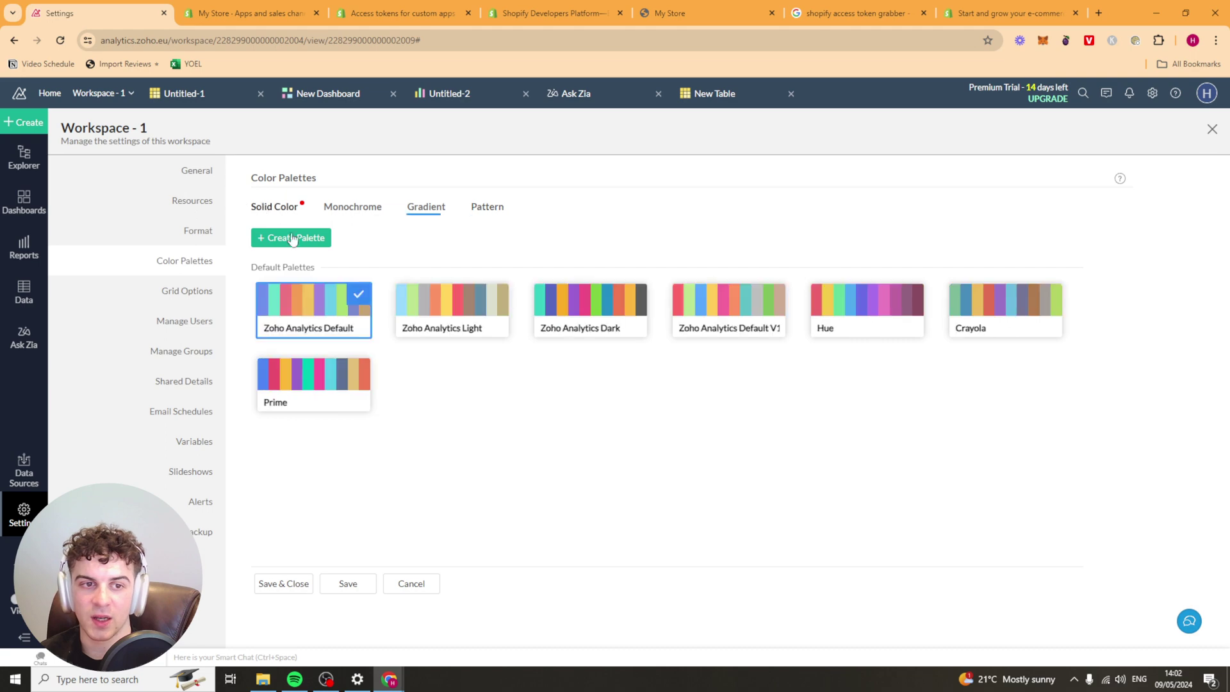
click(291, 238)
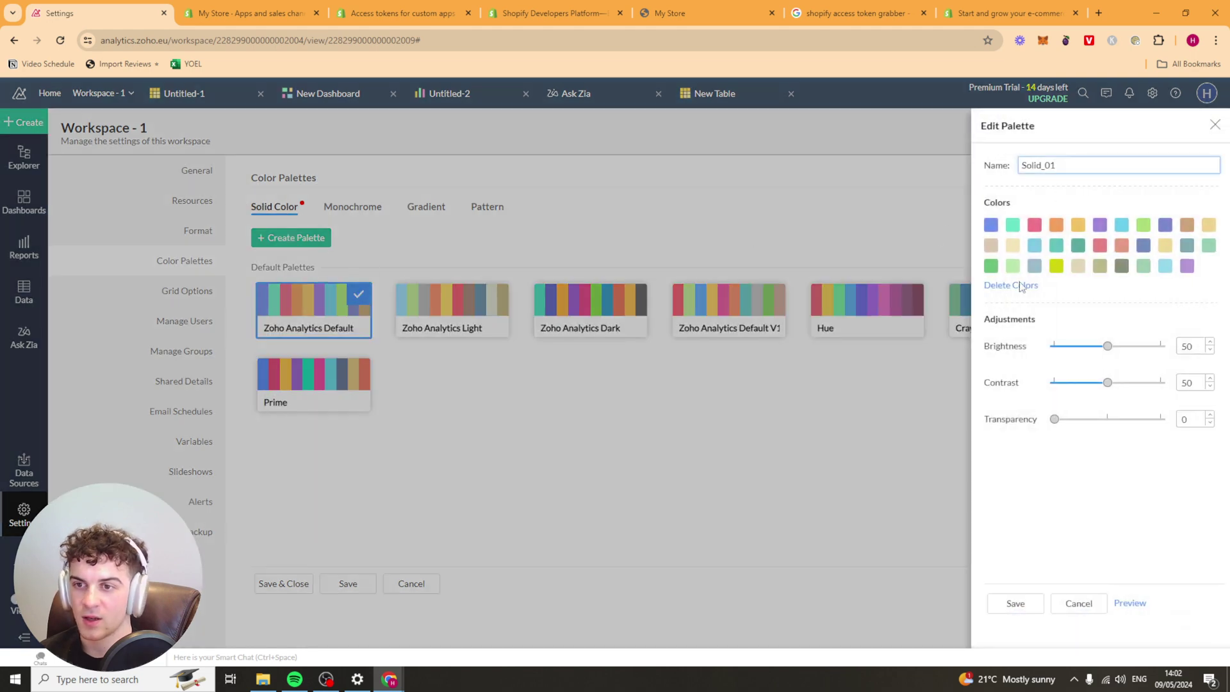
click(1214, 123)
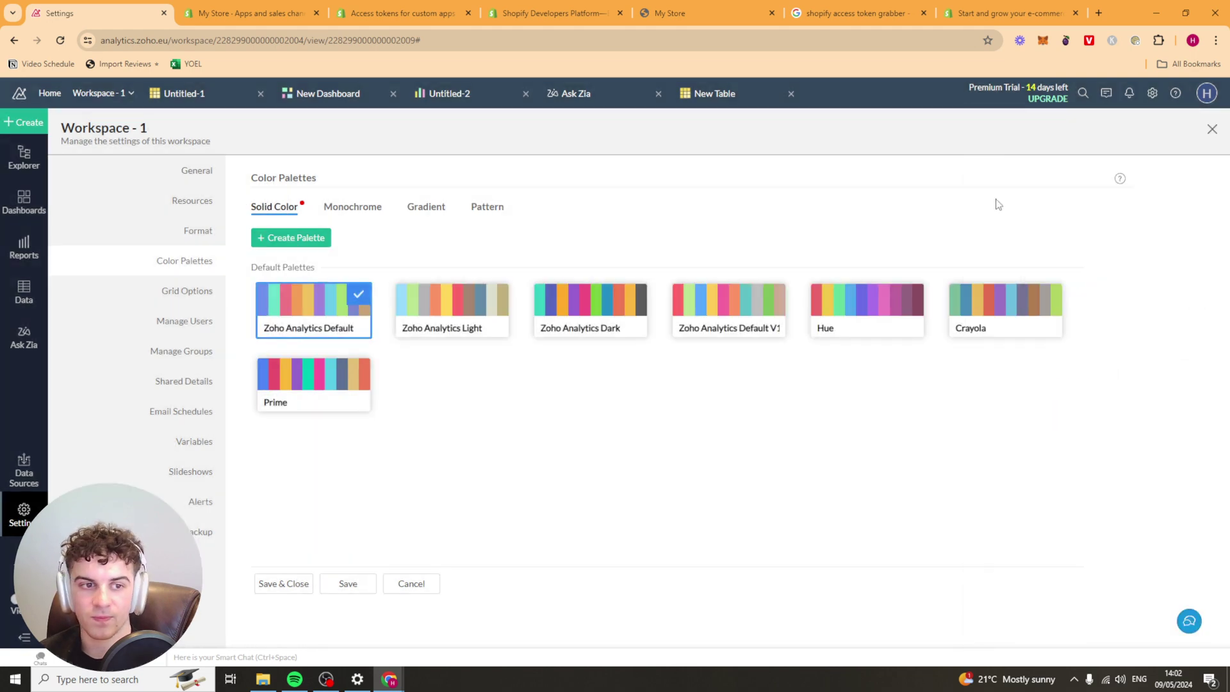
click(192, 289)
click(204, 322)
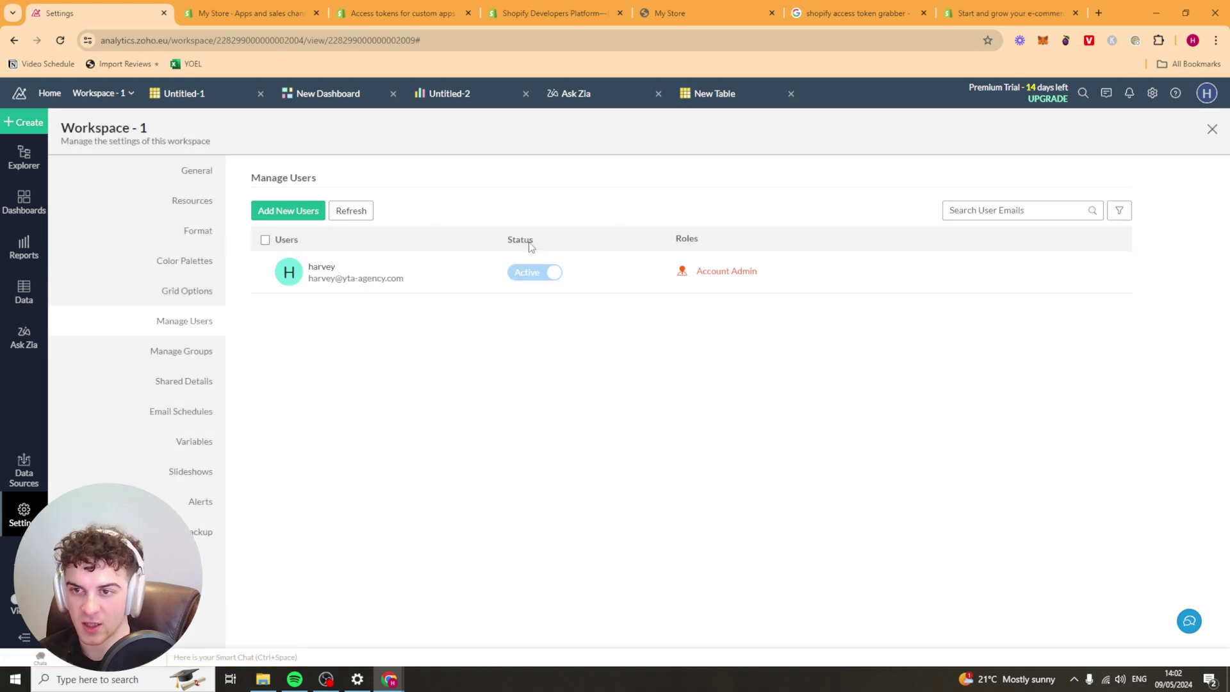
click(296, 212)
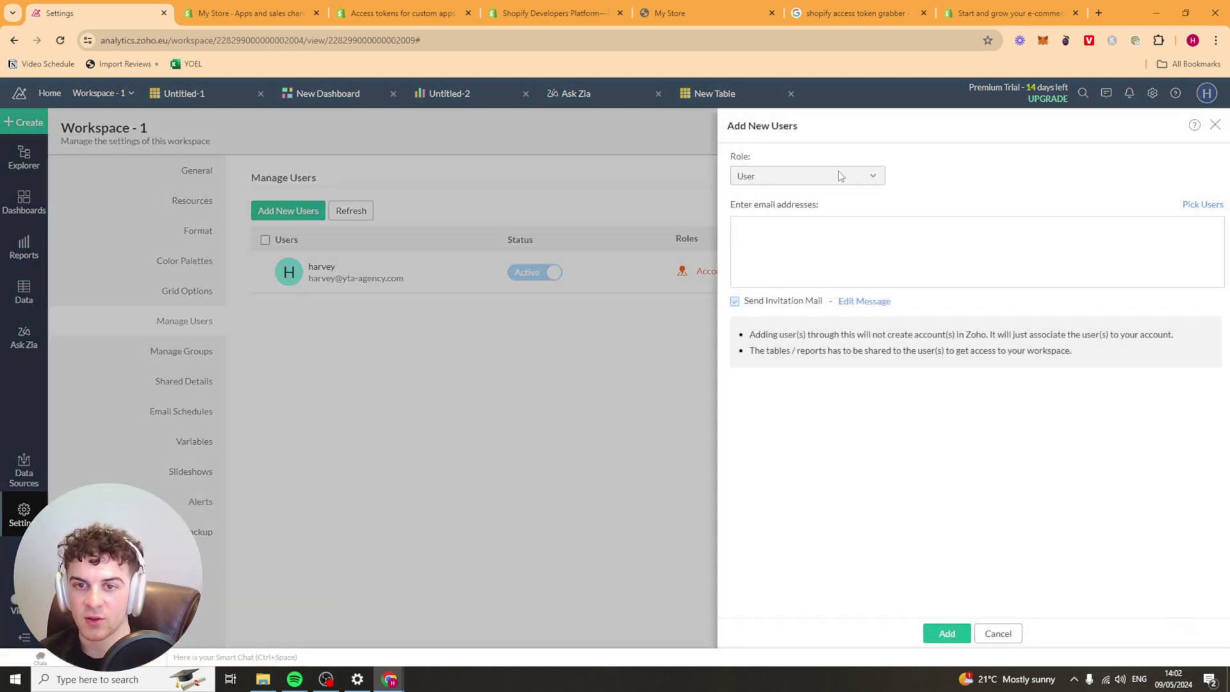
click(806, 180)
click(1017, 160)
click(816, 177)
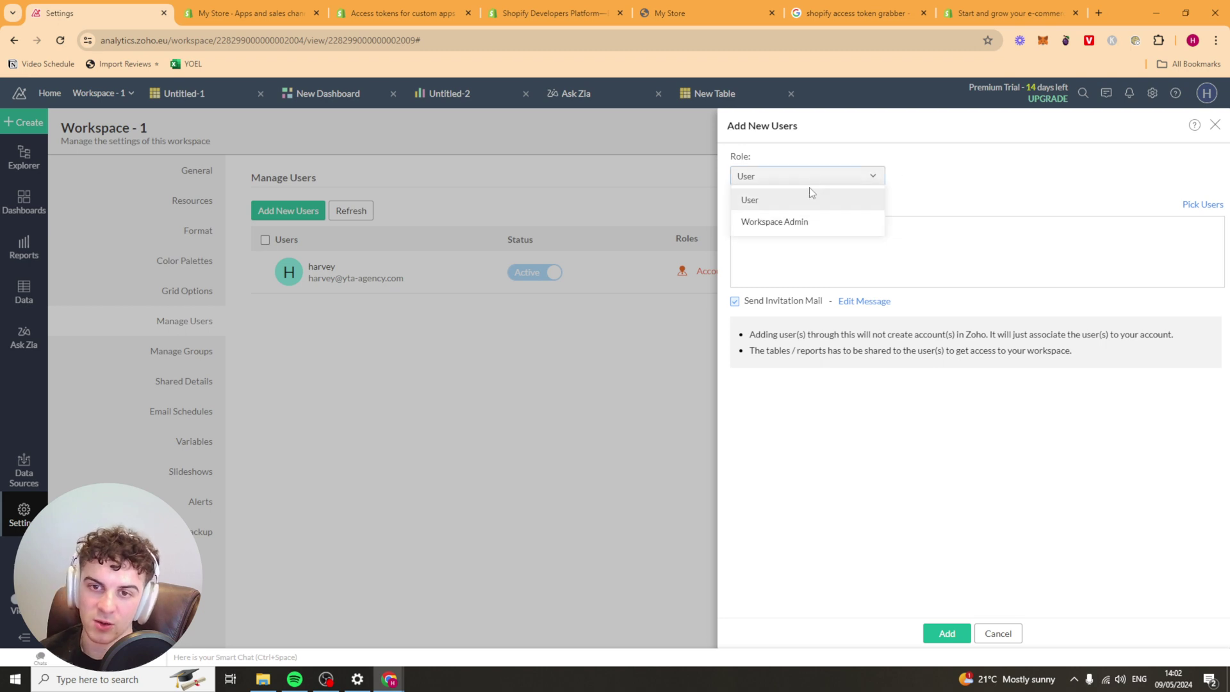
click(804, 222)
click(815, 182)
click(794, 199)
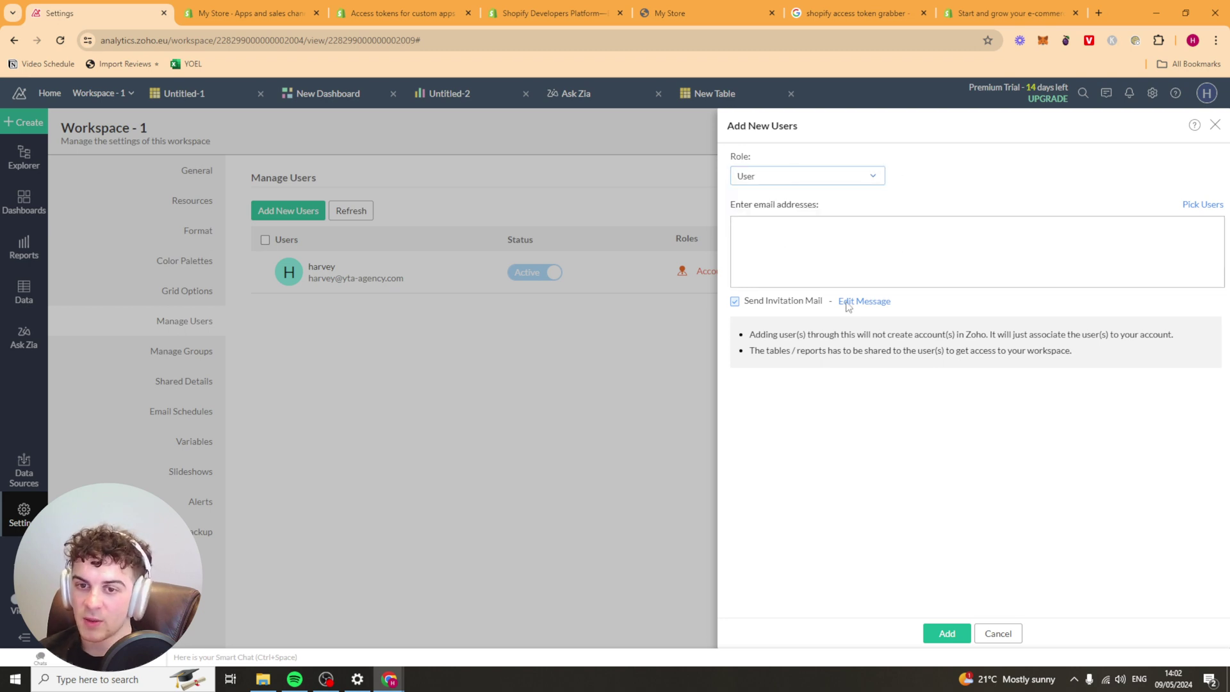
click(1001, 635)
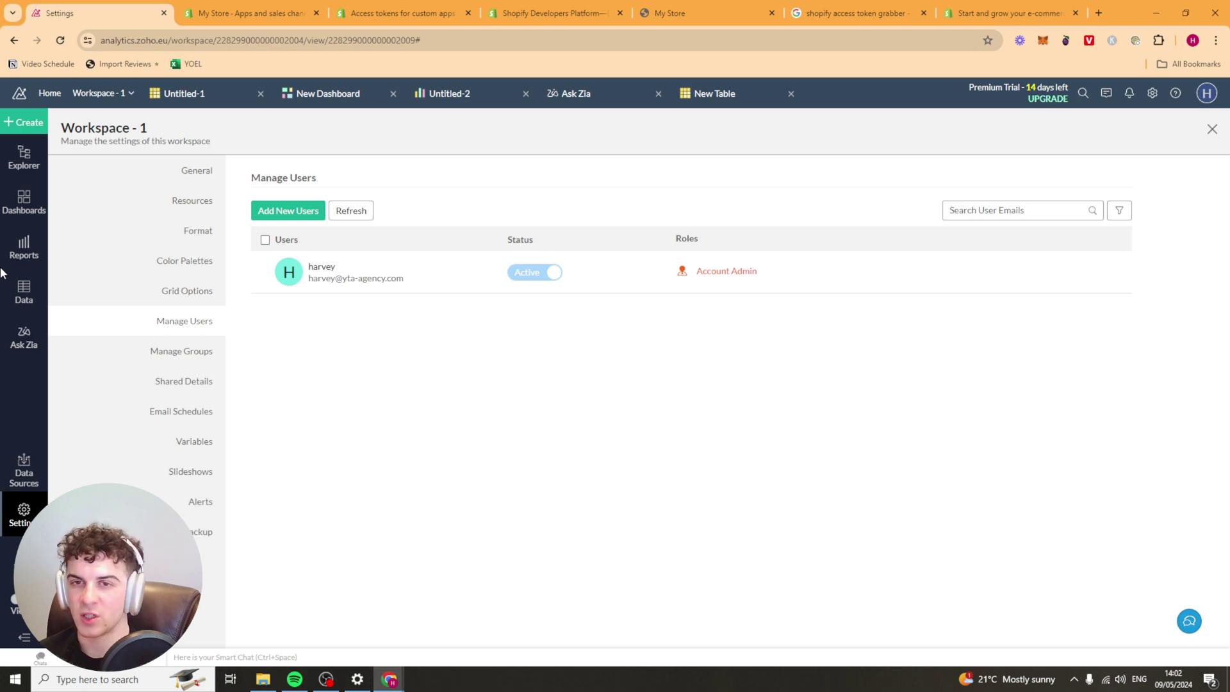
- Look through Manage Groups, Shared Details, Email Schedules, Variables, Slideshows and Alerts
click(178, 353)
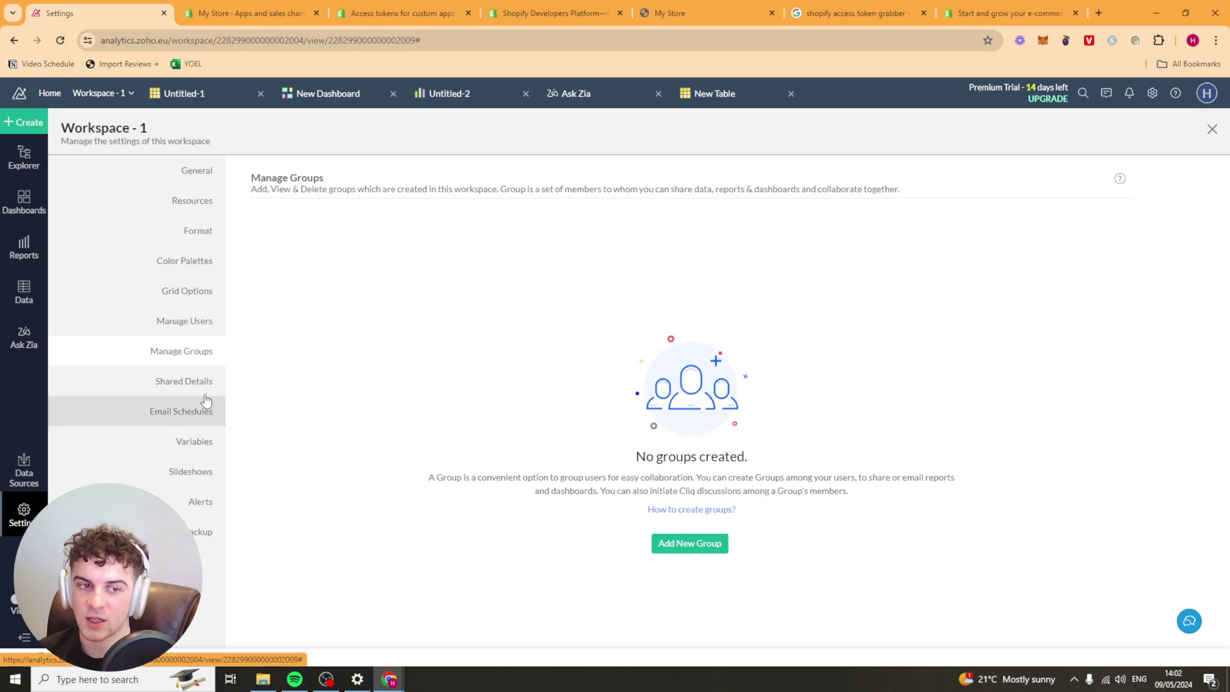
click(196, 386)
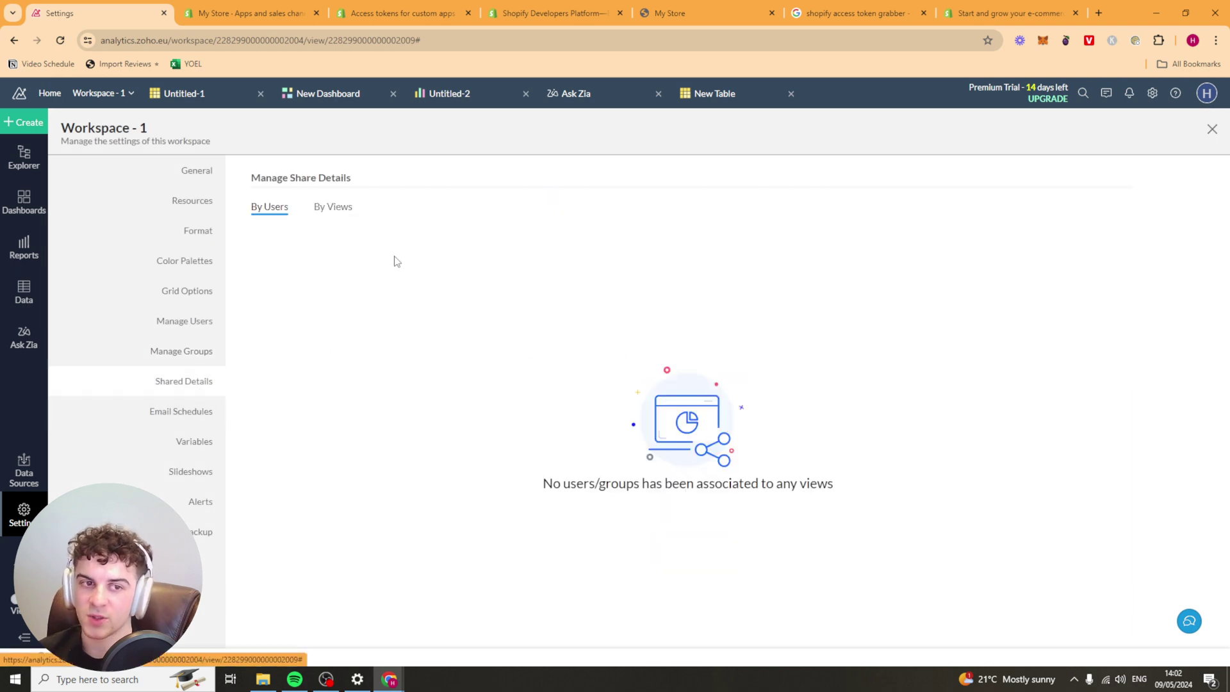
click(196, 411)
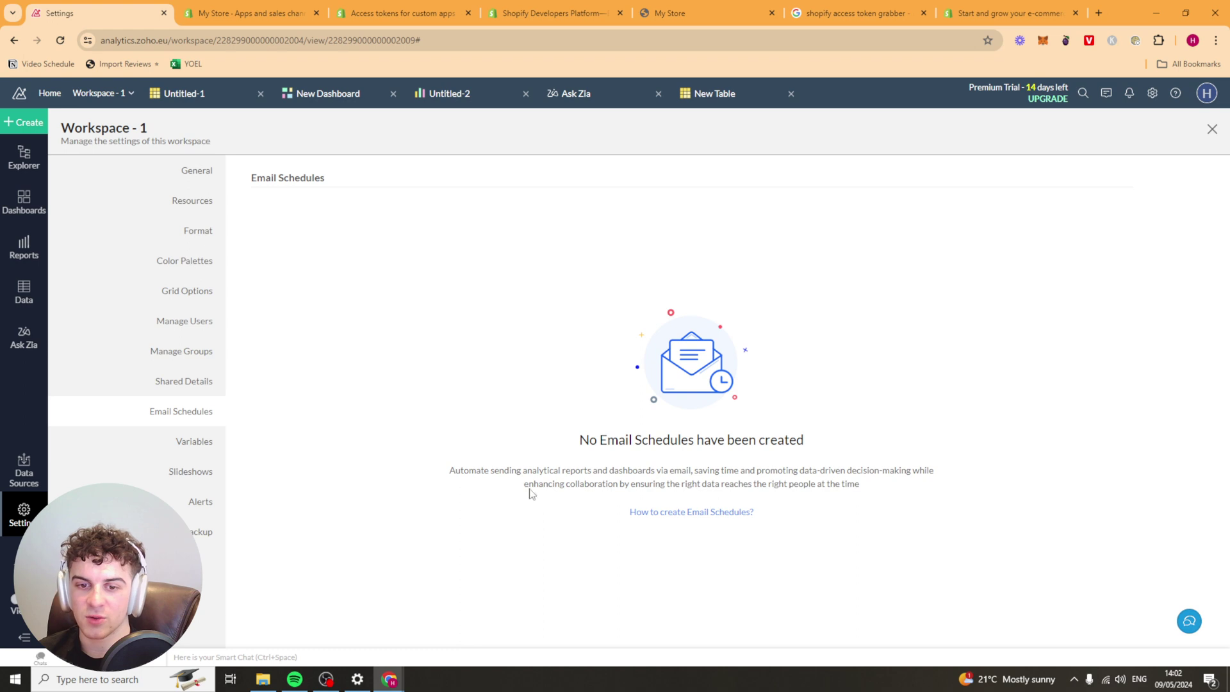
drag(479, 475, 724, 472)
click(606, 485)
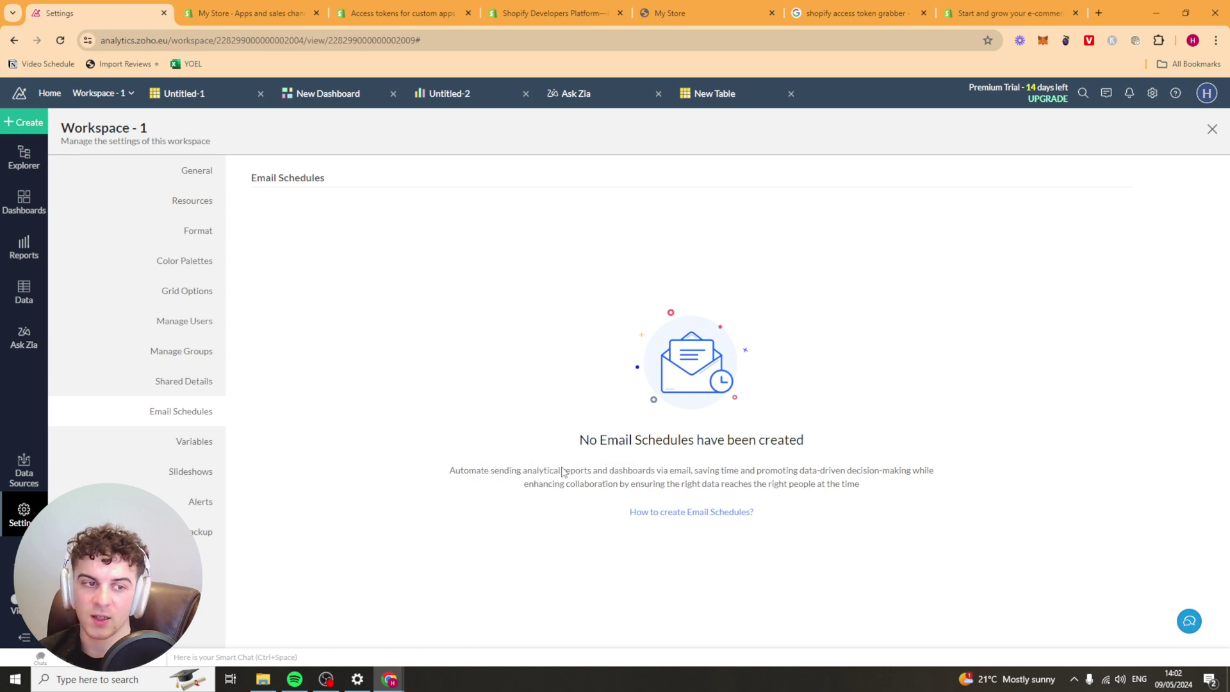
drag(562, 472, 707, 485)
click(459, 448)
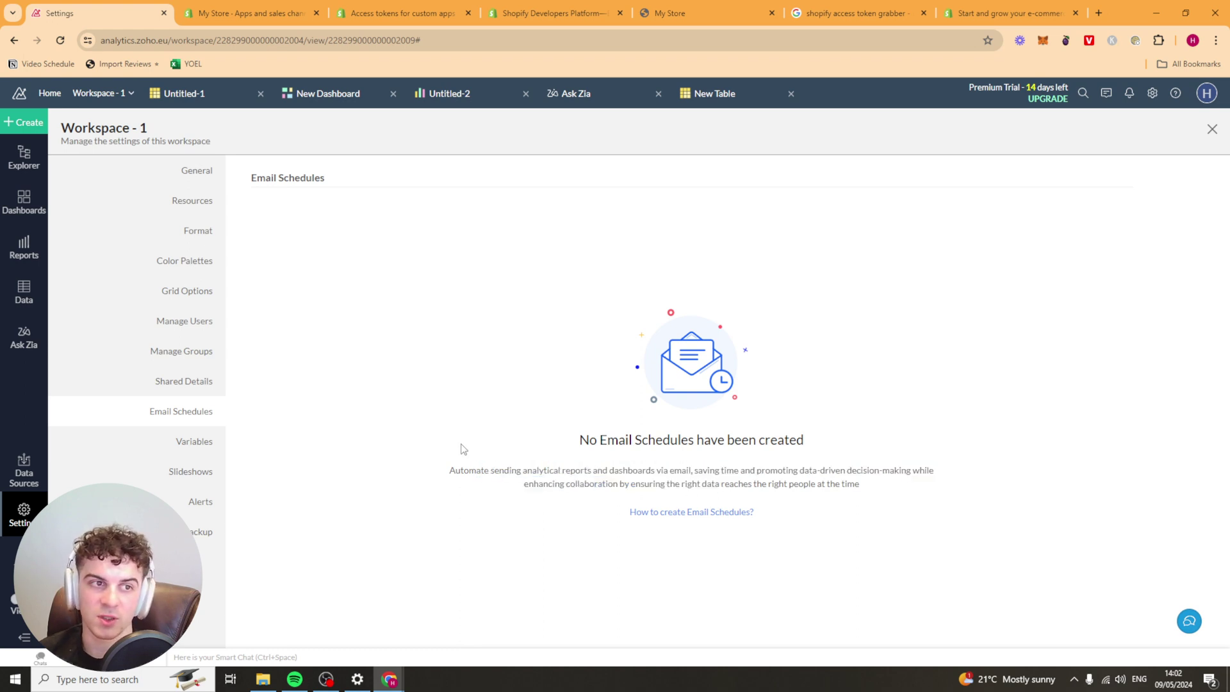
click(193, 447)
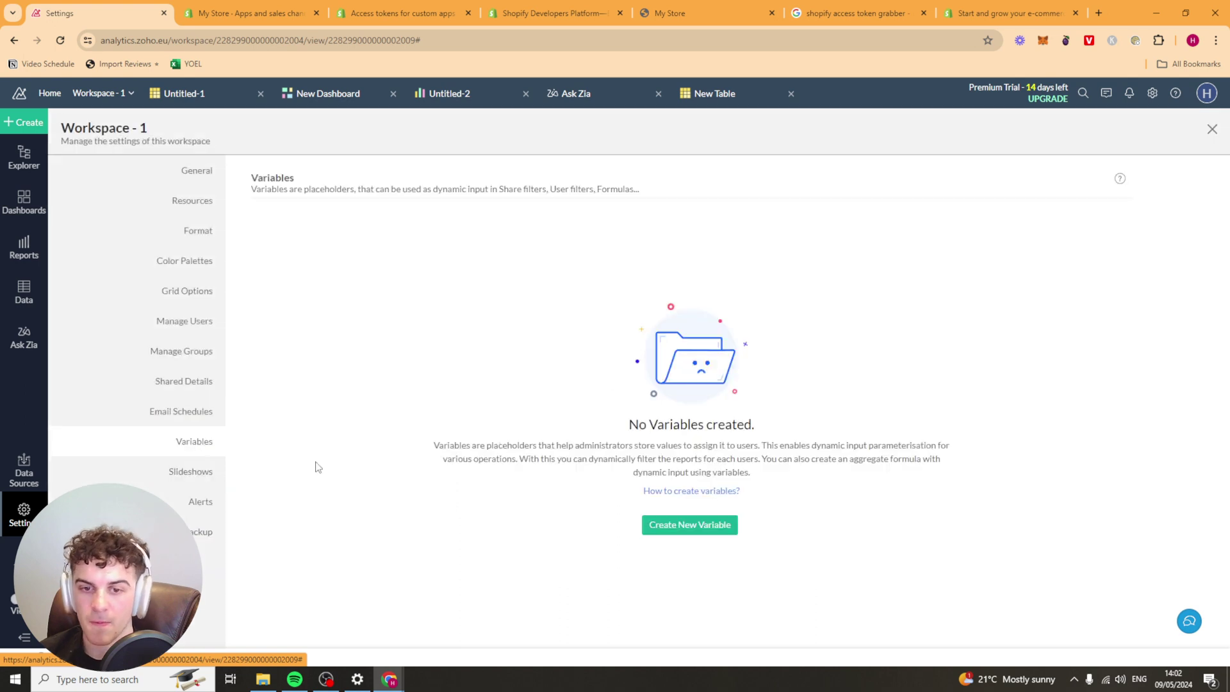
click(192, 477)
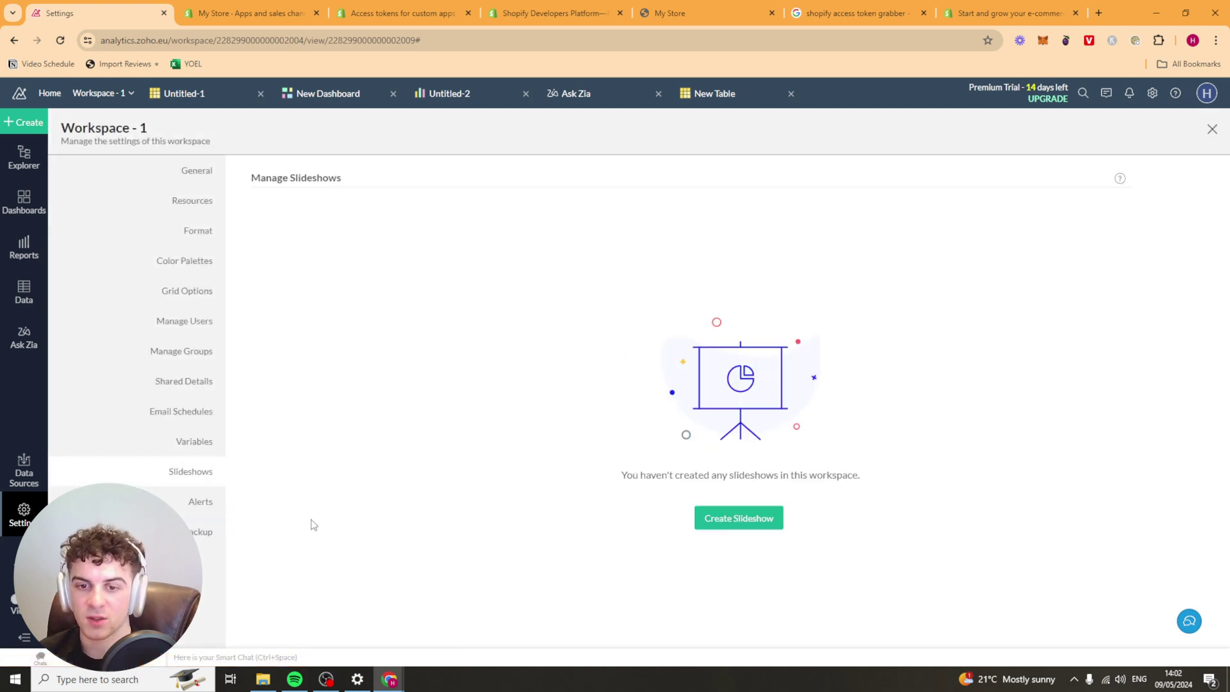
click(200, 505)
- Set Backup Enabled to Yes, keeping Repeat as Not Scheduled
click(198, 534)
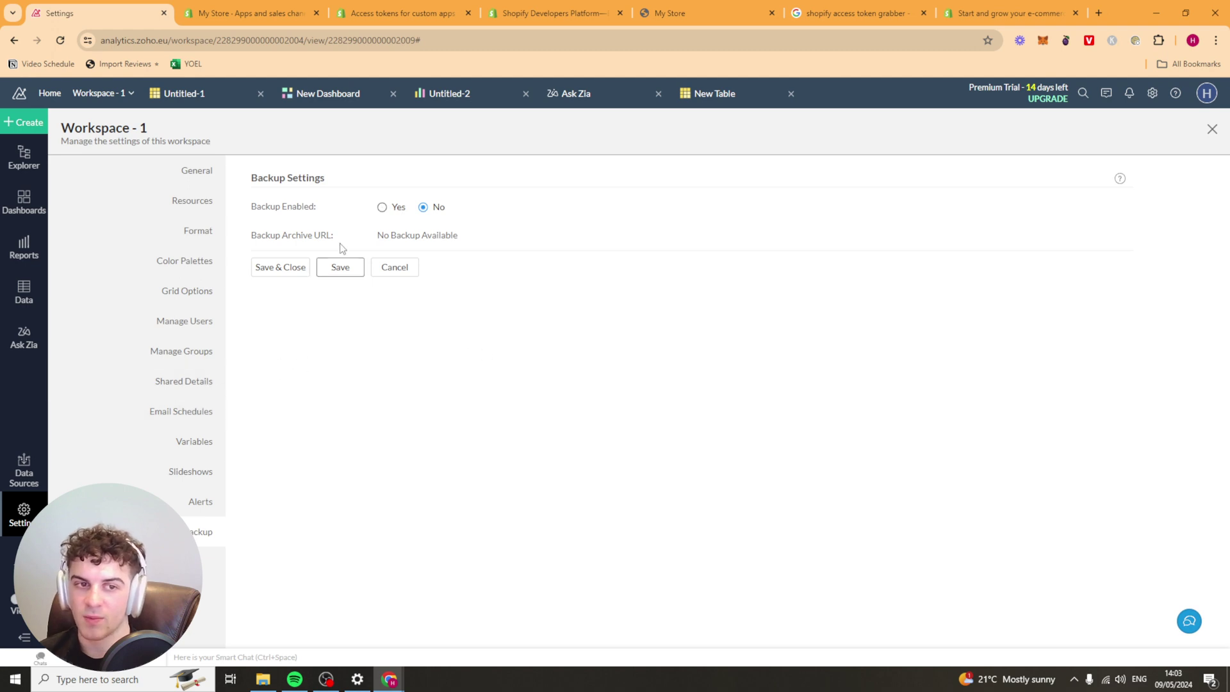
click(381, 207)
click(428, 247)
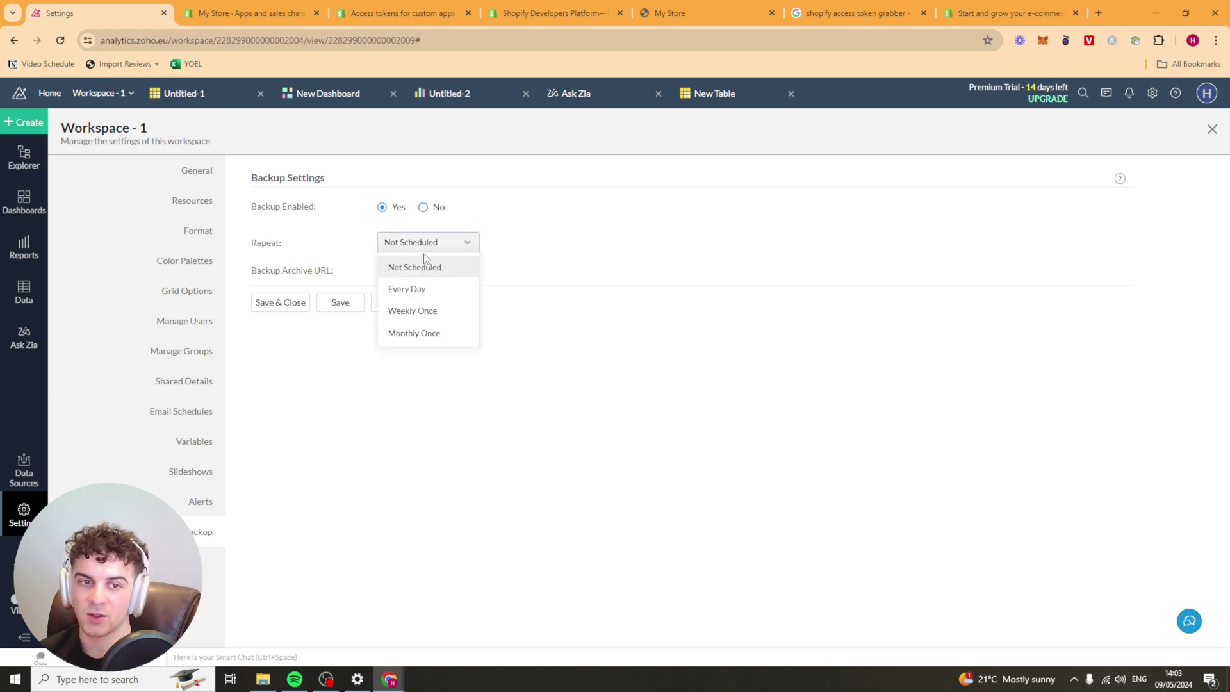
click(608, 378)
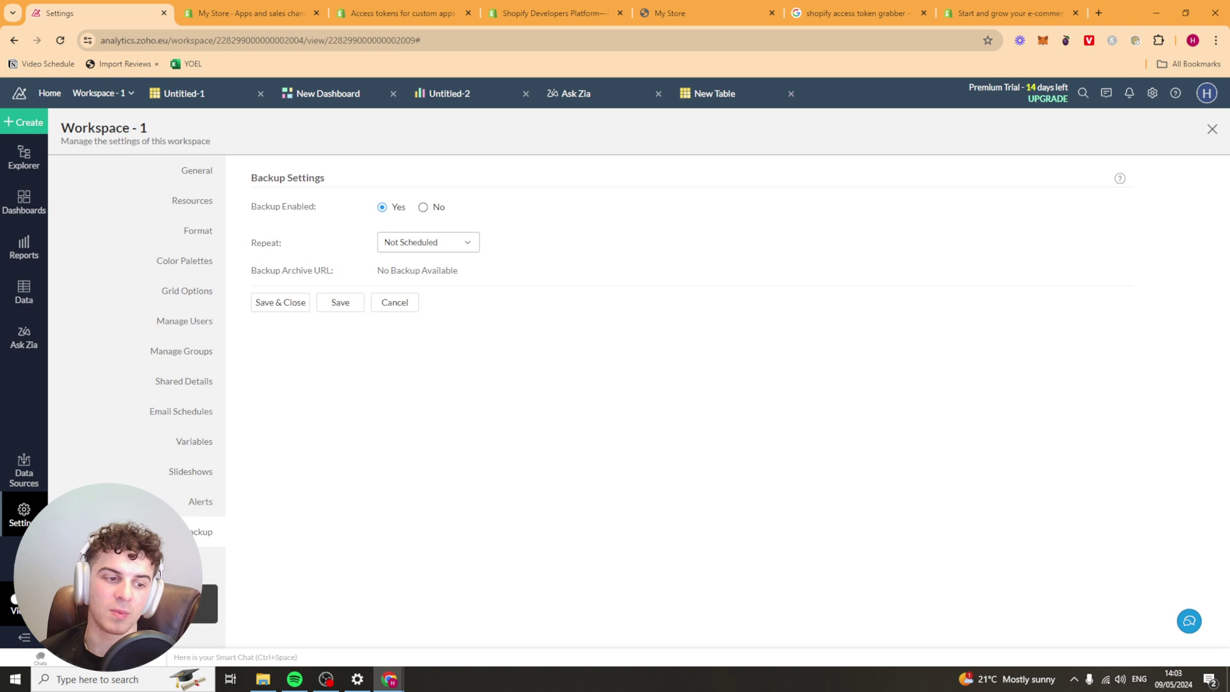
click(23, 637)
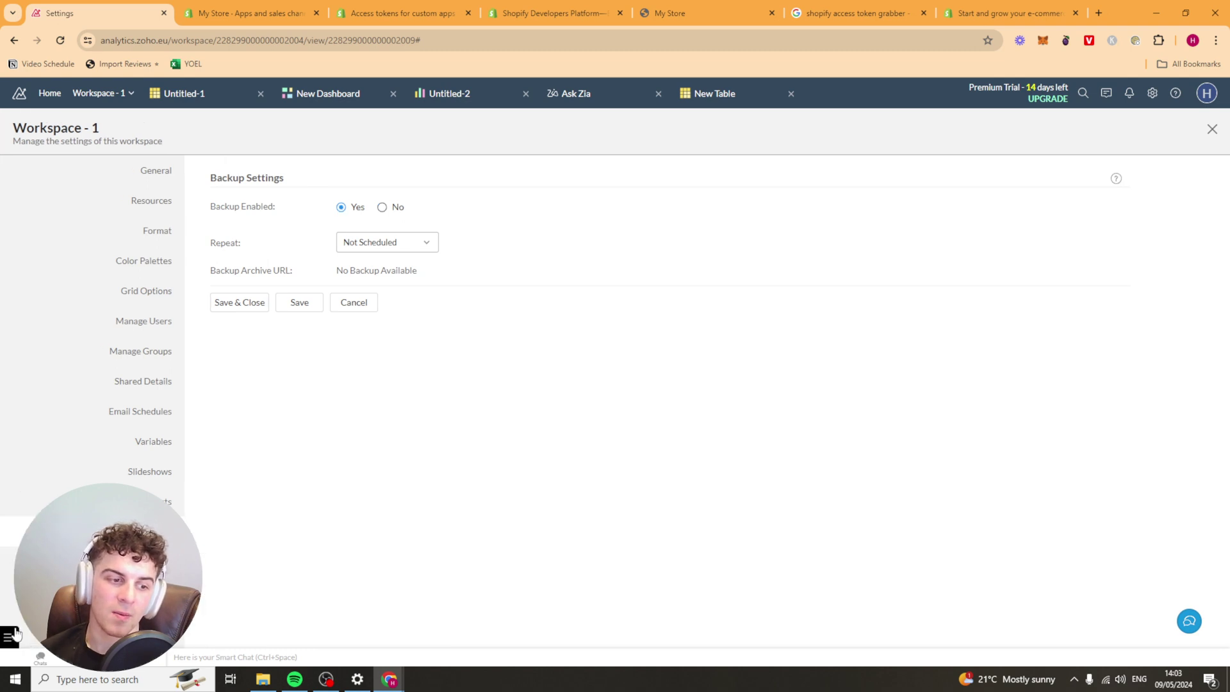
- Expand the sidebar again and open the empty Trash page
click(11, 634)
click(198, 562)
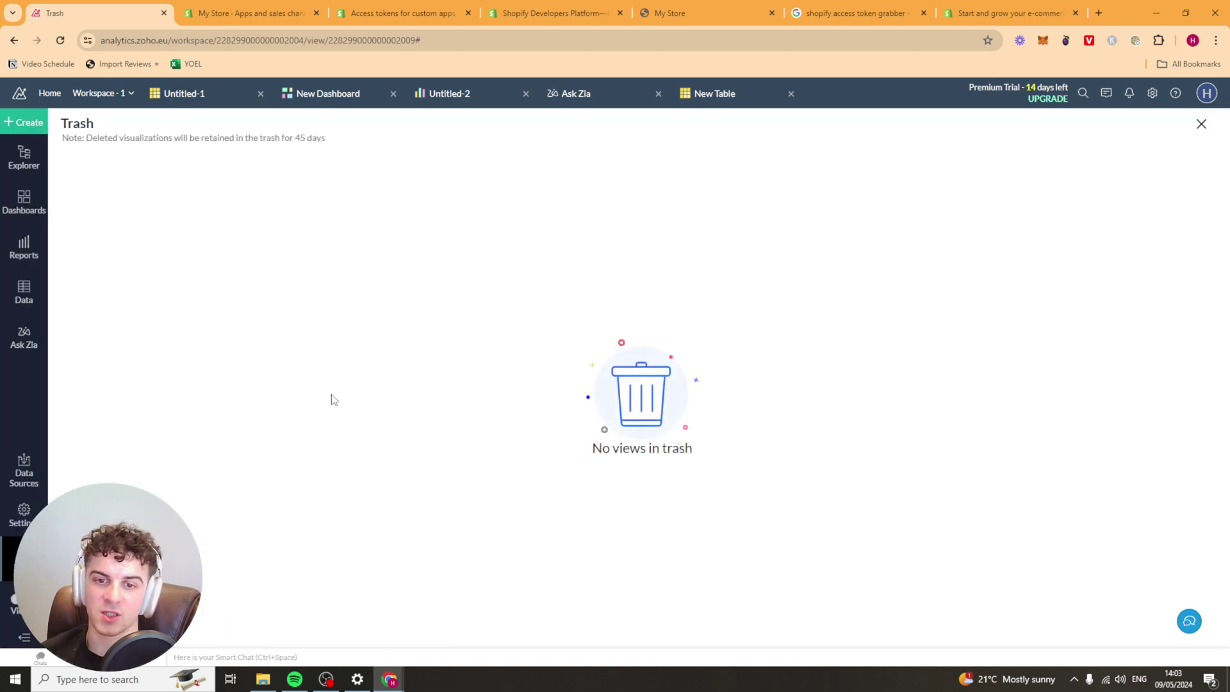